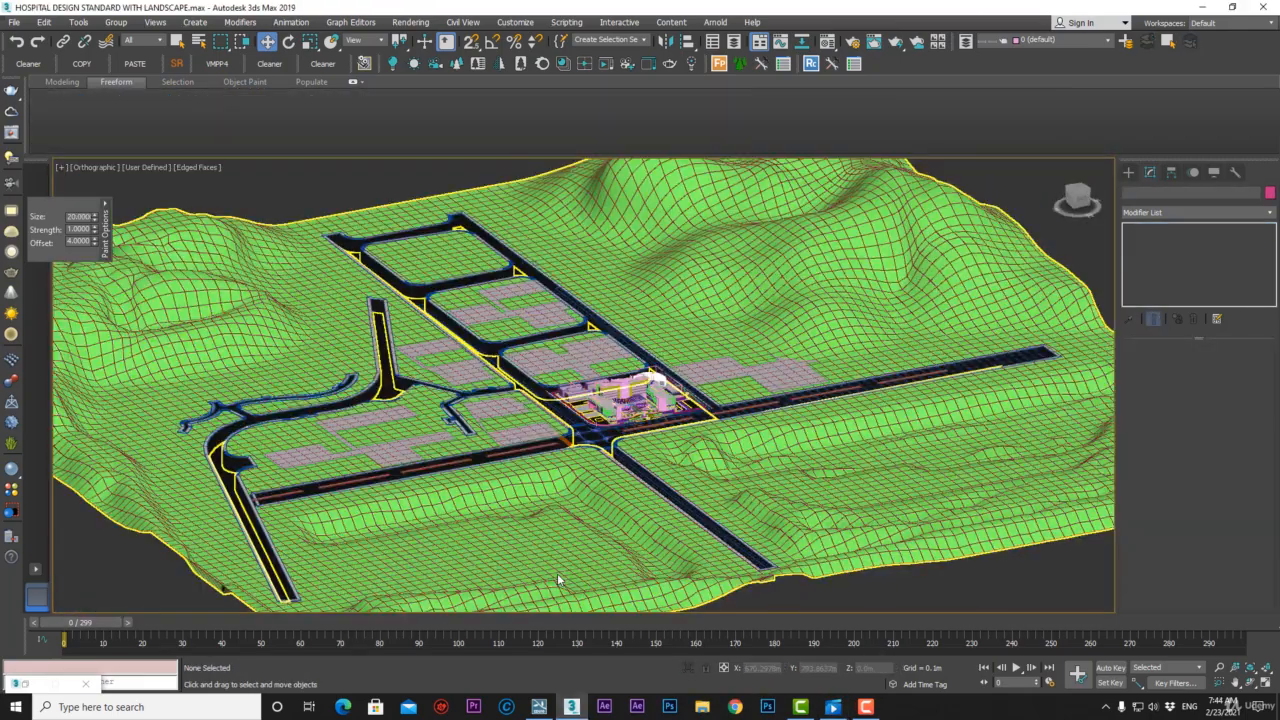
Export the 3ds Max scene over HOSPITAL.FBX in 4-FBX FILES, accepting the default FBX options.
left_click(14, 22)
mouse_move(60, 228)
left_click(186, 232)
left_click(265, 48)
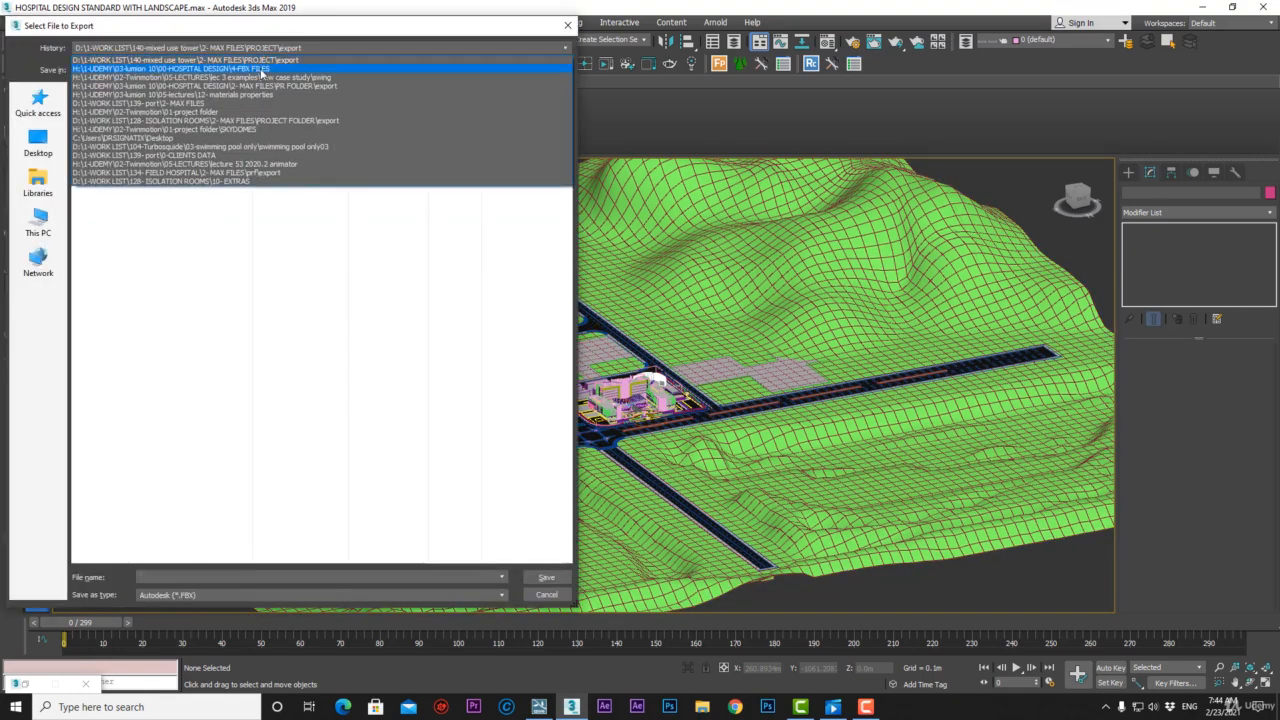
left_click(262, 69)
left_click(290, 282)
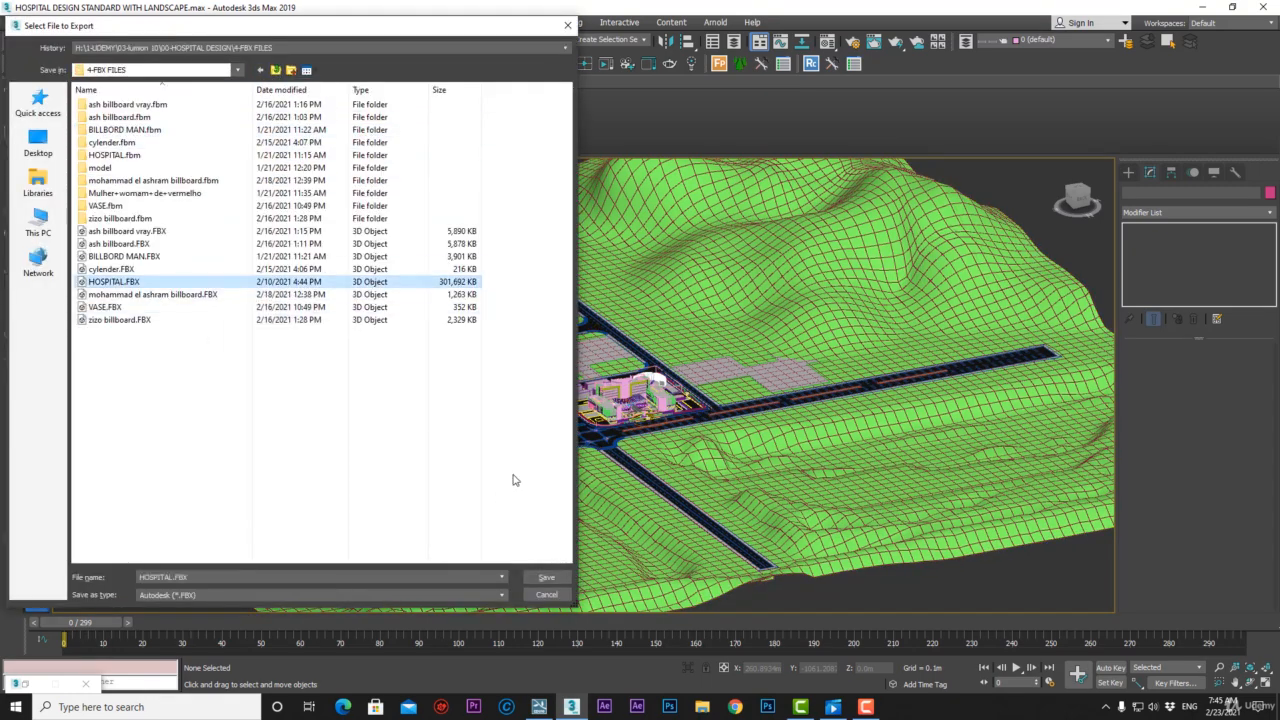
left_click(546, 577)
left_click(672, 402)
left_click(738, 527)
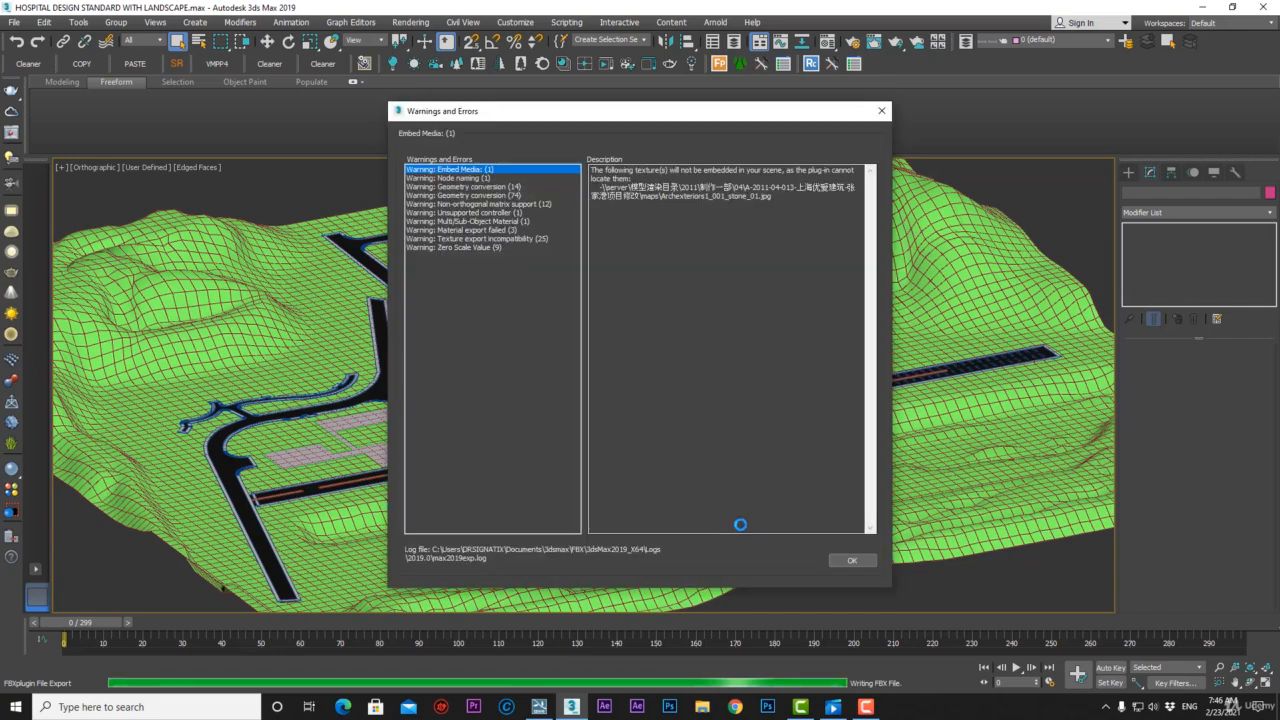
left_click(852, 560)
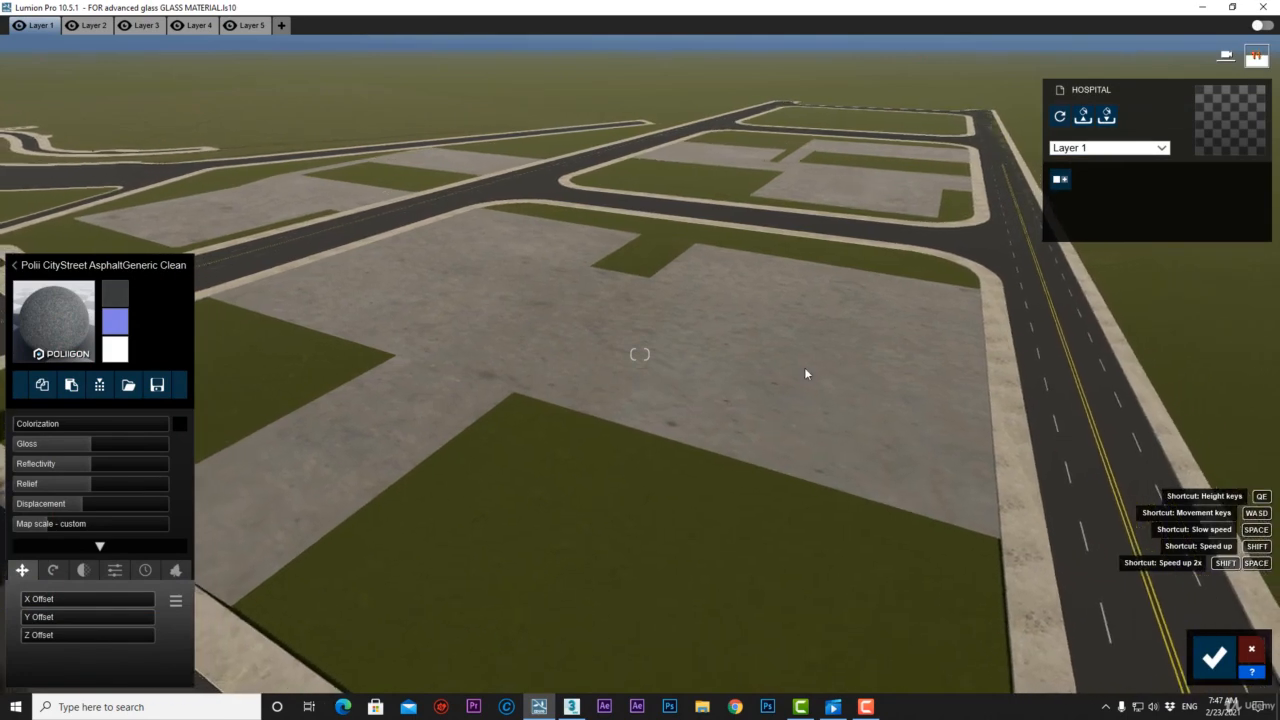
Pull the camera back over the site and pick the concrete lot in the Material Editor.
key("s")
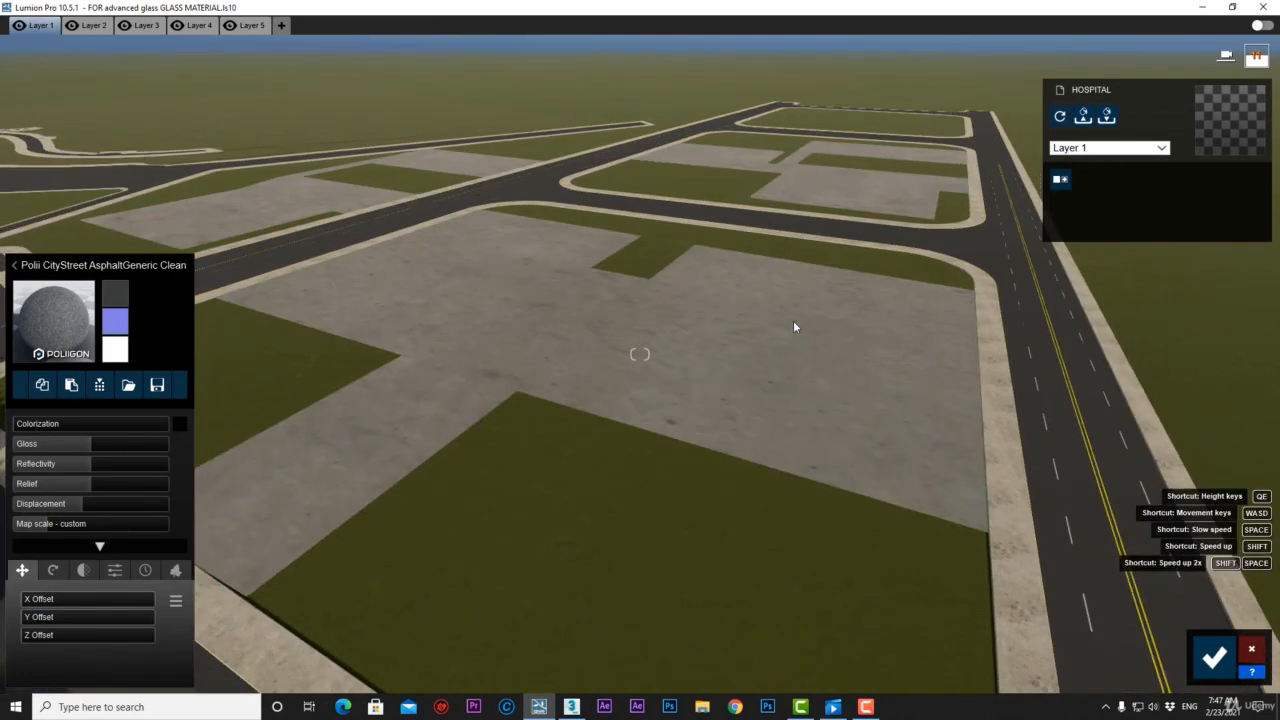
key("s")
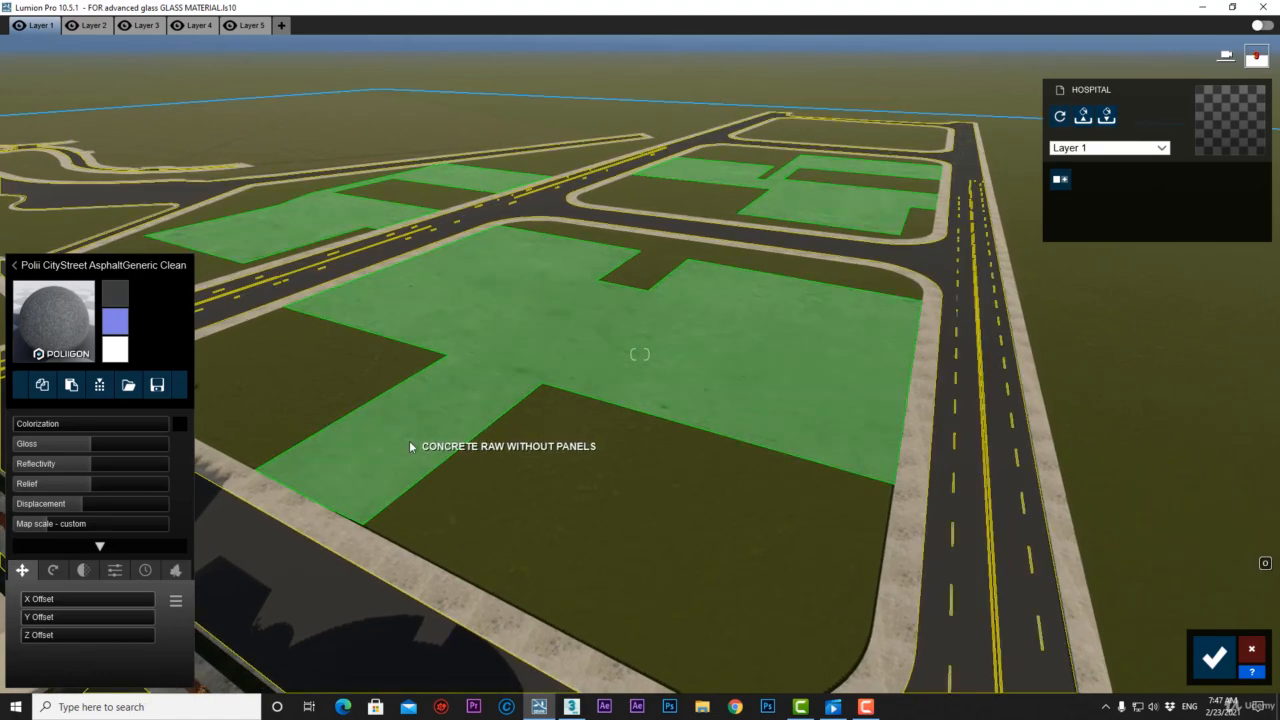
left_click(409, 440)
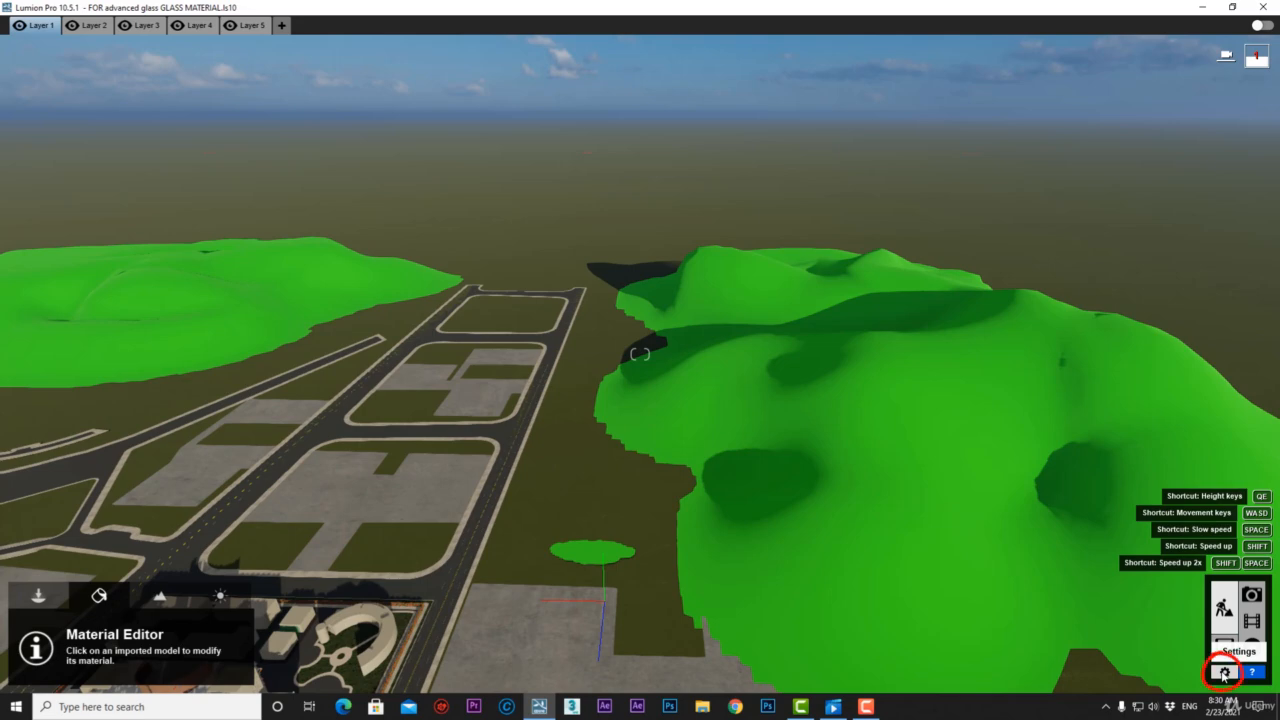
Lower the Editor resolution from 100% to 50% in Settings.
left_click(1224, 672)
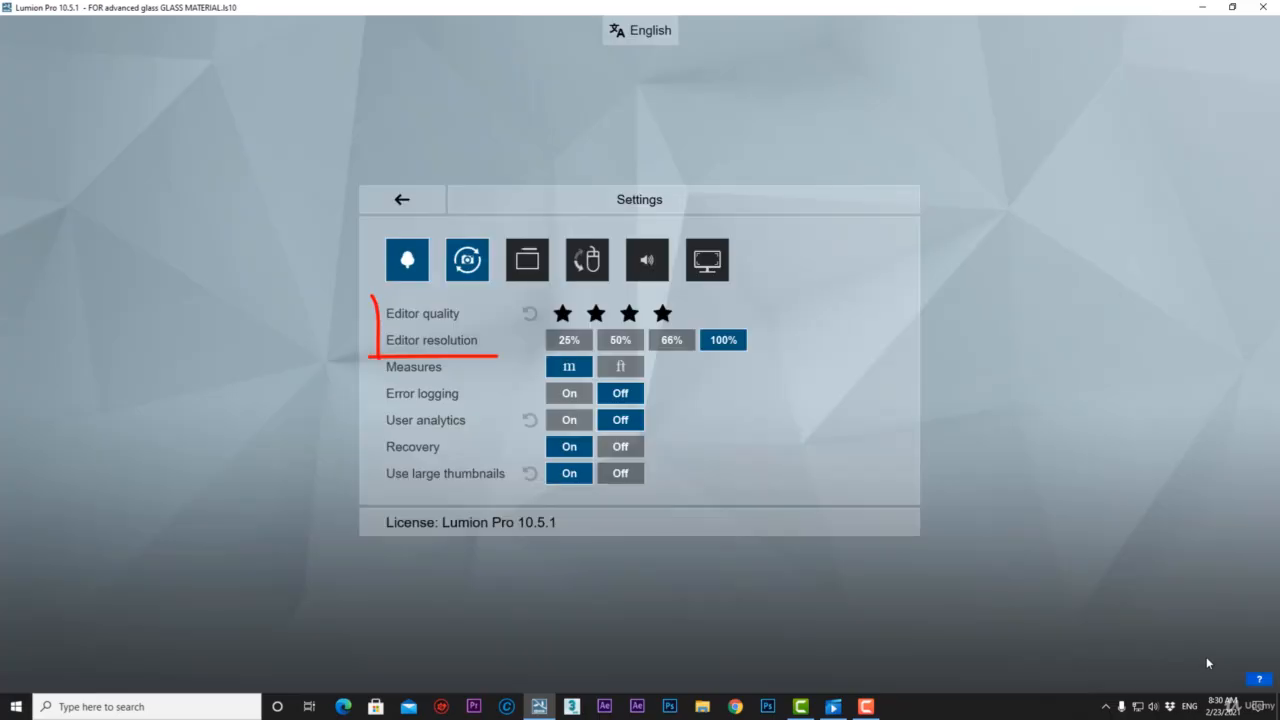
left_click(617, 322)
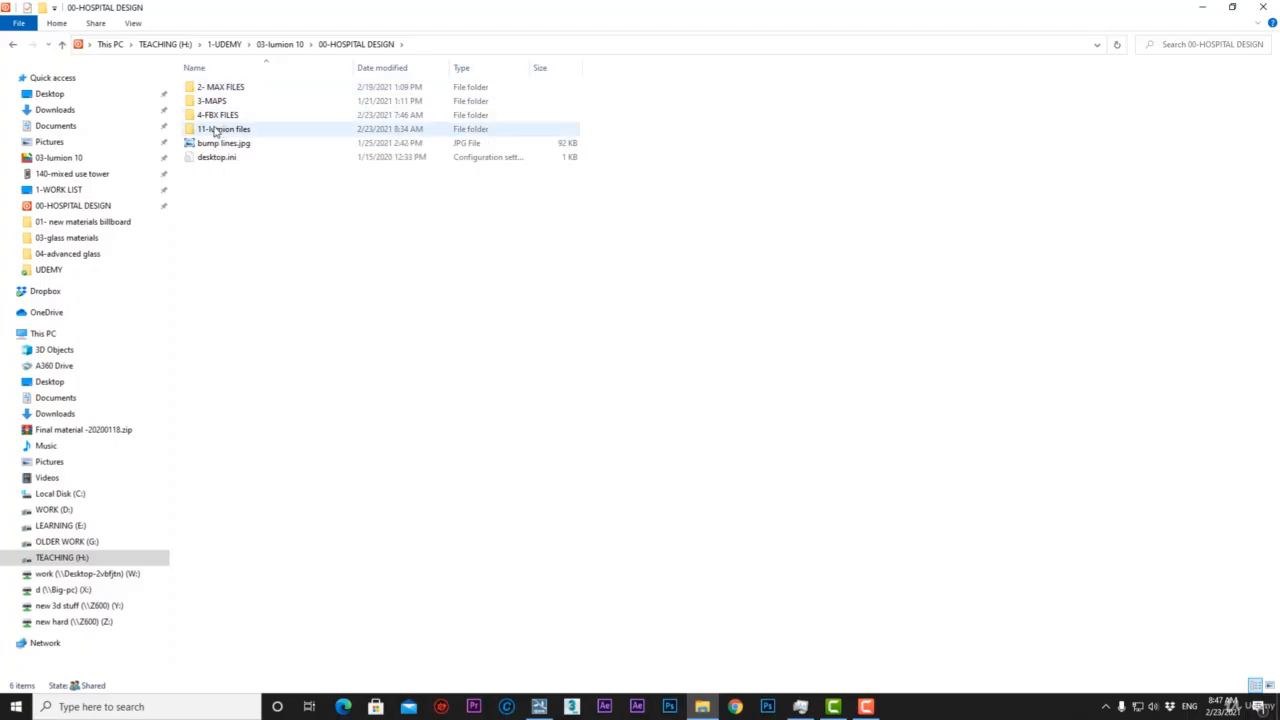
Open the 11-lumion files folder and check RAM use in Task Manager's Performance > Memory view.
left_click(216, 130)
double_click(216, 130)
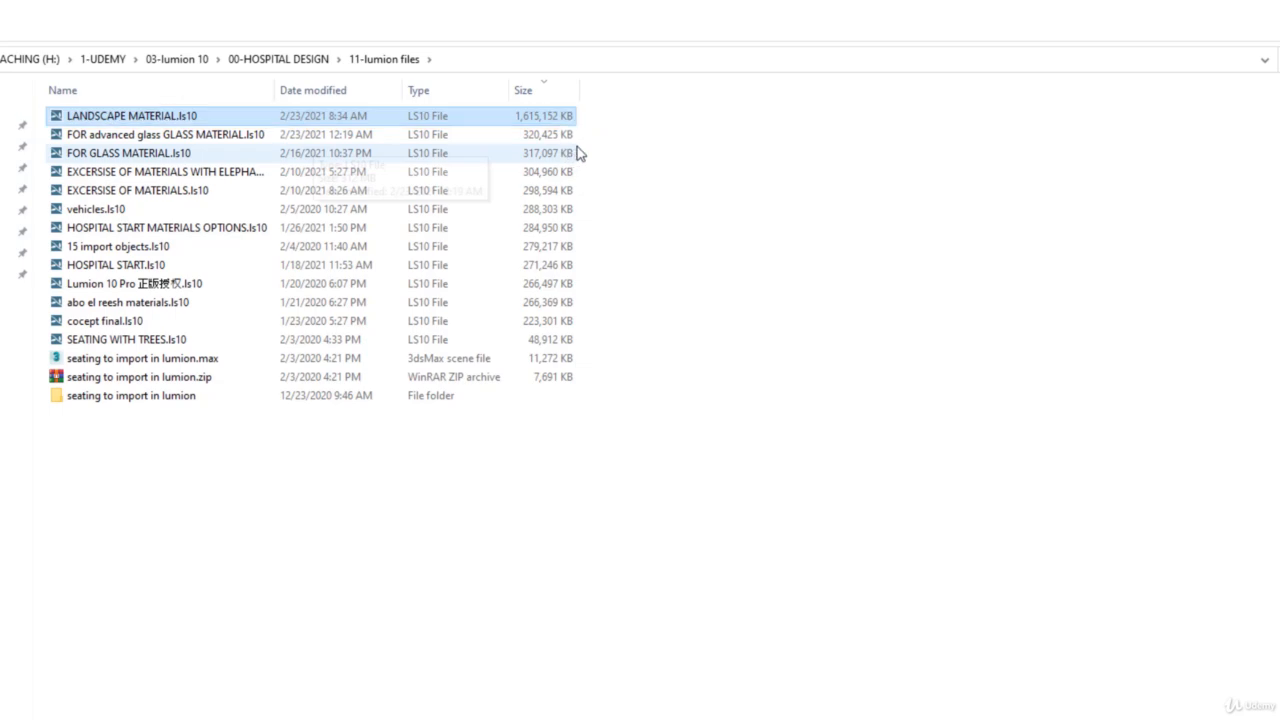
key("ctrl+shift+Escape")
left_click_drag(394, 192, 878, 72)
left_click(652, 116)
left_click(592, 221)
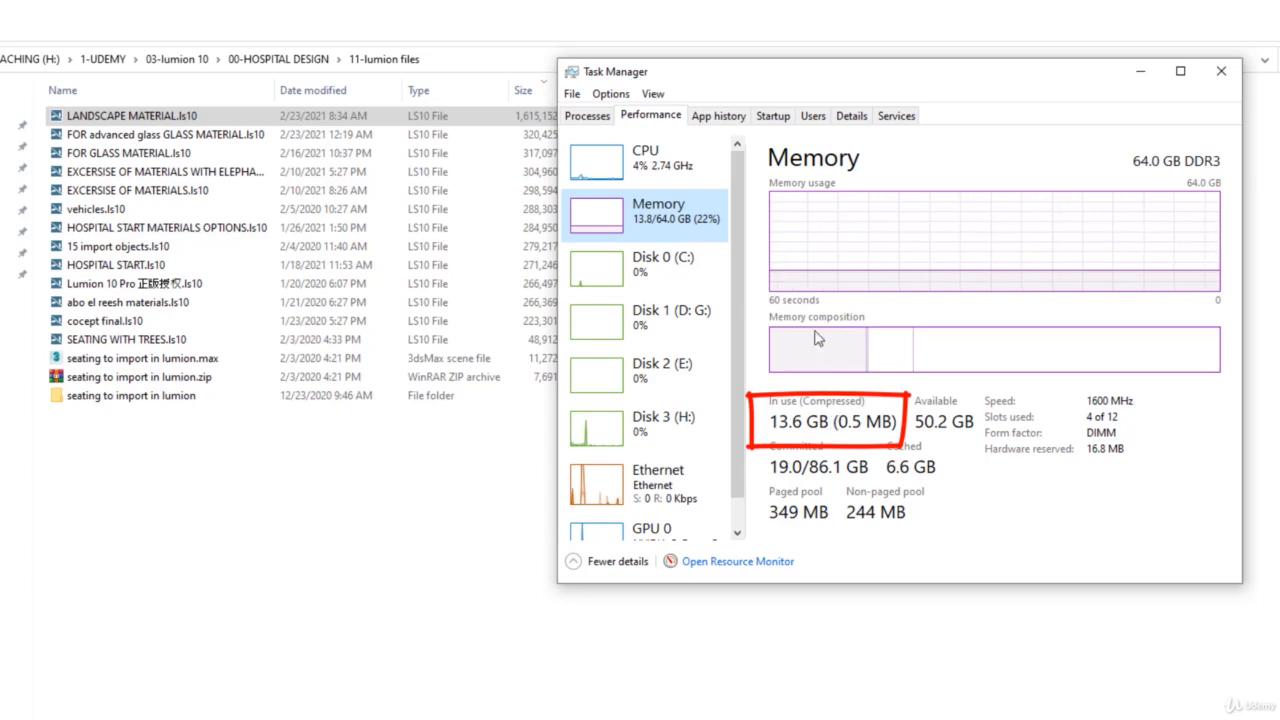
scroll(690, 212, "down", 1)
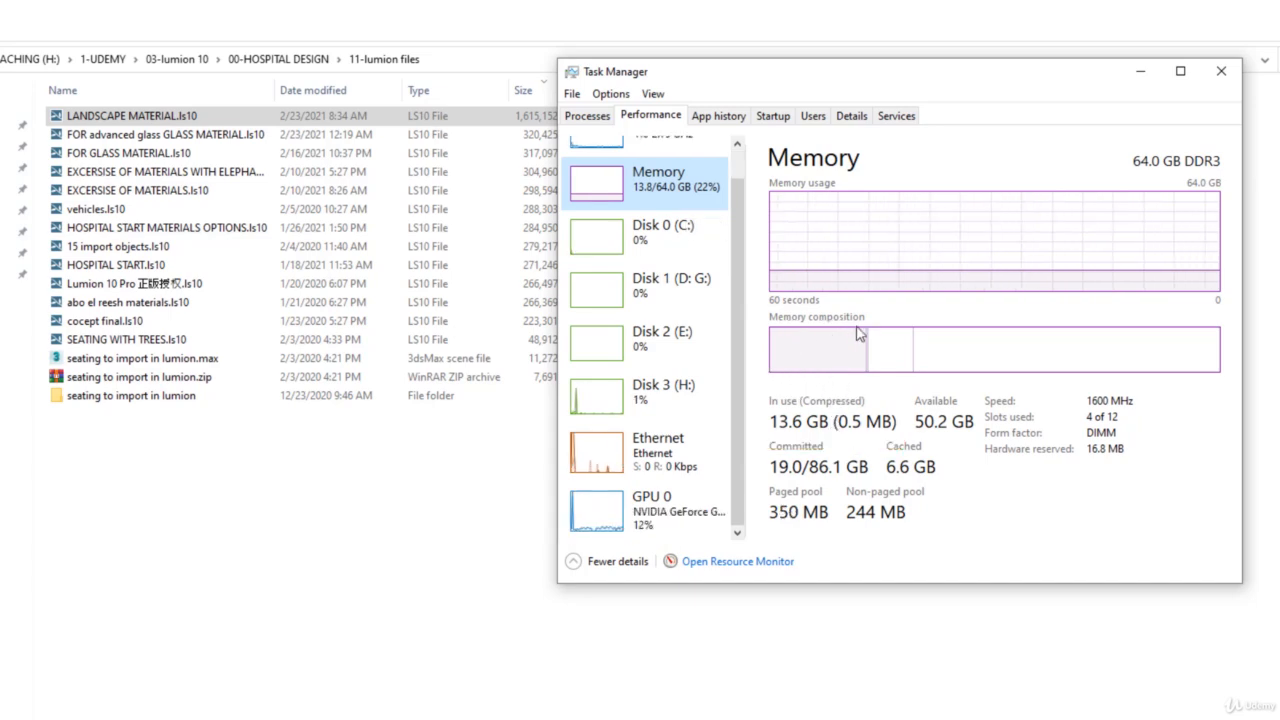
left_click(1221, 71)
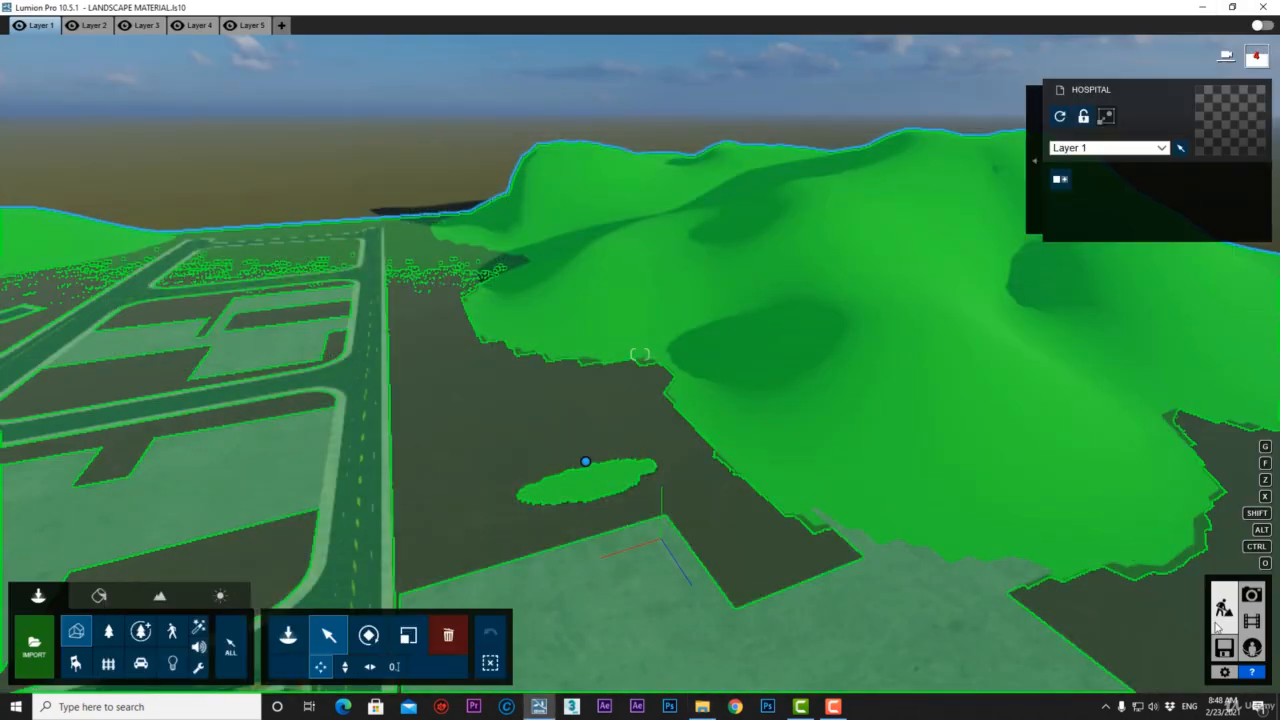
Return to Build mode, deselect the hospital model and turn the view toward the green hills.
left_click(1220, 607)
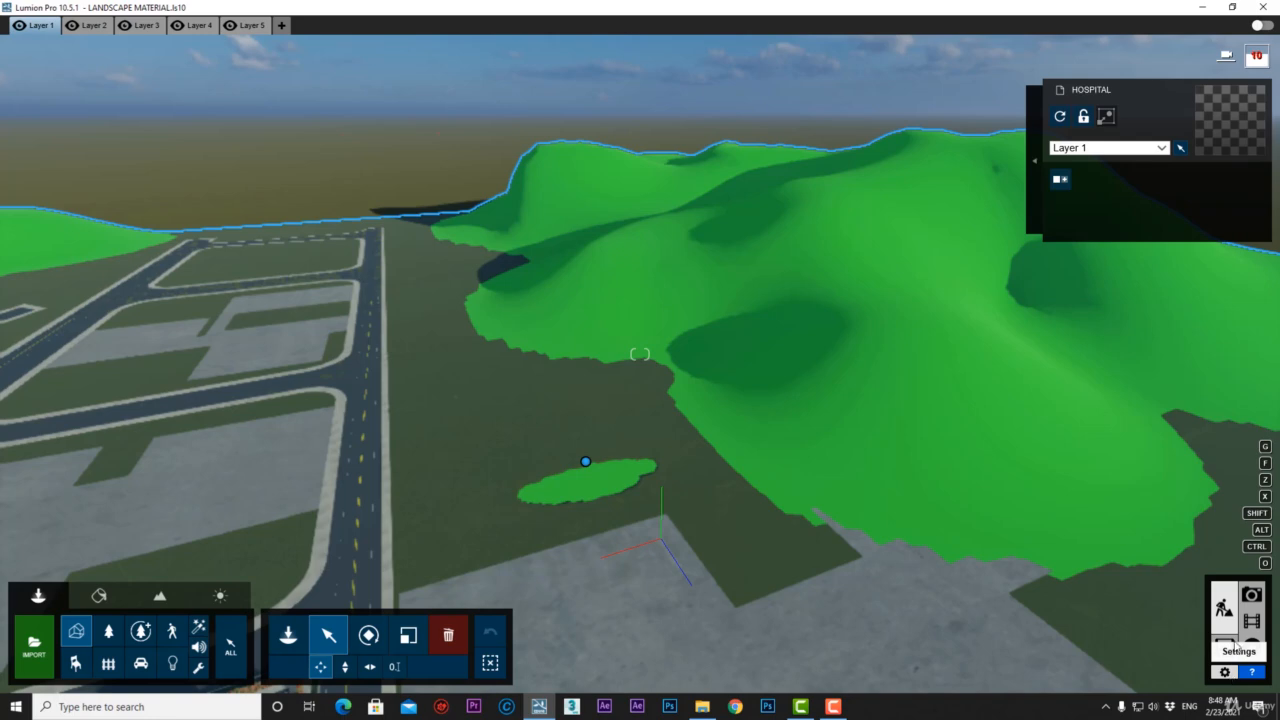
left_click(394, 197)
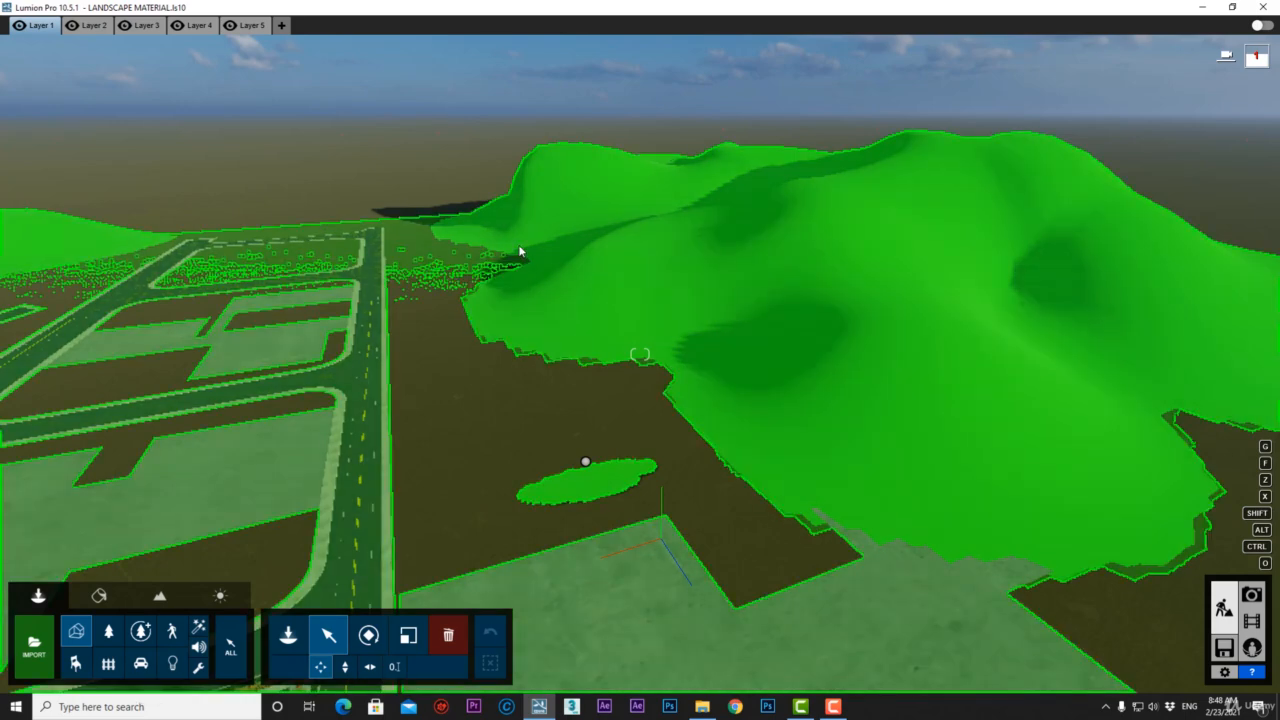
right_click_drag(519, 250, 645, 212)
Apply the Landscape material from the Various library to the hill terrain.
left_click(97, 597)
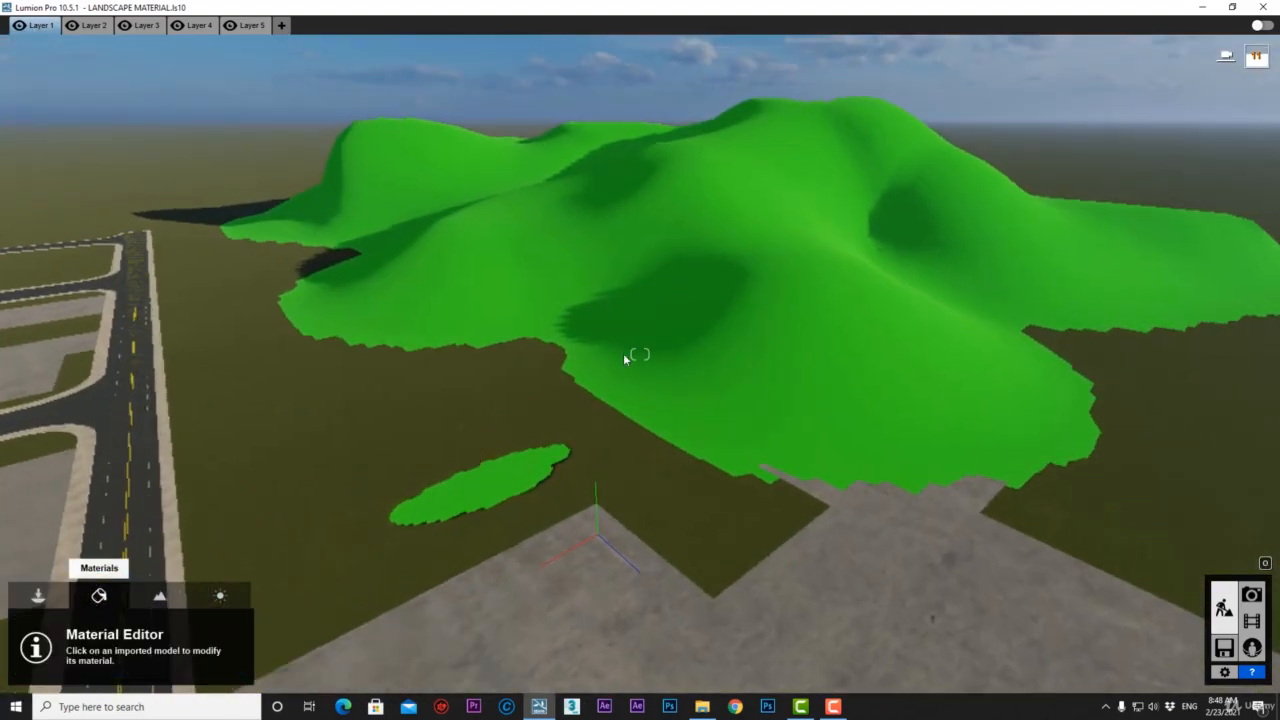
left_click(714, 310)
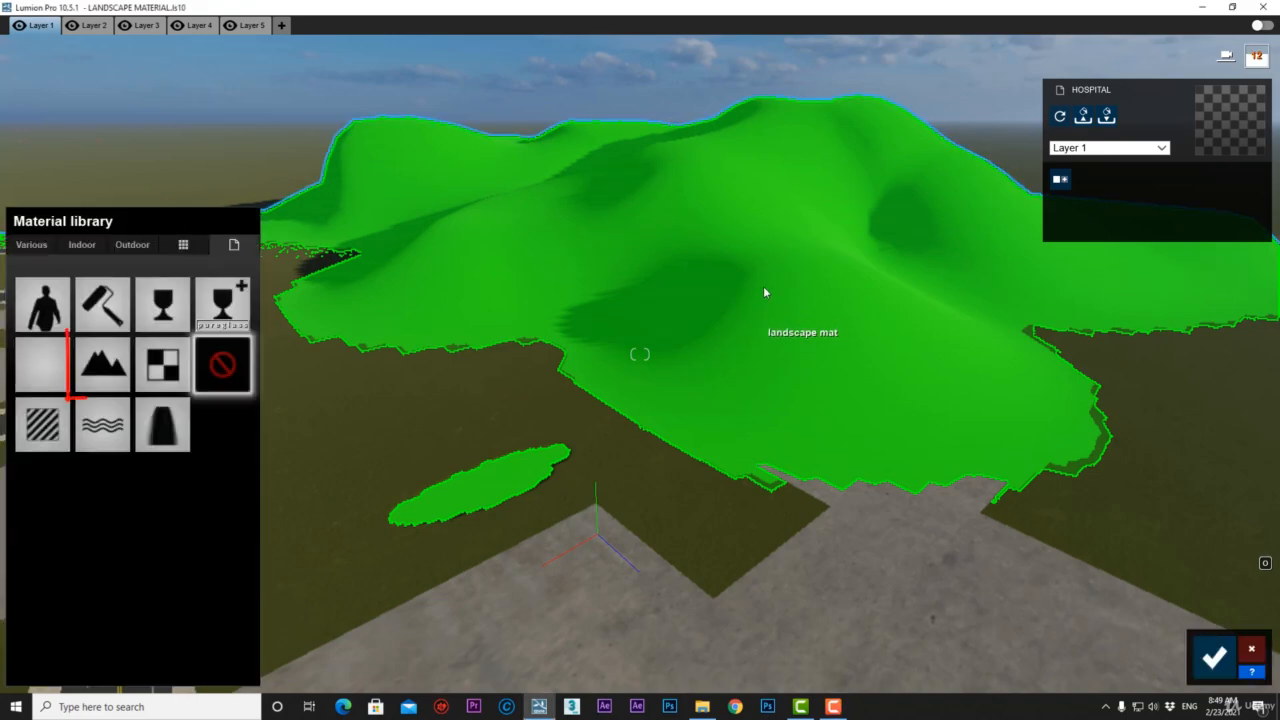
left_click(100, 370)
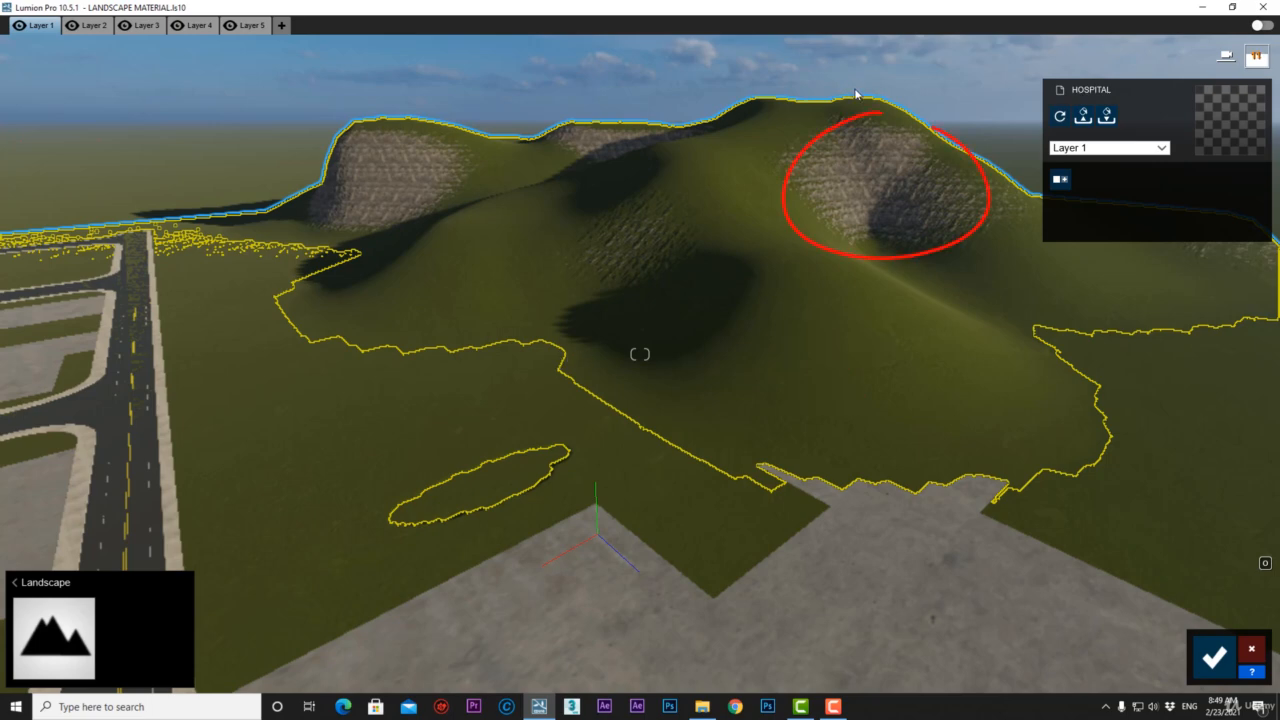
Fly around to inspect the grassy, rocky terrain, then save the material change.
scroll(889, 163, "up", 2)
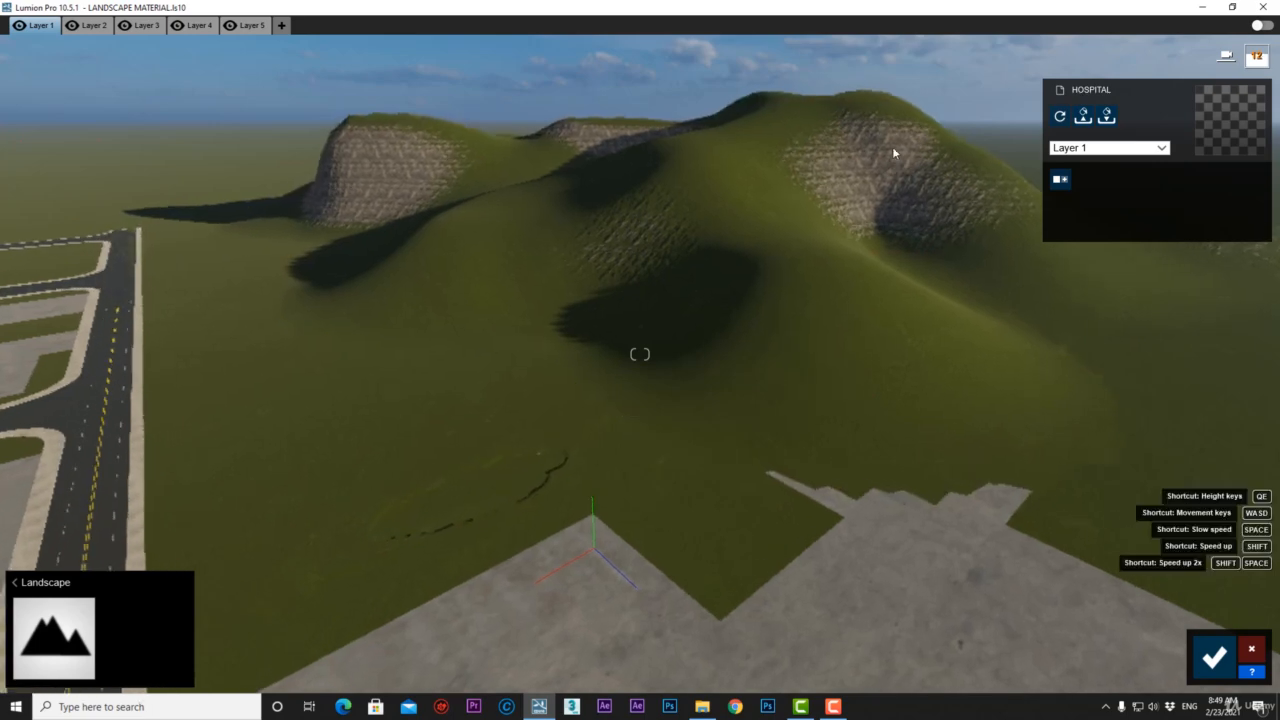
key("s")
right_click_drag(839, 175, 420, 170)
key("s")
right_click_drag(640, 355, 20, 308)
key("s")
key("s")
right_click_drag(905, 322, 726, 259)
key("w")
key("w")
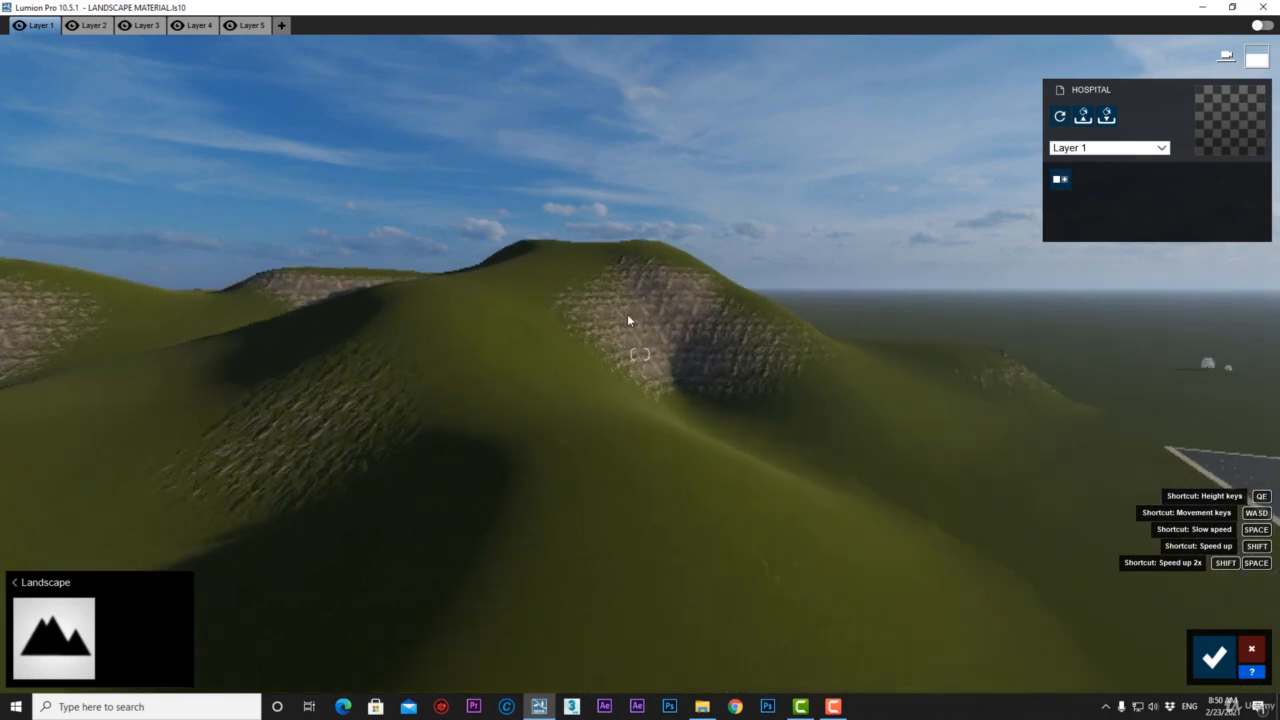
key("w")
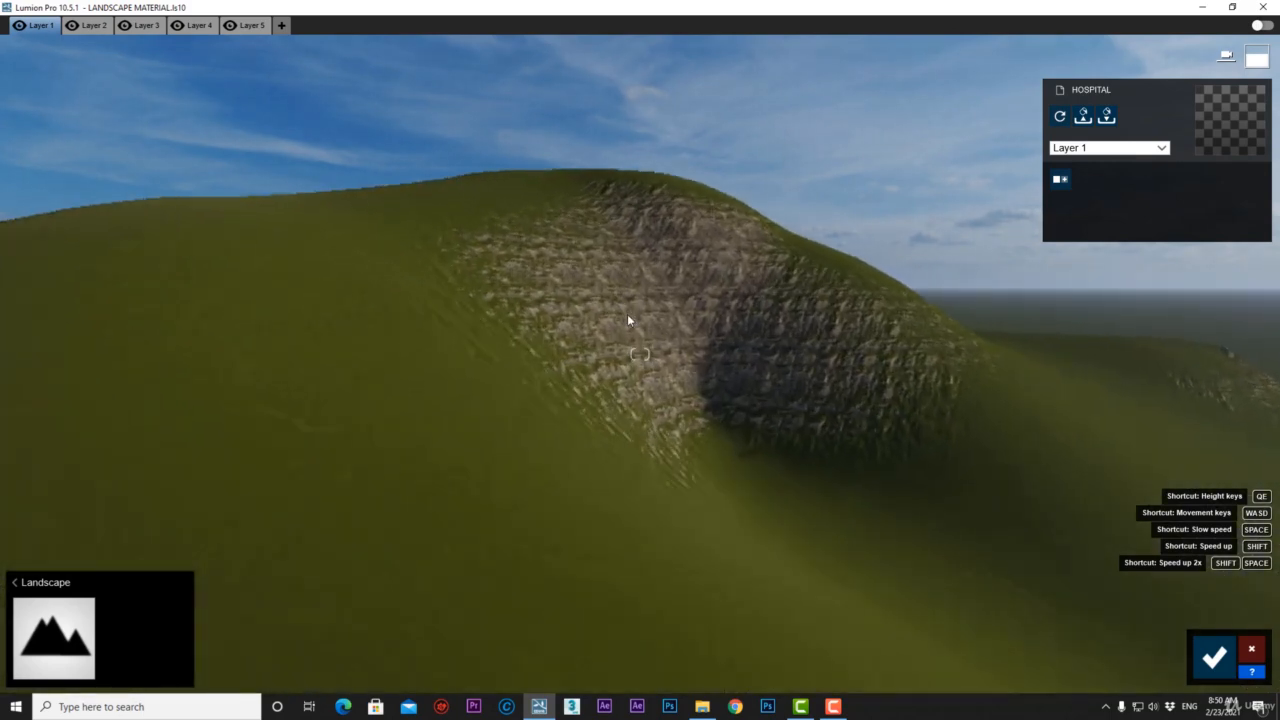
key("s")
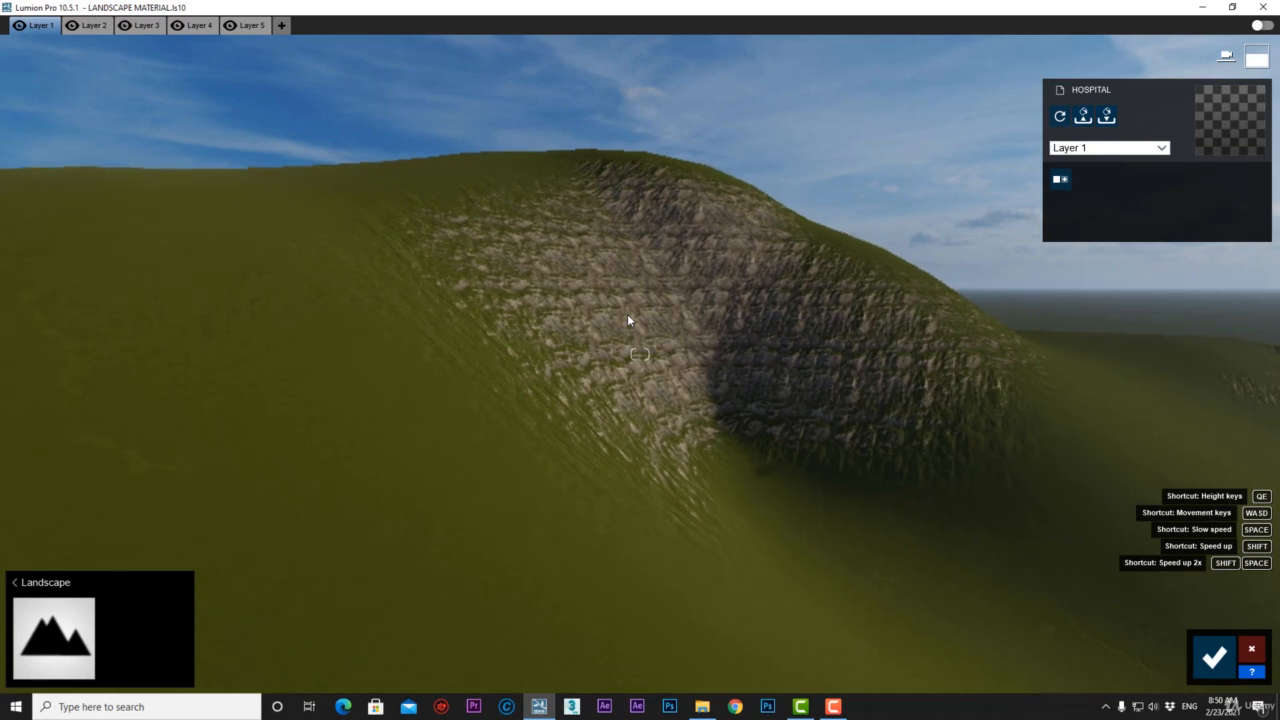
key("s")
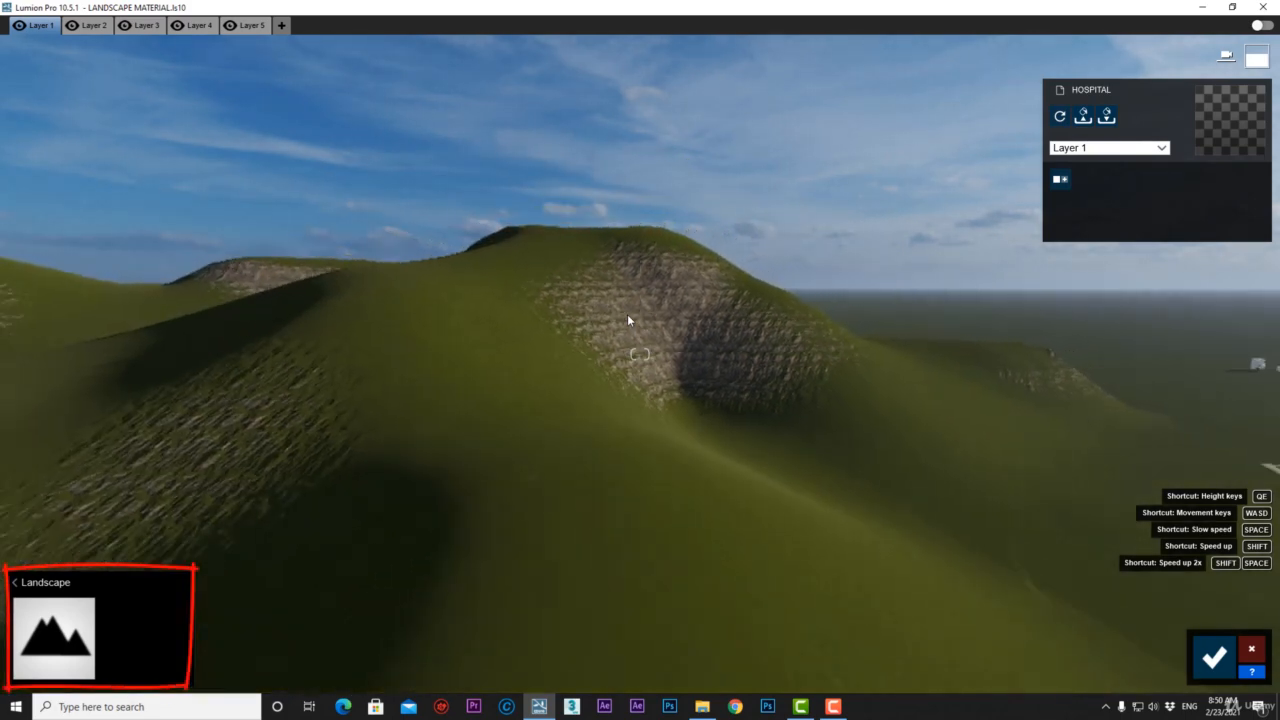
key("s")
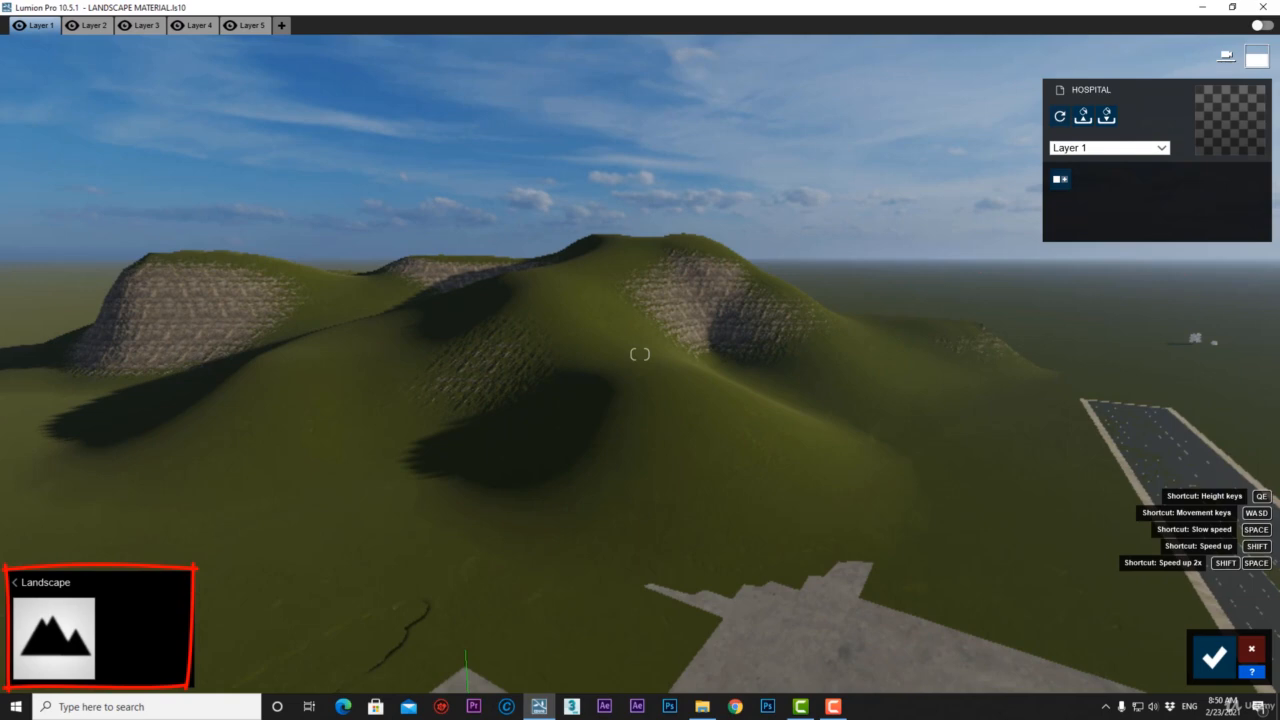
right_click_drag(235, 505, 155, 571)
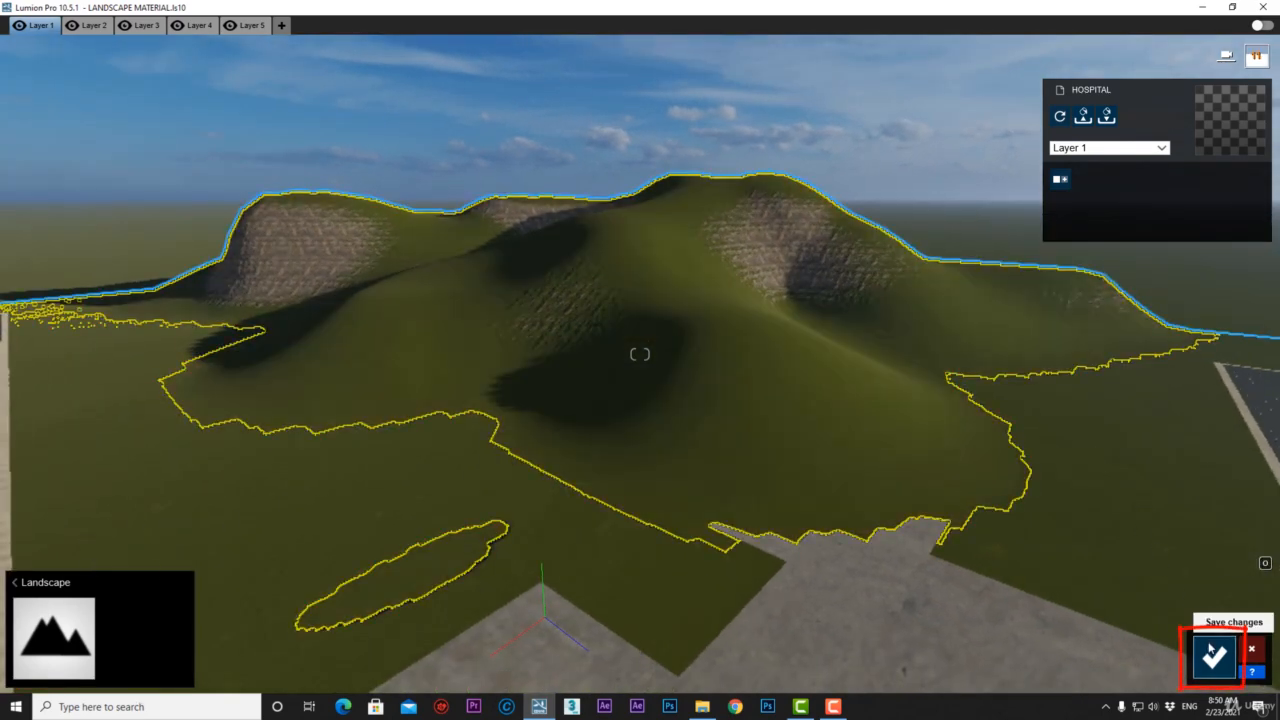
left_click(1213, 655)
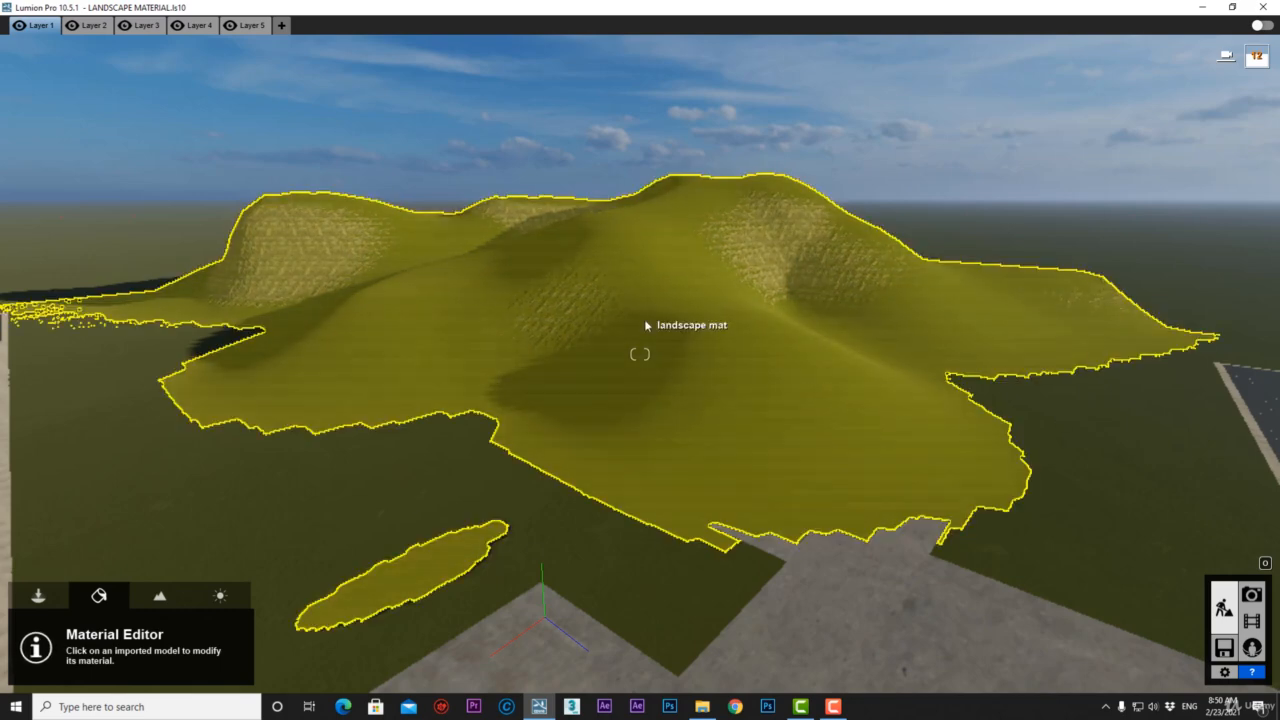
Look over the textured hills and bring up the Landscape painting tools.
right_click_drag(803, 168, 780, 218)
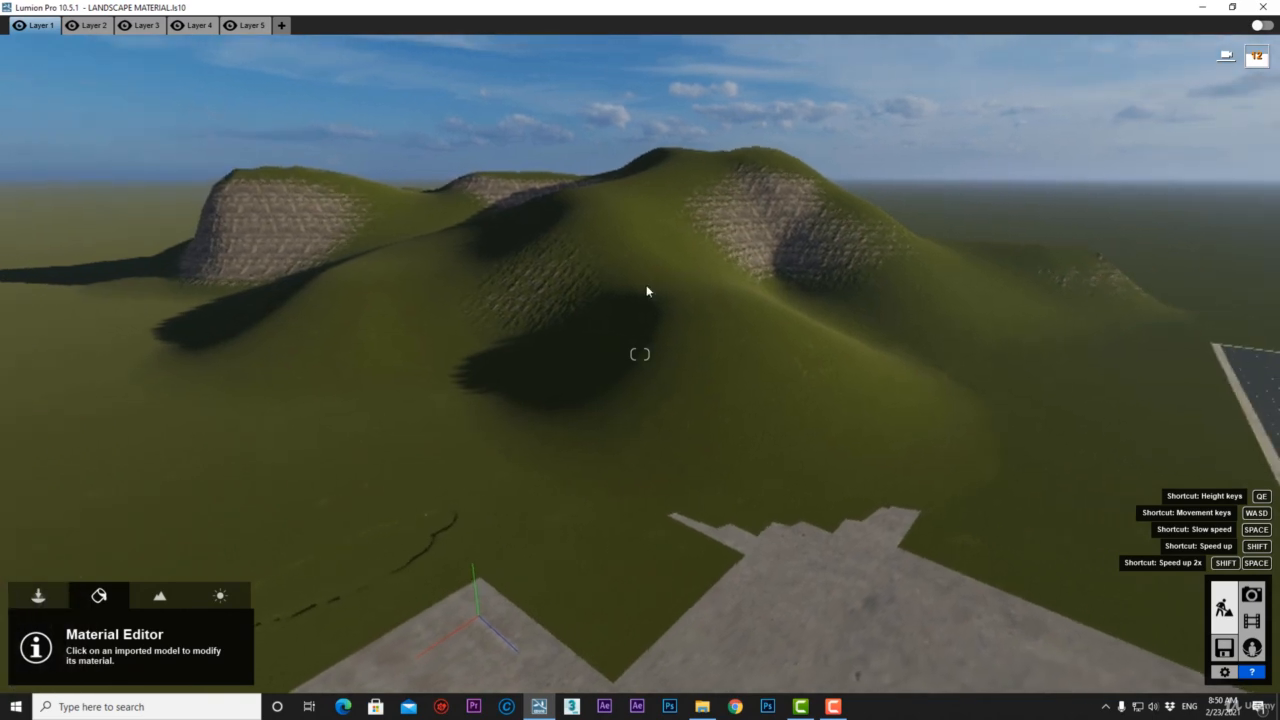
left_click(158, 598)
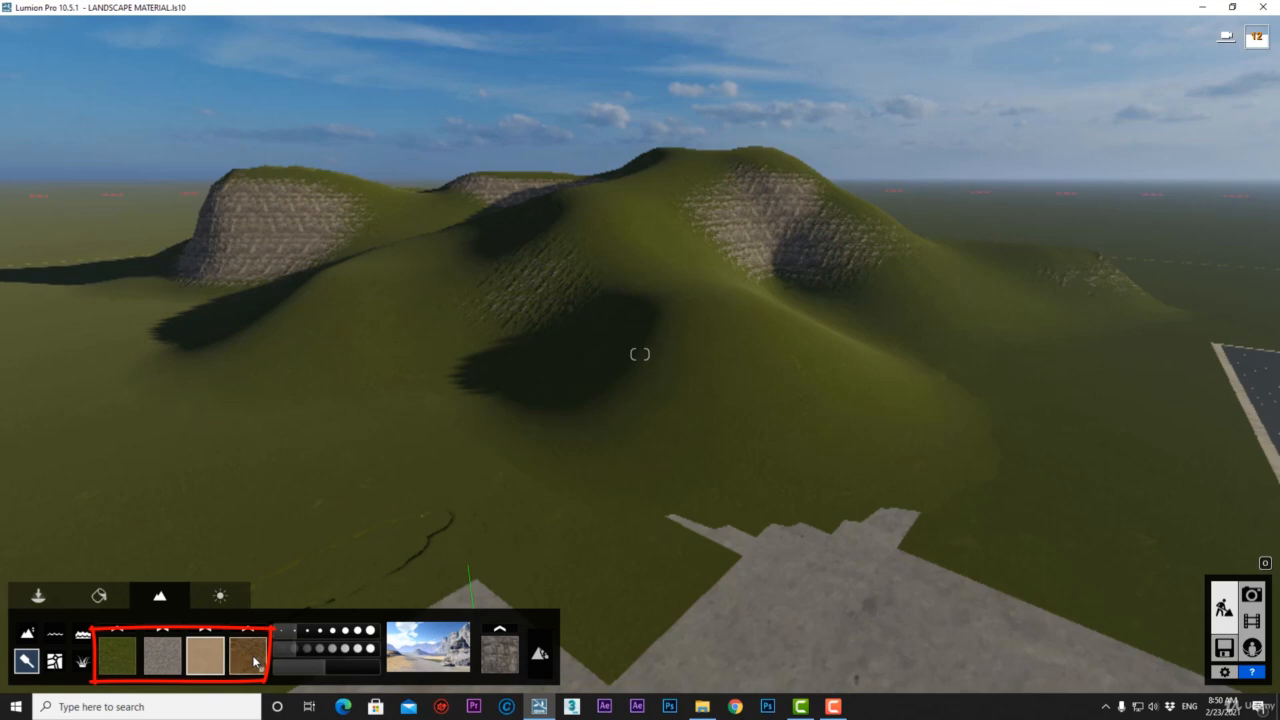
Replace the first grass texture slot with the EgyptSand1 sand texture.
mouse_move(431, 483)
right_mouse_down()
mouse_move(785, 436)
mouse_move(460, 485)
right_mouse_up()
left_click(120, 656)
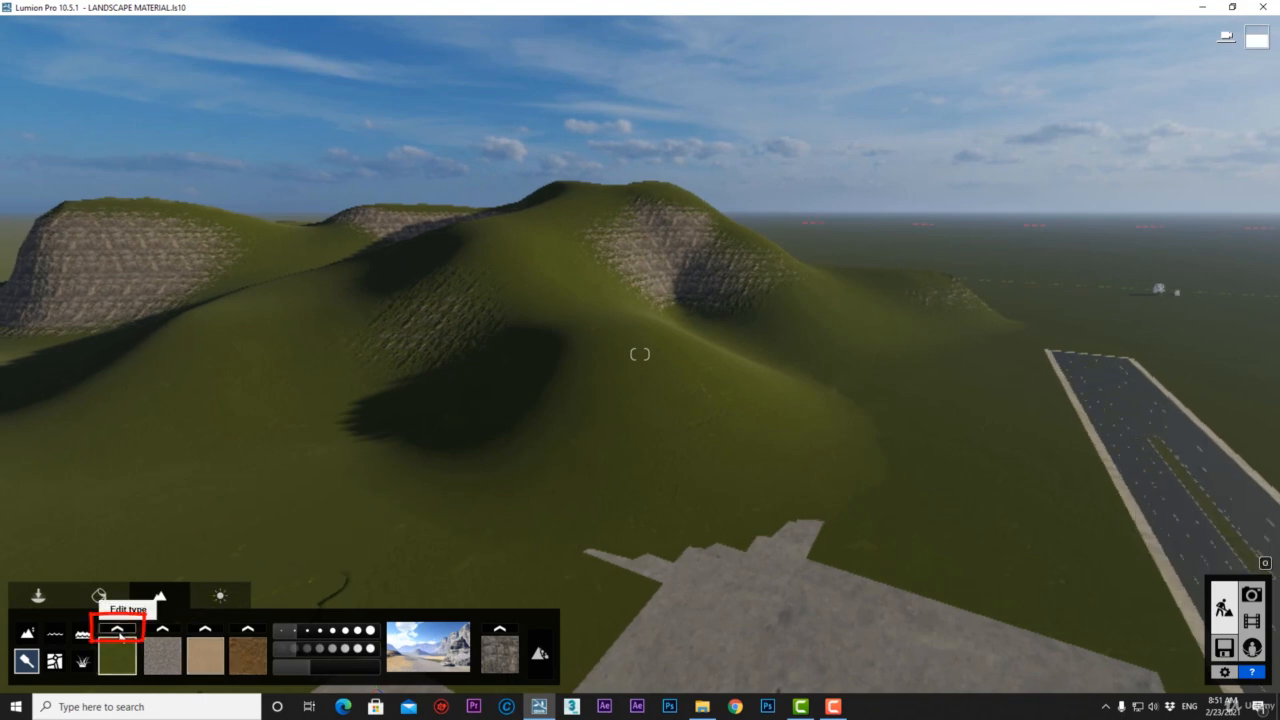
left_click(119, 631)
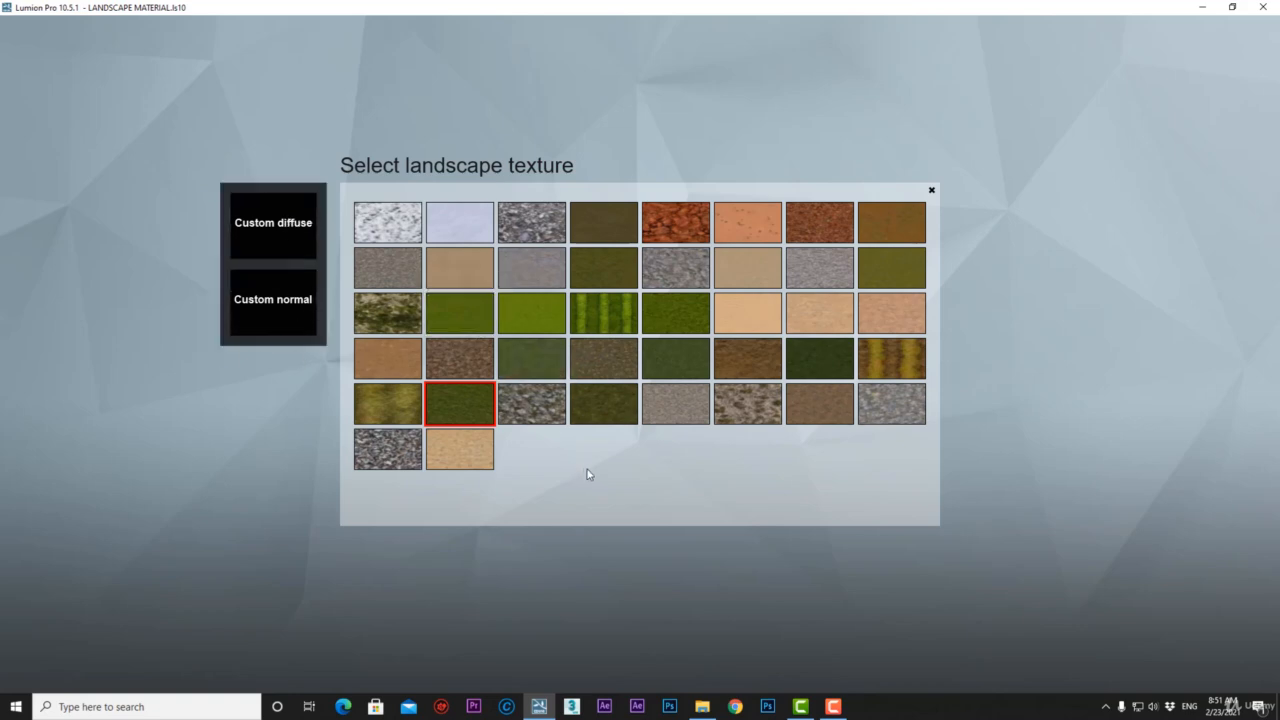
left_click(750, 316)
right_click_drag(750, 316, 790, 312)
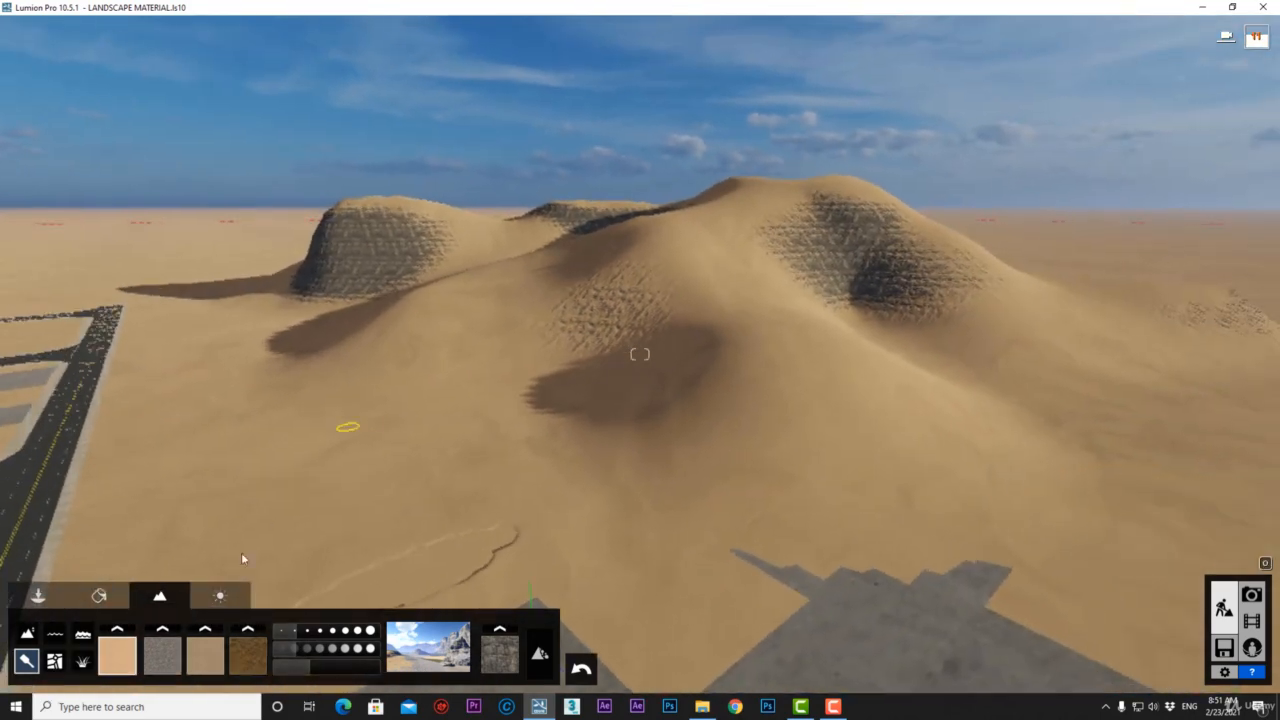
Assign red-brown earth, FarmlandEastField1 and NevadaGrass to texture slots 2, 3 and 4.
left_click(165, 655)
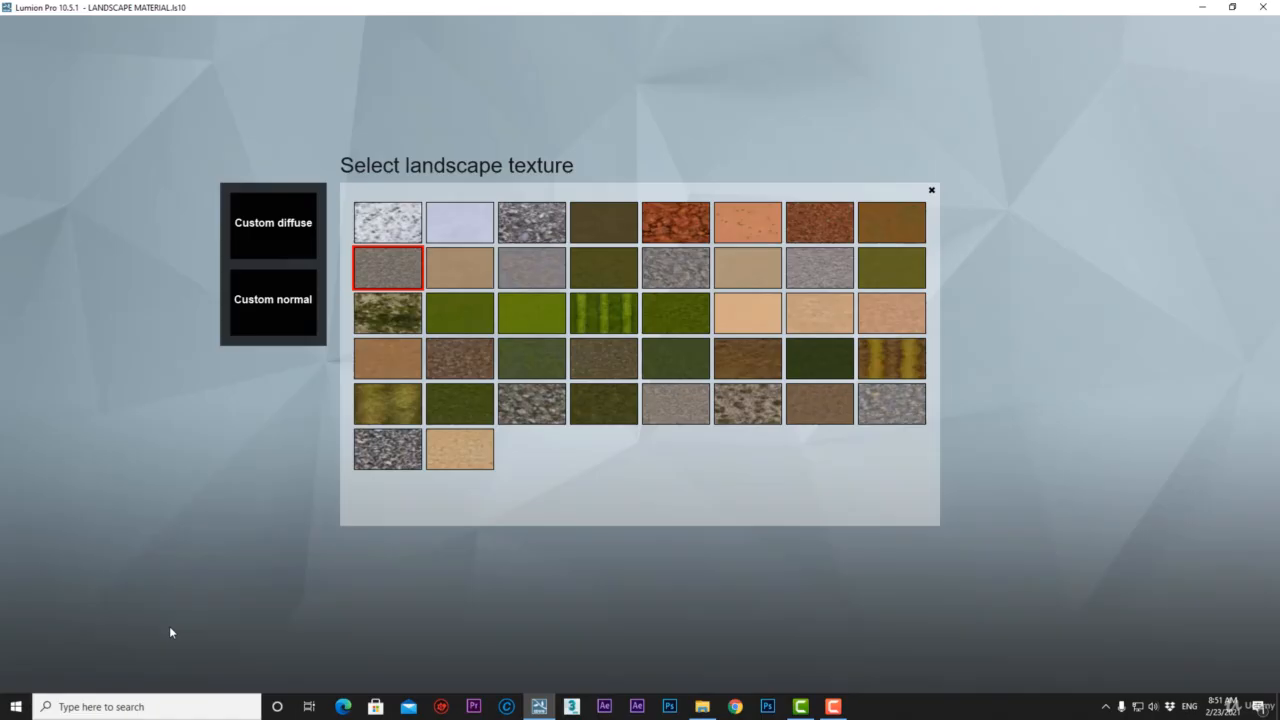
left_click(670, 222)
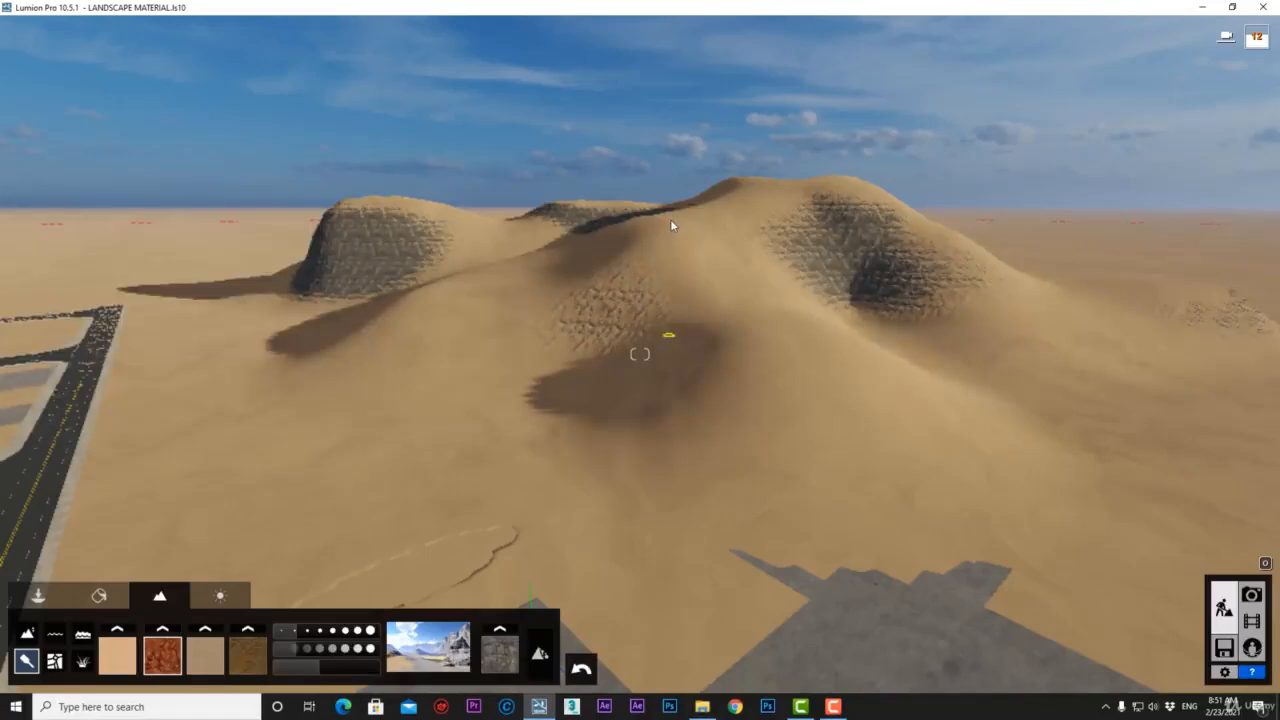
left_click(209, 655)
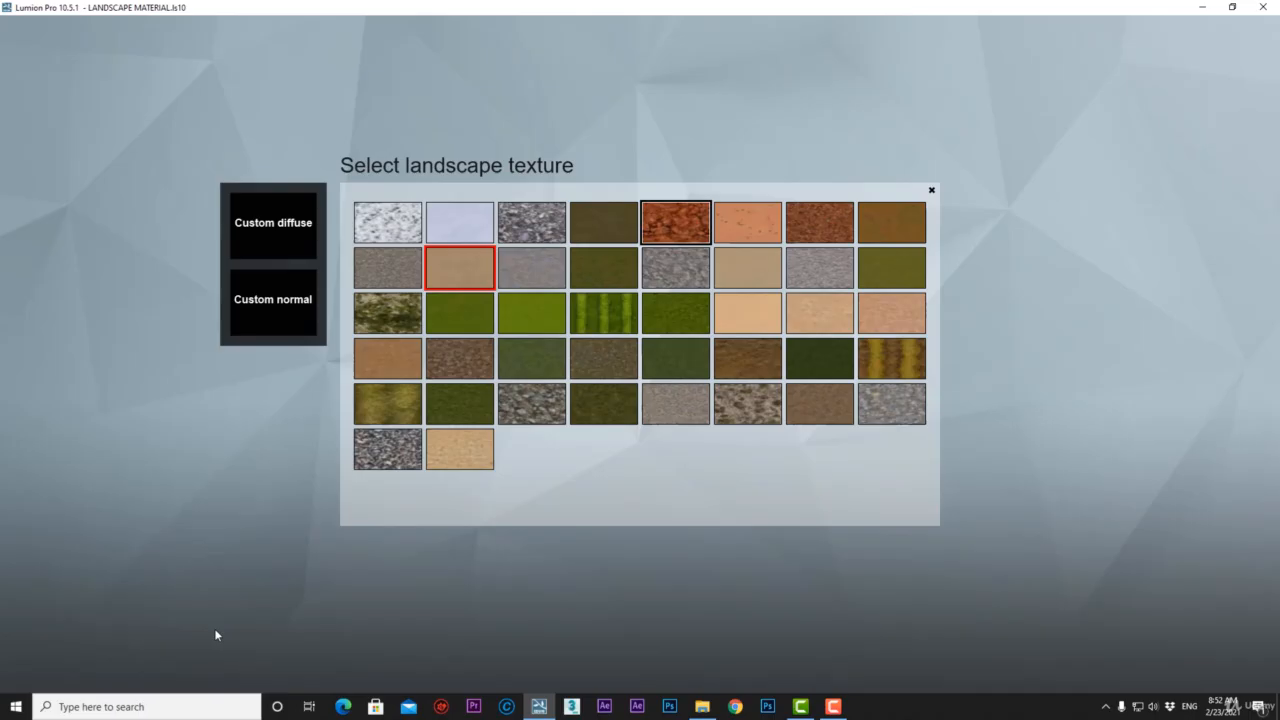
left_click(631, 324)
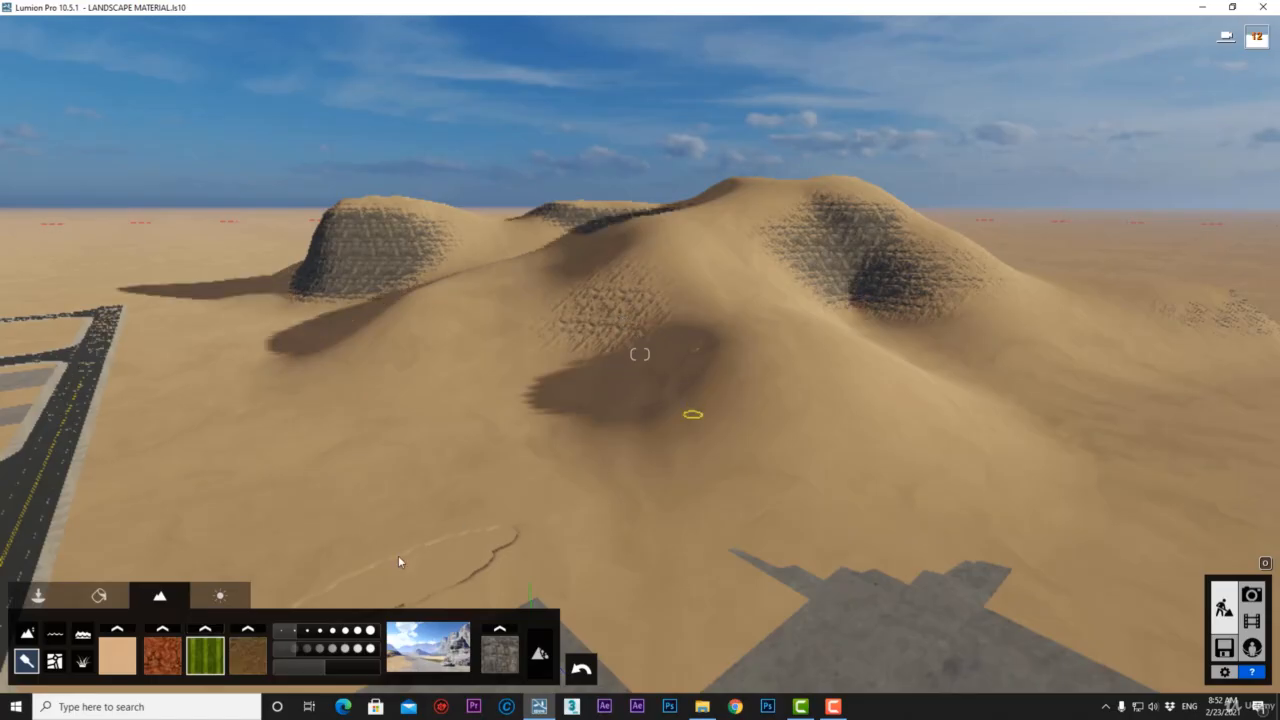
left_click(249, 650)
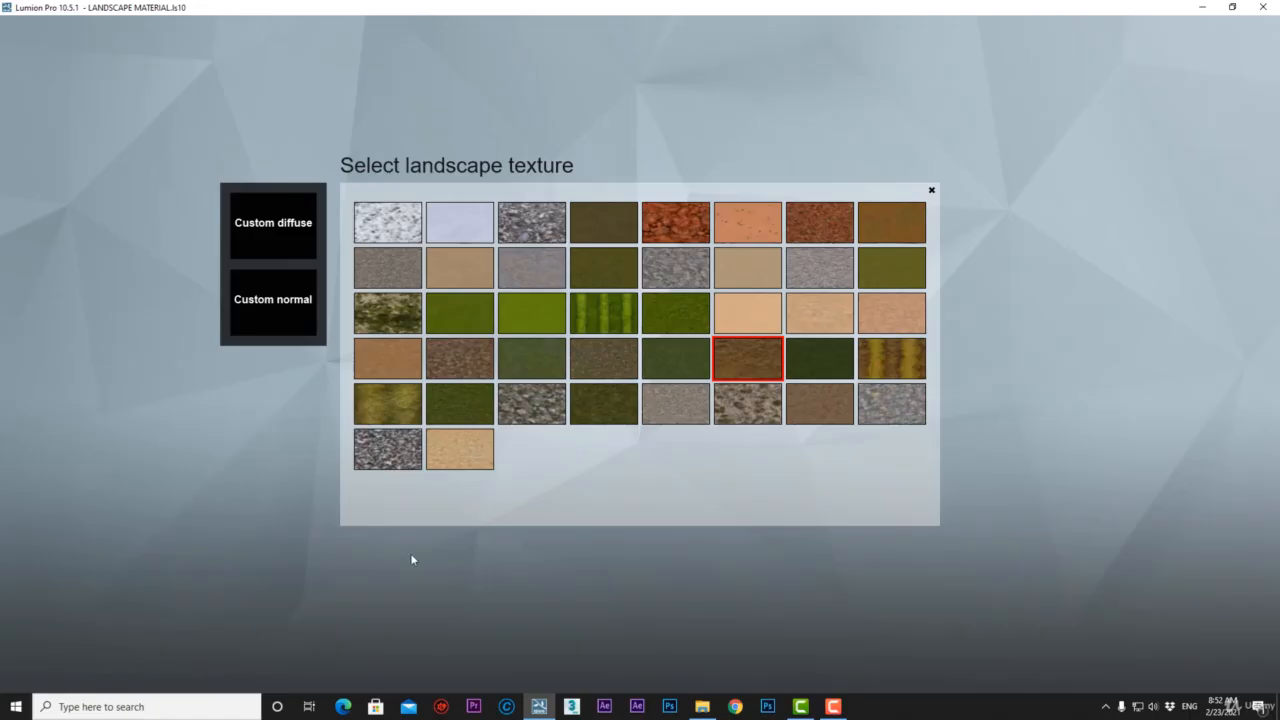
left_click(876, 225)
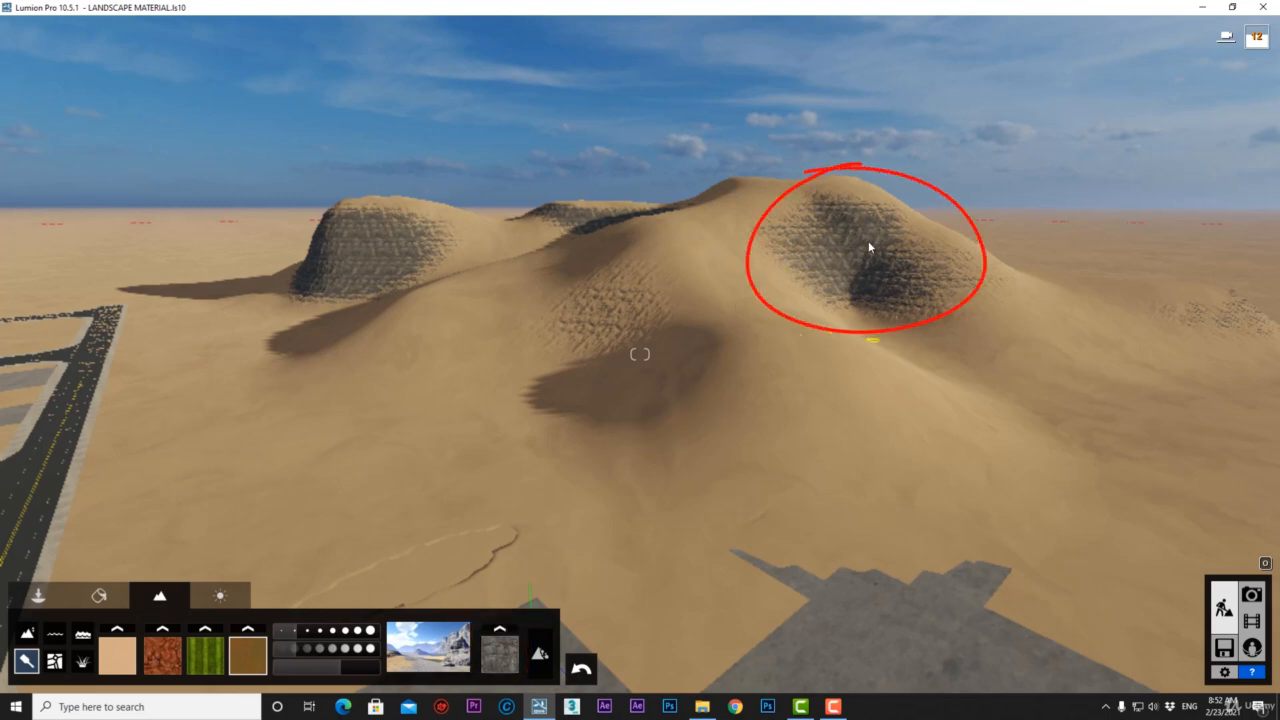
Give the steep-slope rock layer a reddish rock texture and move closer to the dunes.
left_click(497, 630)
left_click(738, 221)
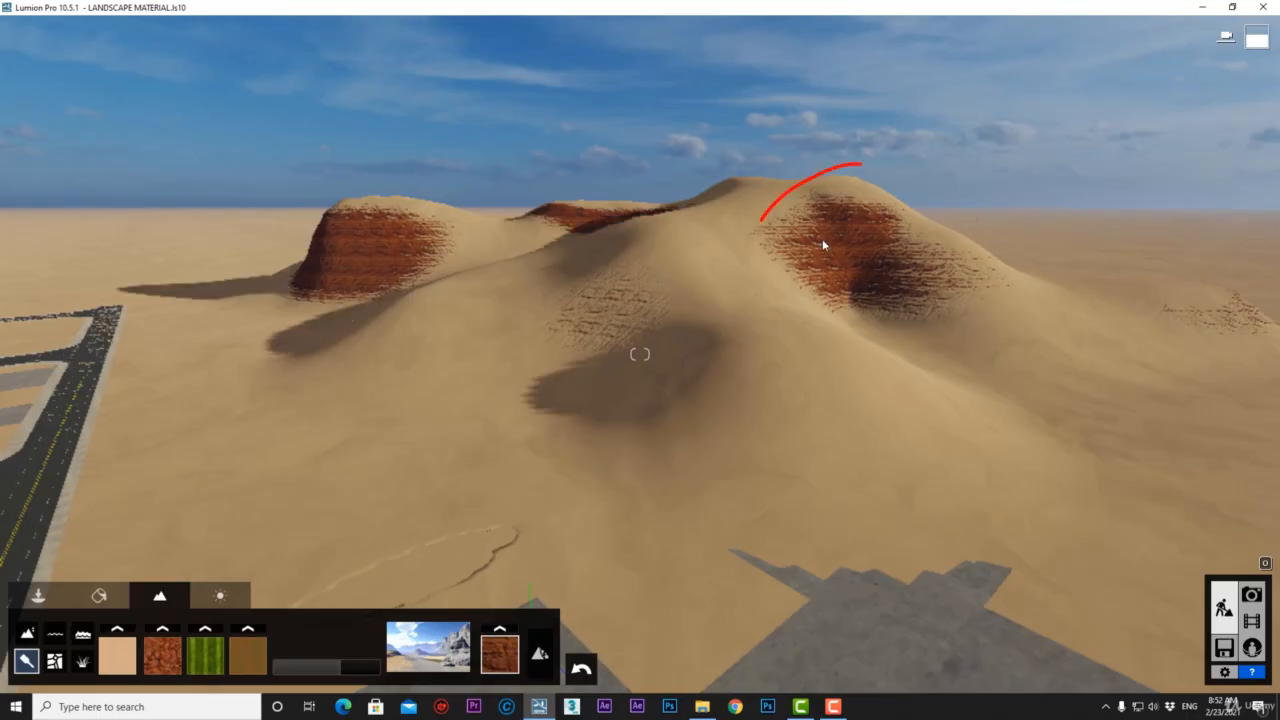
key("e")
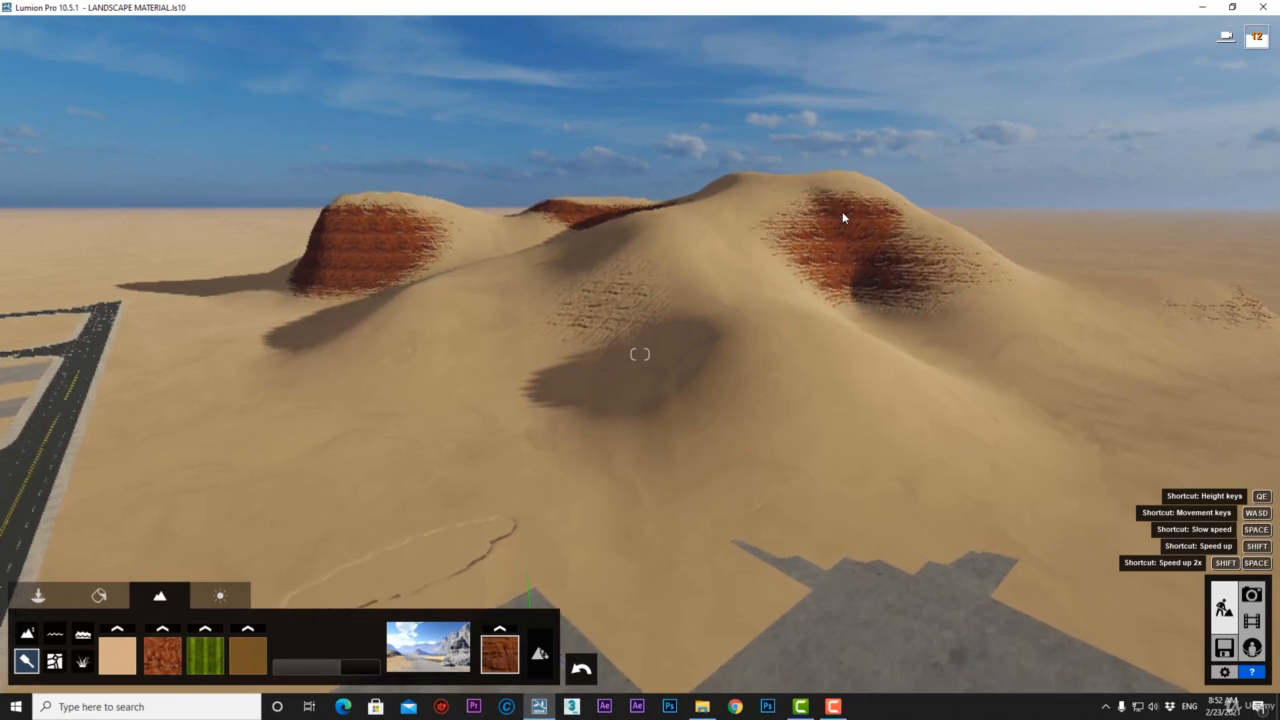
key("w")
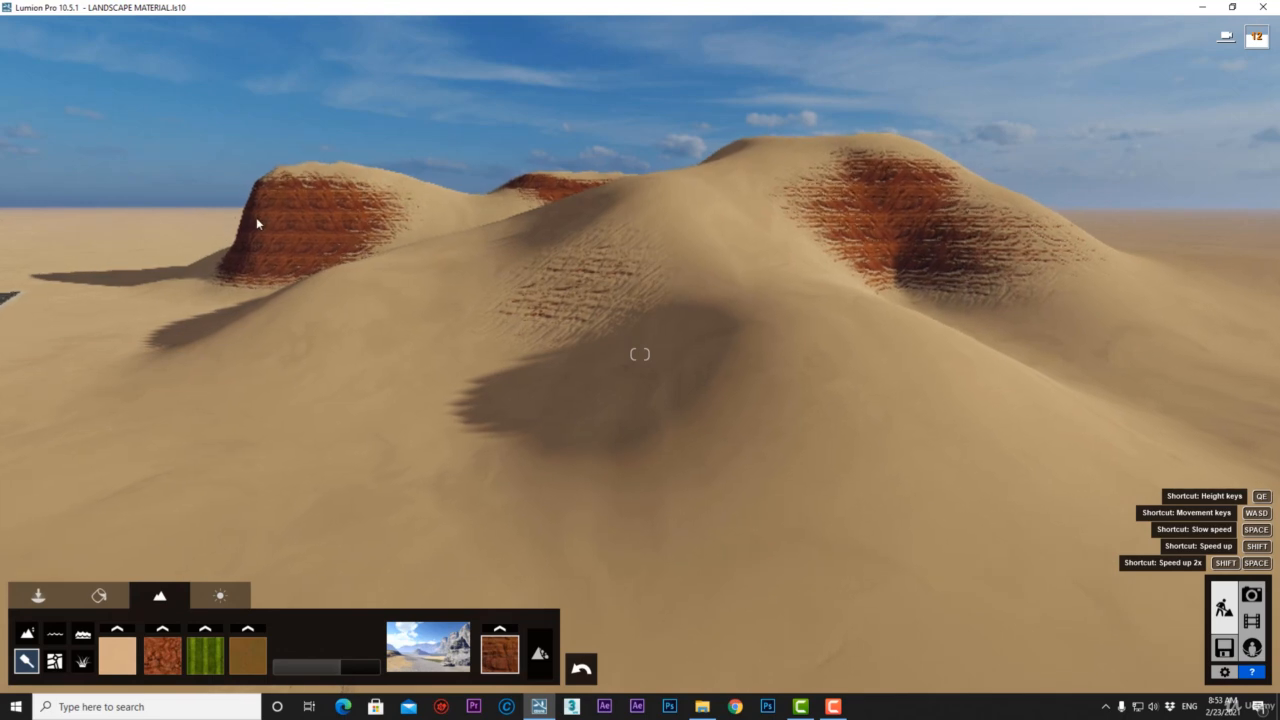
key("w")
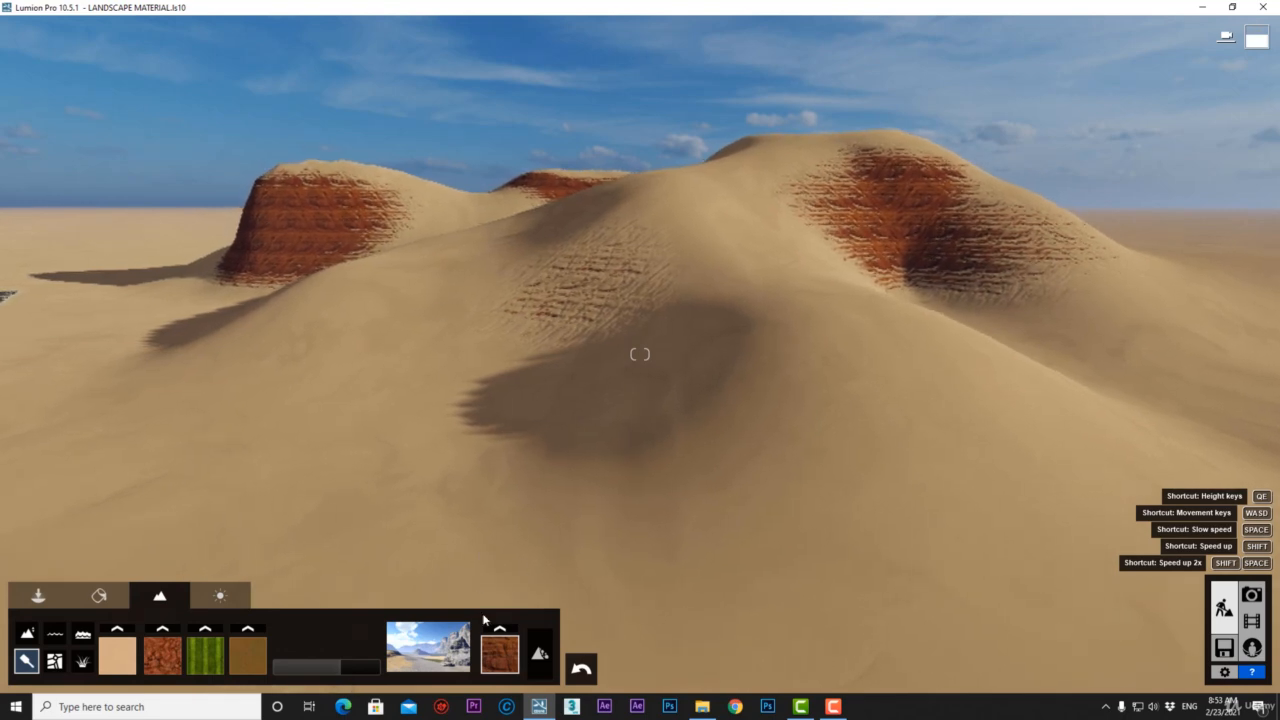
Swap the rock texture for salmon sand and toggle the rock layer off and on several times.
left_click(500, 648)
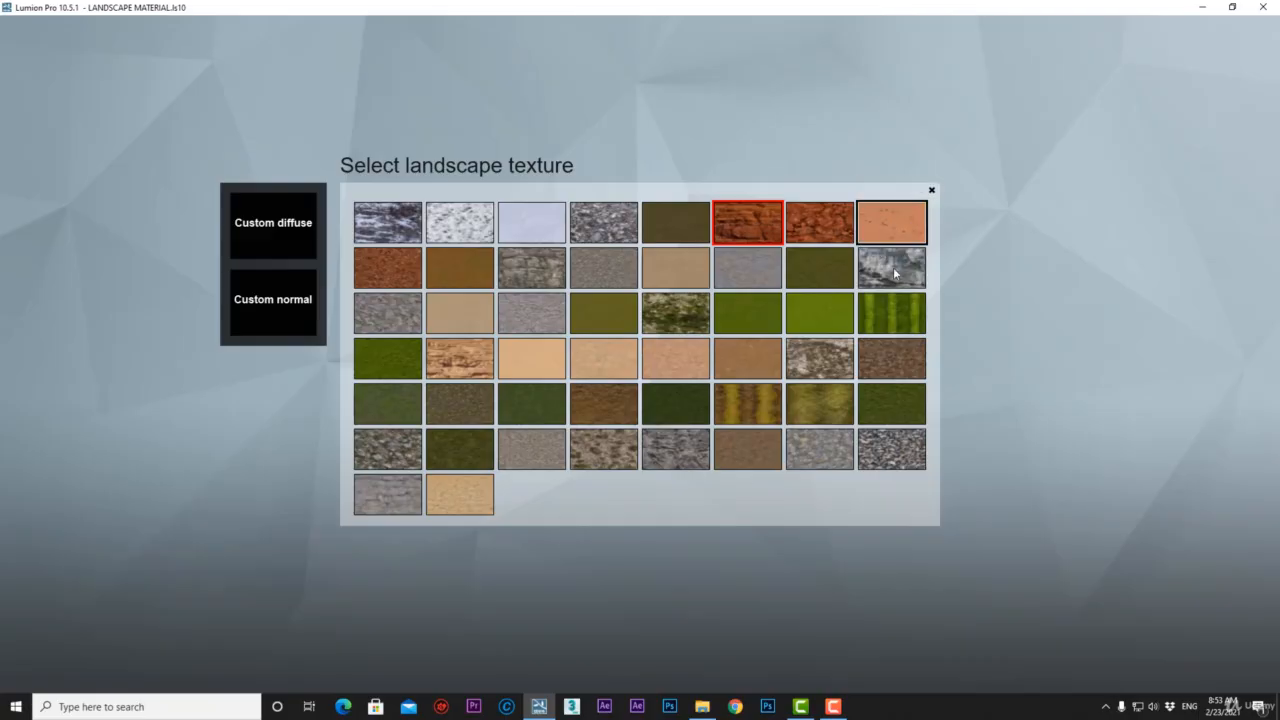
left_click(891, 222)
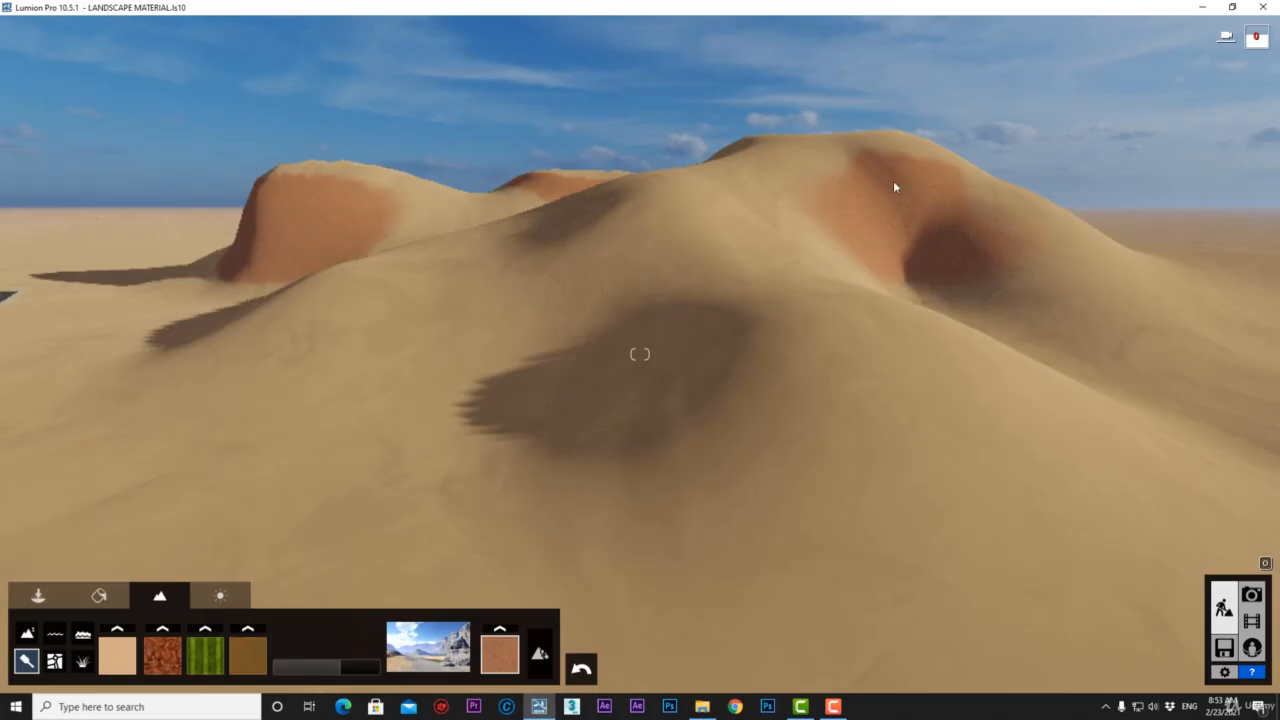
left_click(541, 655)
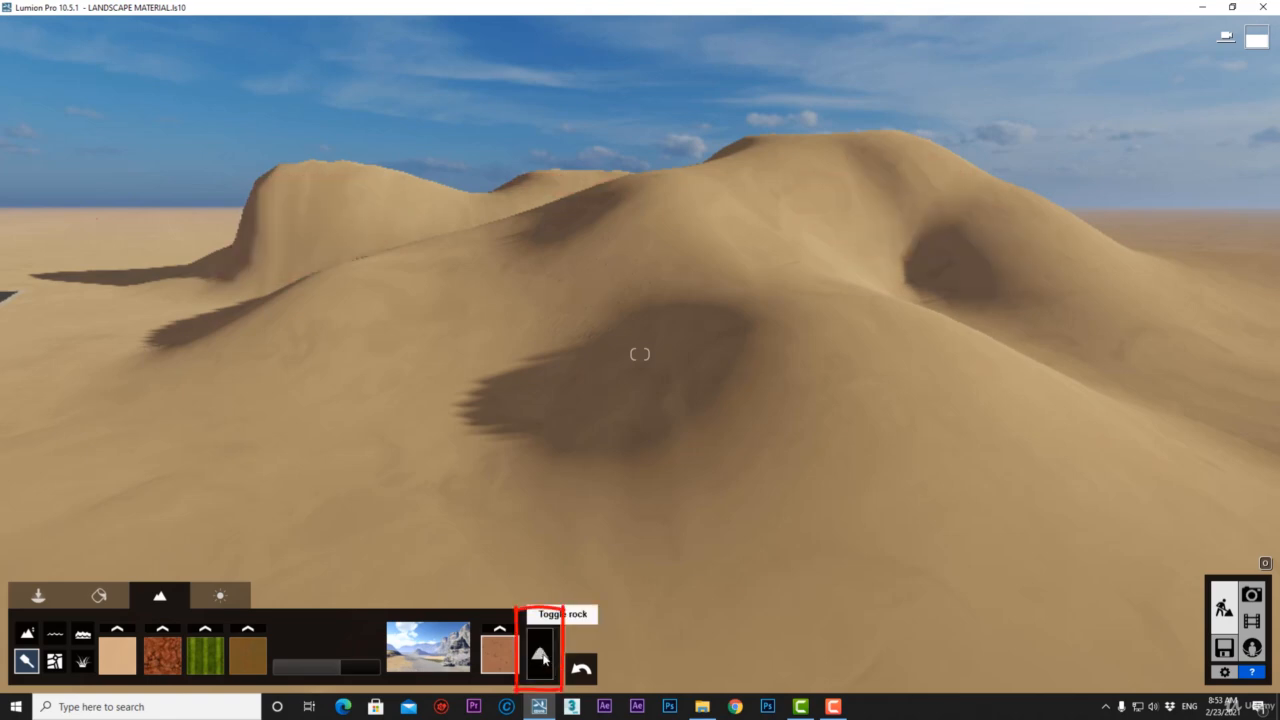
left_click(541, 655)
left_click(541, 655)
left_click(541, 655)
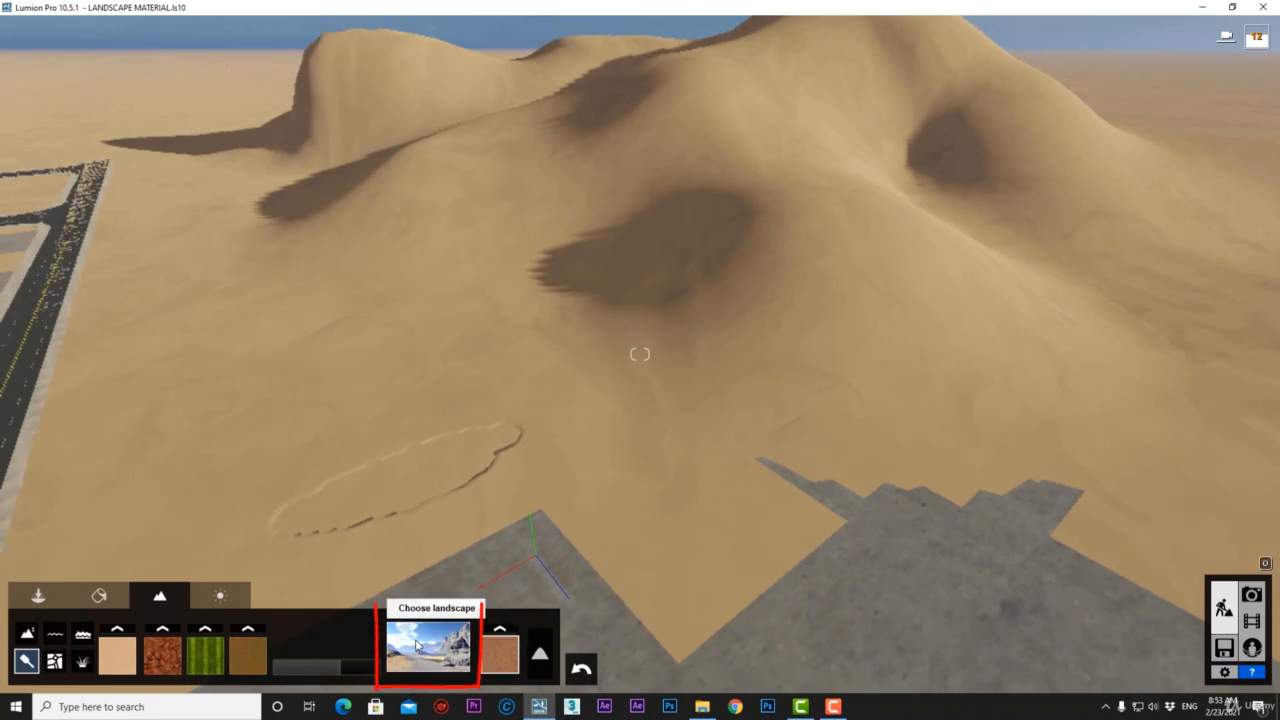
Apply the desert landscape preset and turn the rock layer back on.
right_click_drag(529, 508, 527, 450)
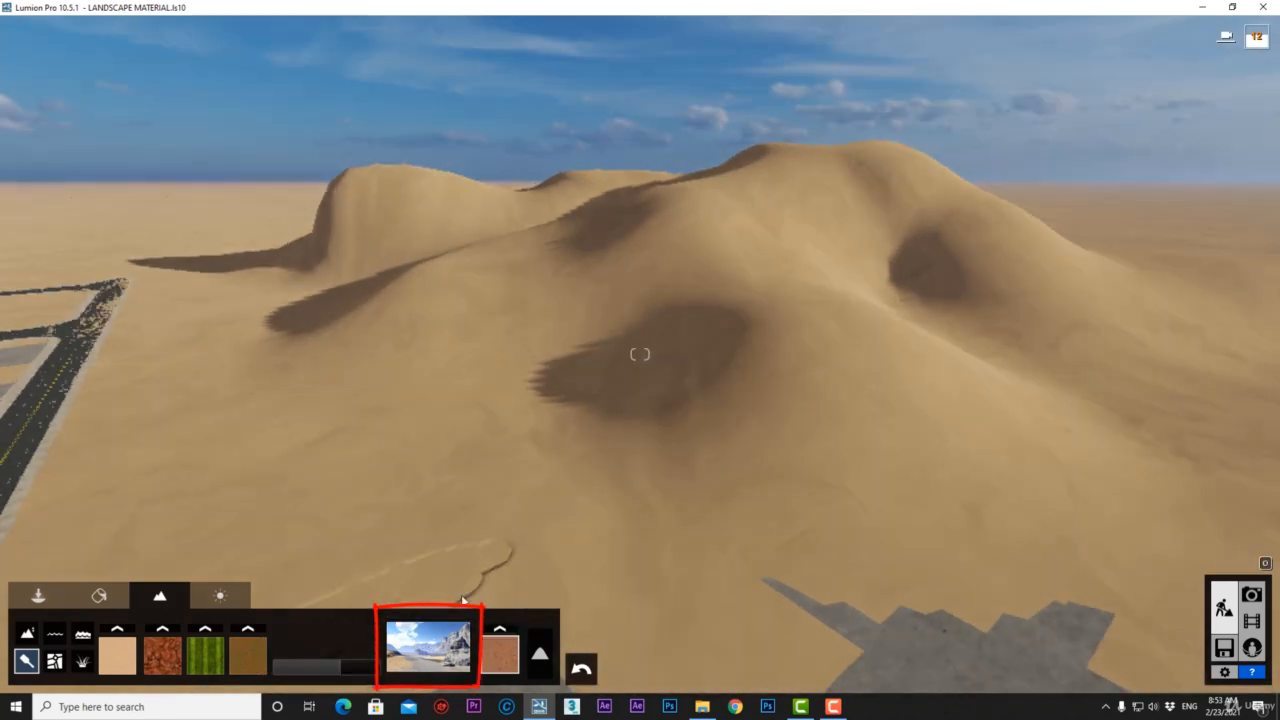
left_click(436, 660)
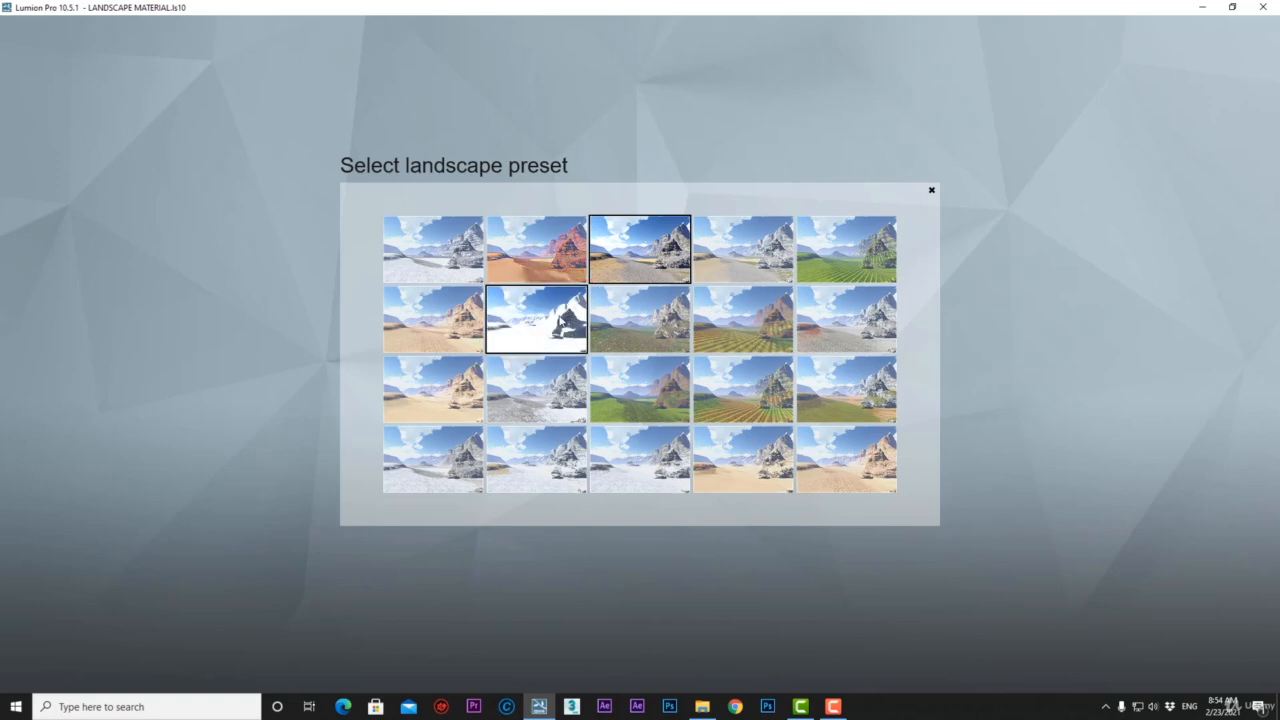
left_click(754, 474)
left_click(540, 655)
mouse_move(478, 430)
right_mouse_down()
mouse_move(330, 438)
mouse_move(495, 420)
right_mouse_up()
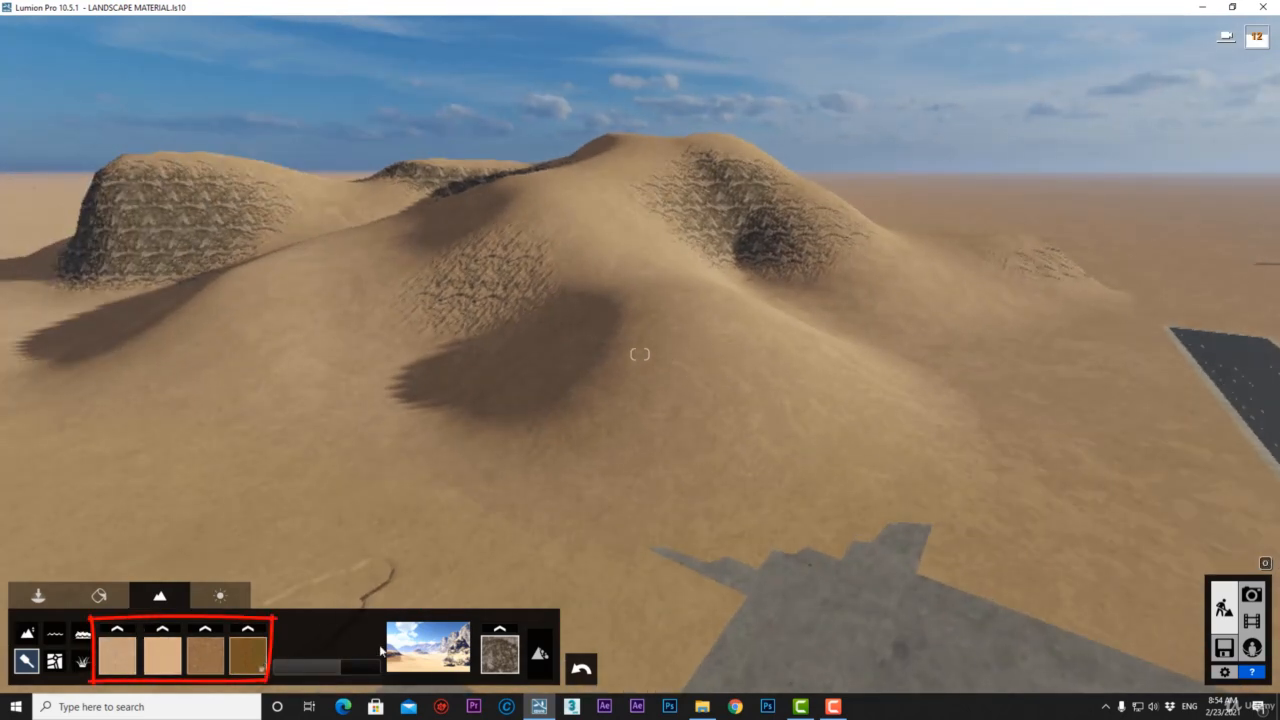
Try the green grass landscape preset, then switch back to the desert preset.
left_click(428, 646)
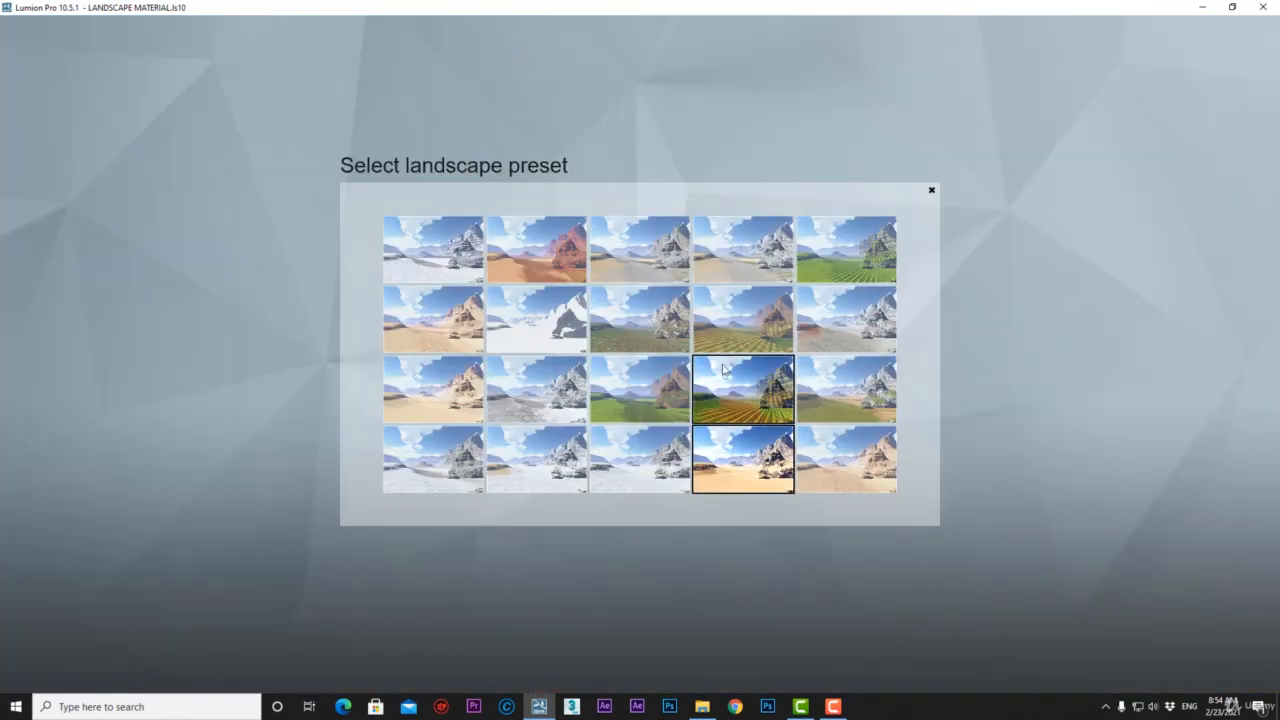
left_click(841, 261)
left_click(841, 261)
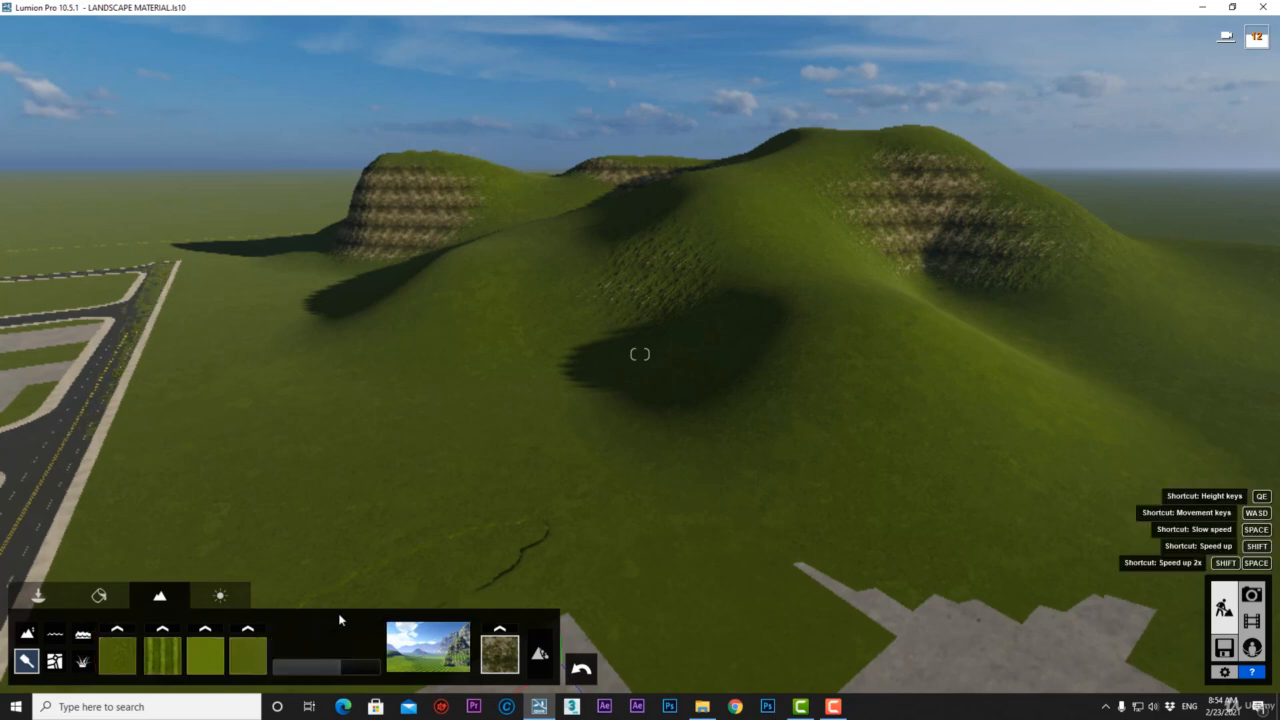
left_click(438, 634)
left_click(427, 336)
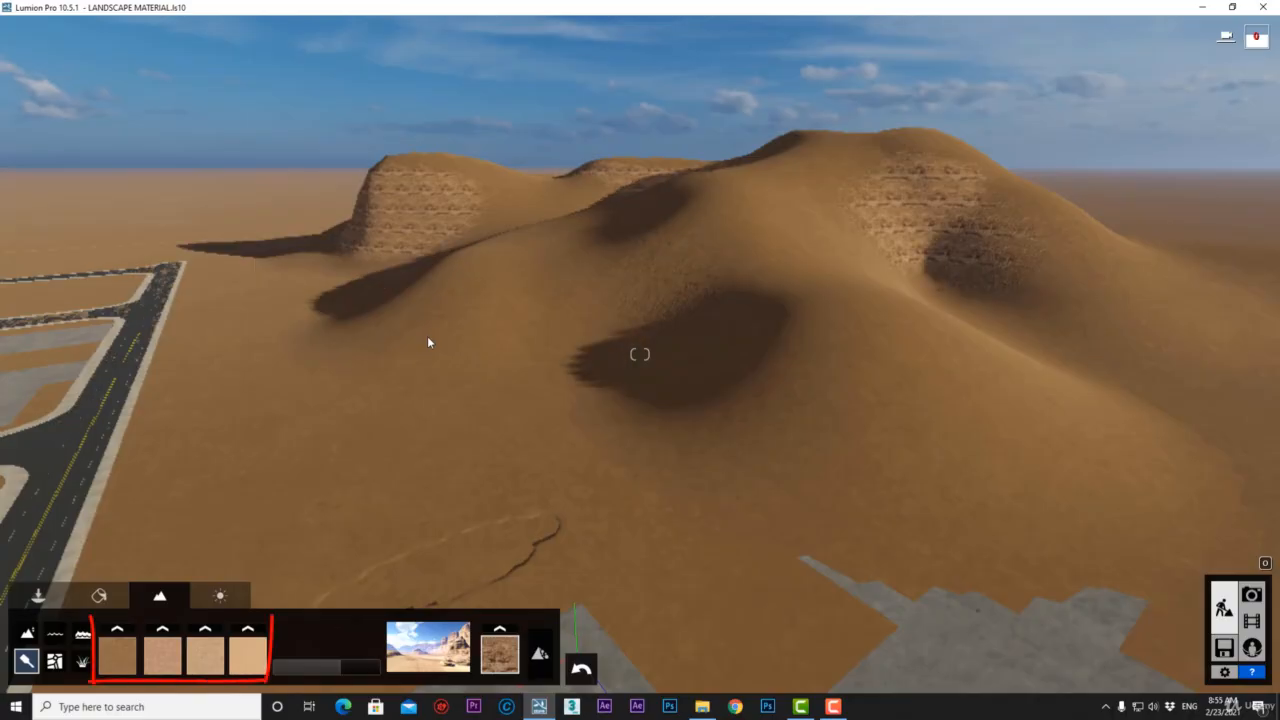
key("s")
mouse_move(436, 342)
right_mouse_down()
mouse_move(768, 484)
mouse_move(620, 470)
mouse_move(534, 384)
right_mouse_up()
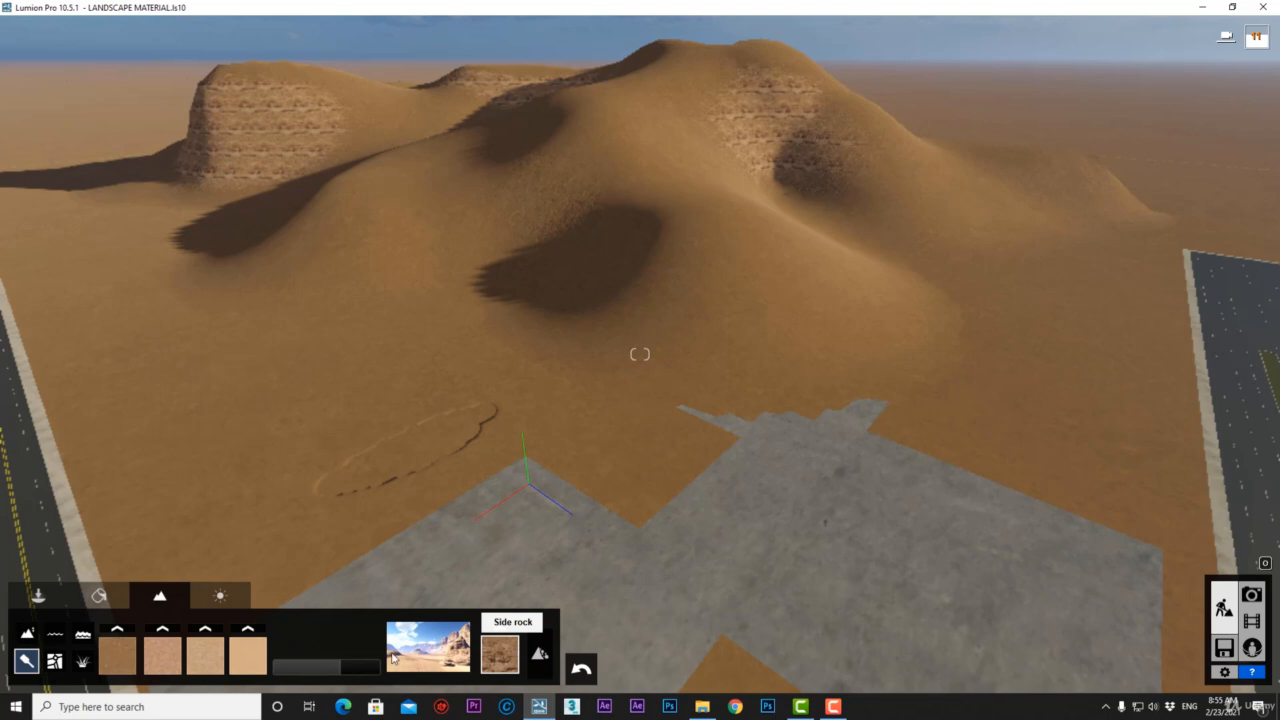
Put the FarmlandEastGrass2 grass texture in the second landscape slot.
left_click(164, 629)
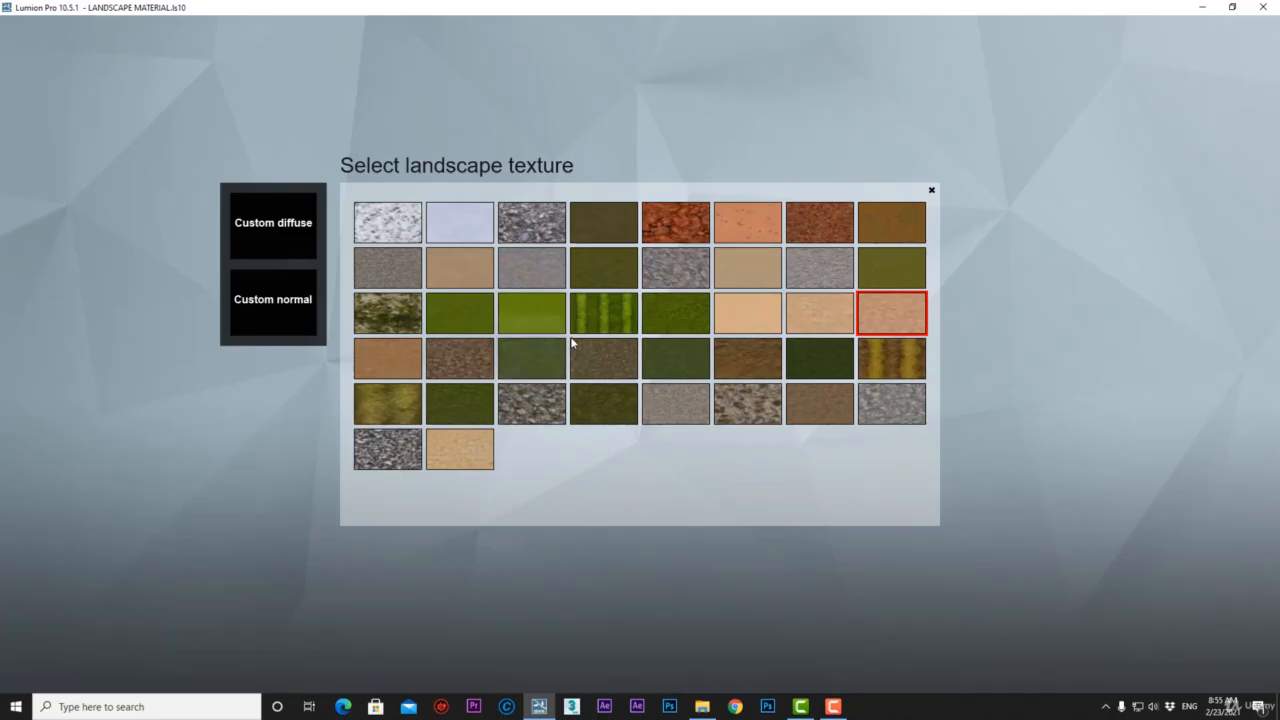
left_click(538, 316)
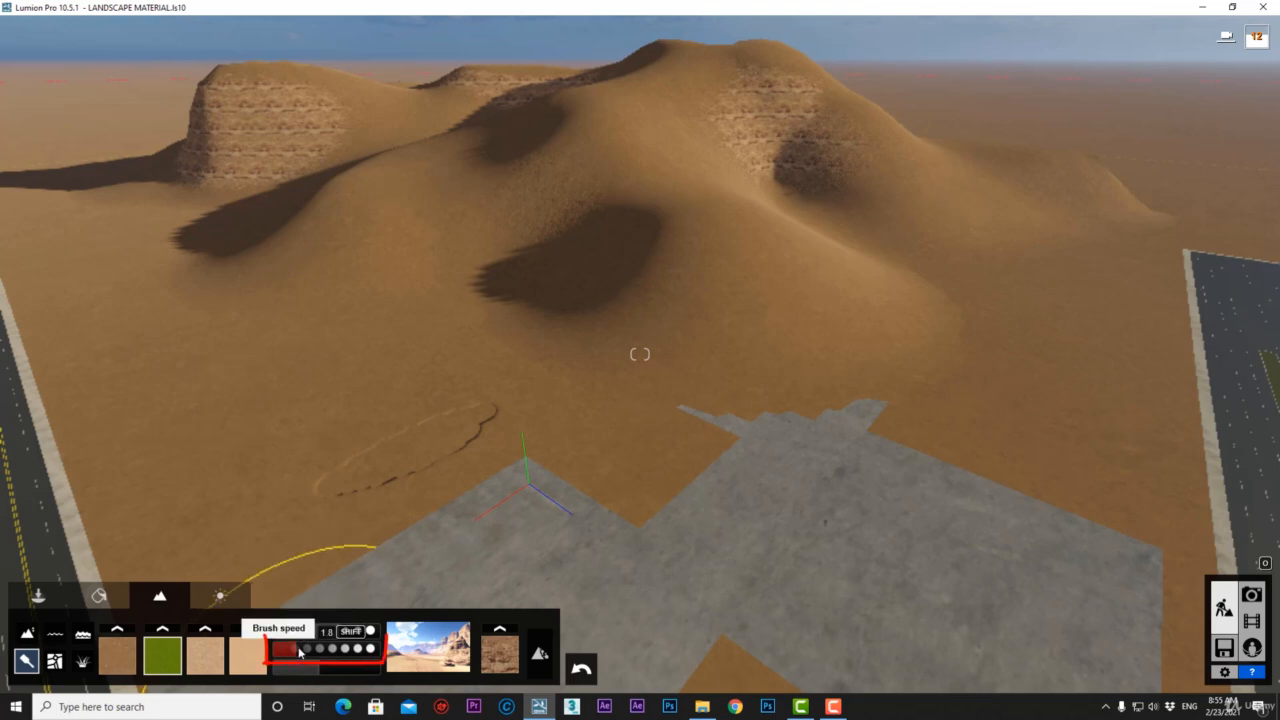
Raise brush speed to 3.3 and paint green grass across the hill base and slope.
left_click_drag(303, 653, 379, 654)
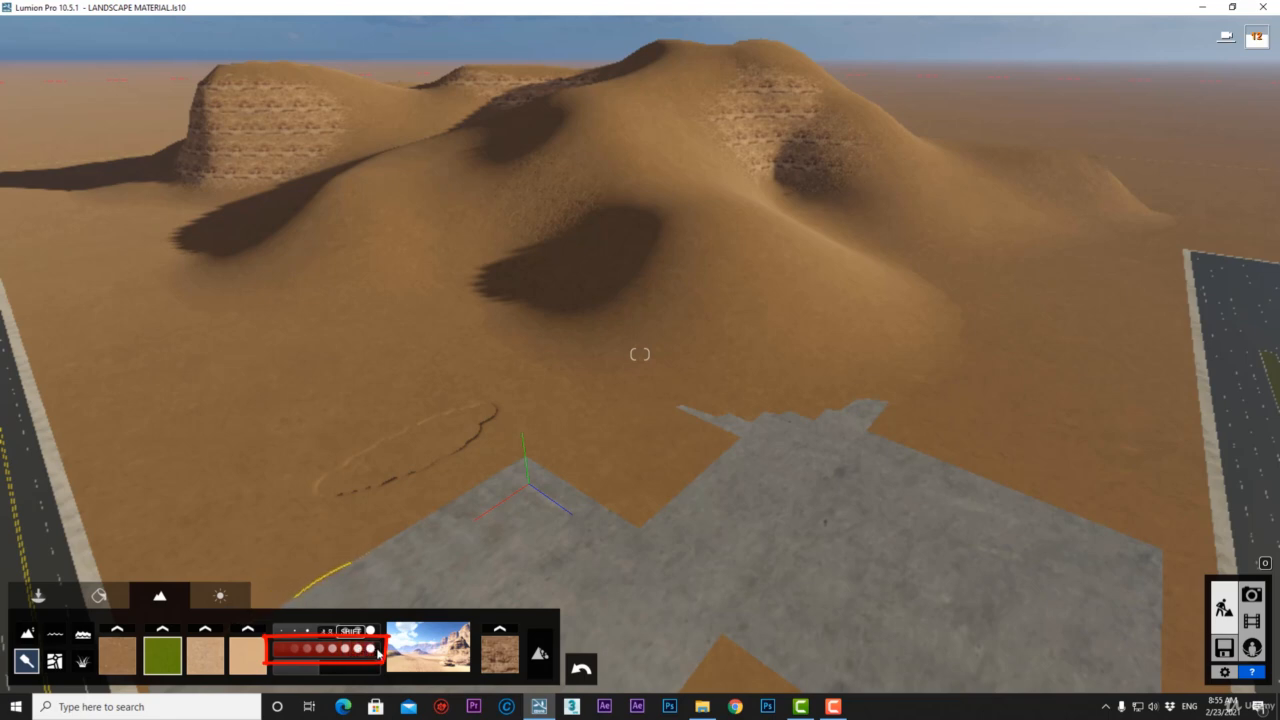
mouse_move(787, 355)
left_mouse_down()
mouse_move(734, 346)
mouse_move(574, 366)
mouse_move(471, 352)
left_mouse_up()
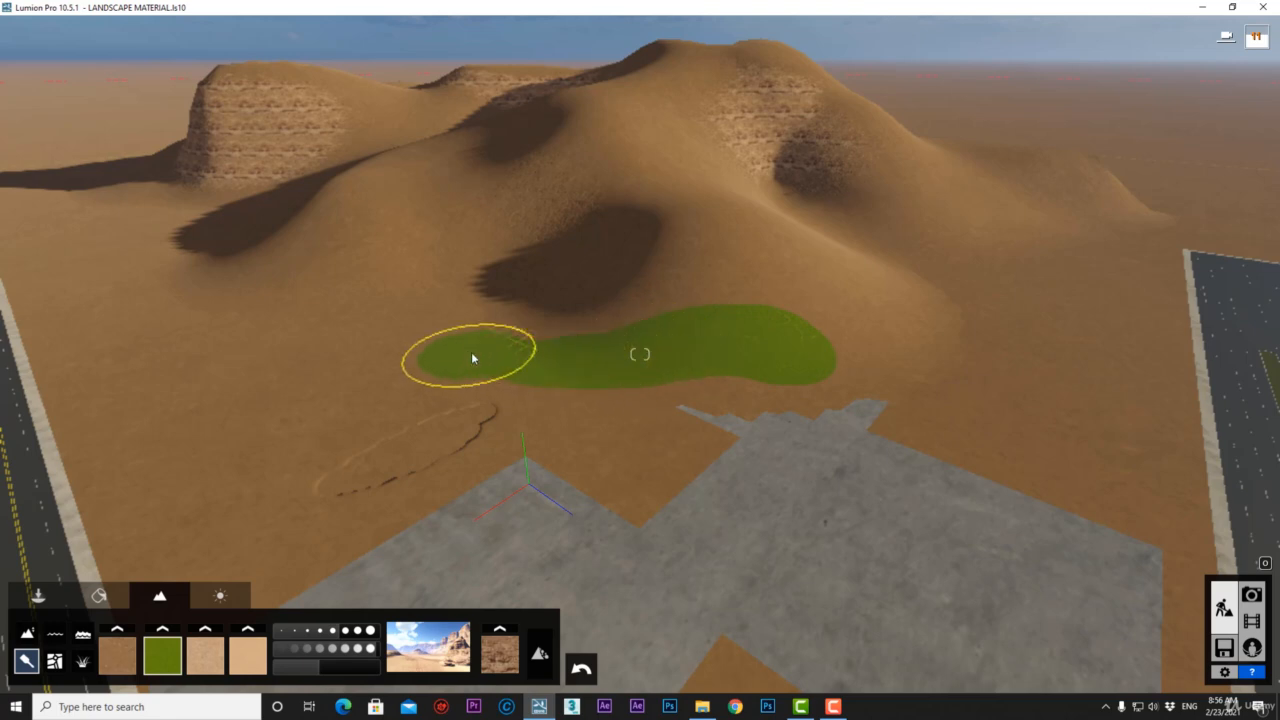
left_click(867, 322)
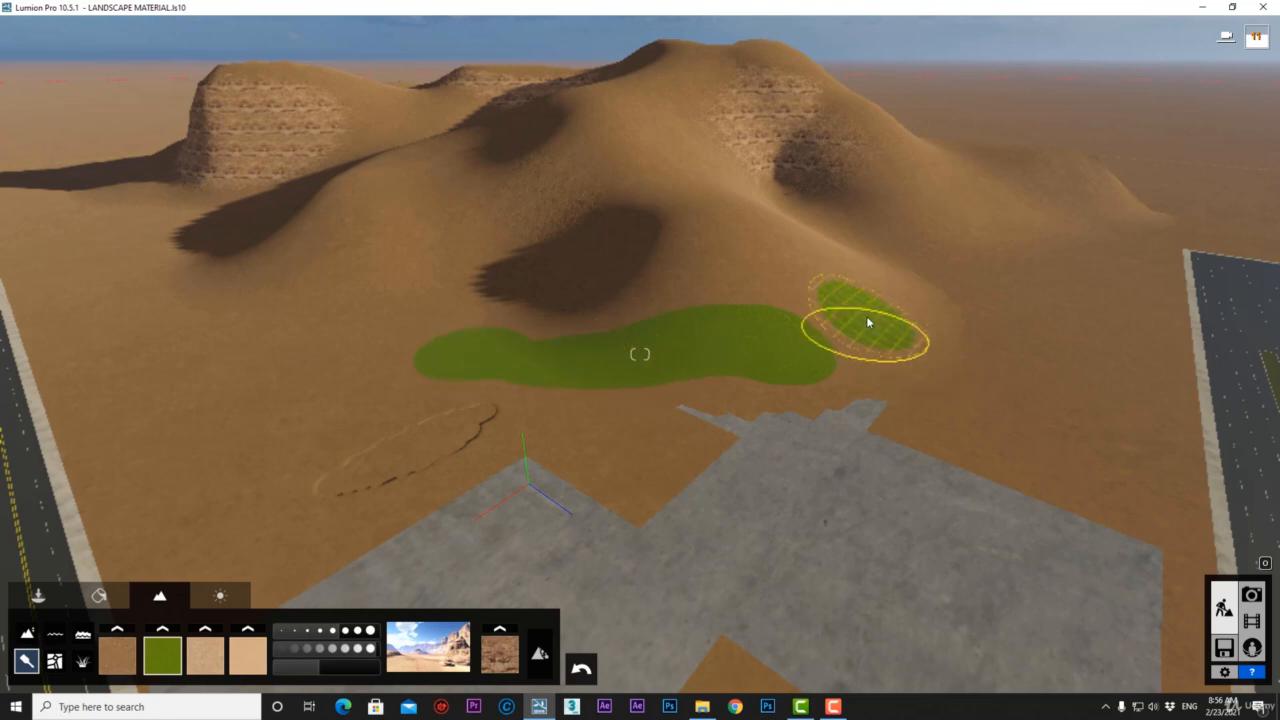
left_click_drag(866, 320, 786, 349)
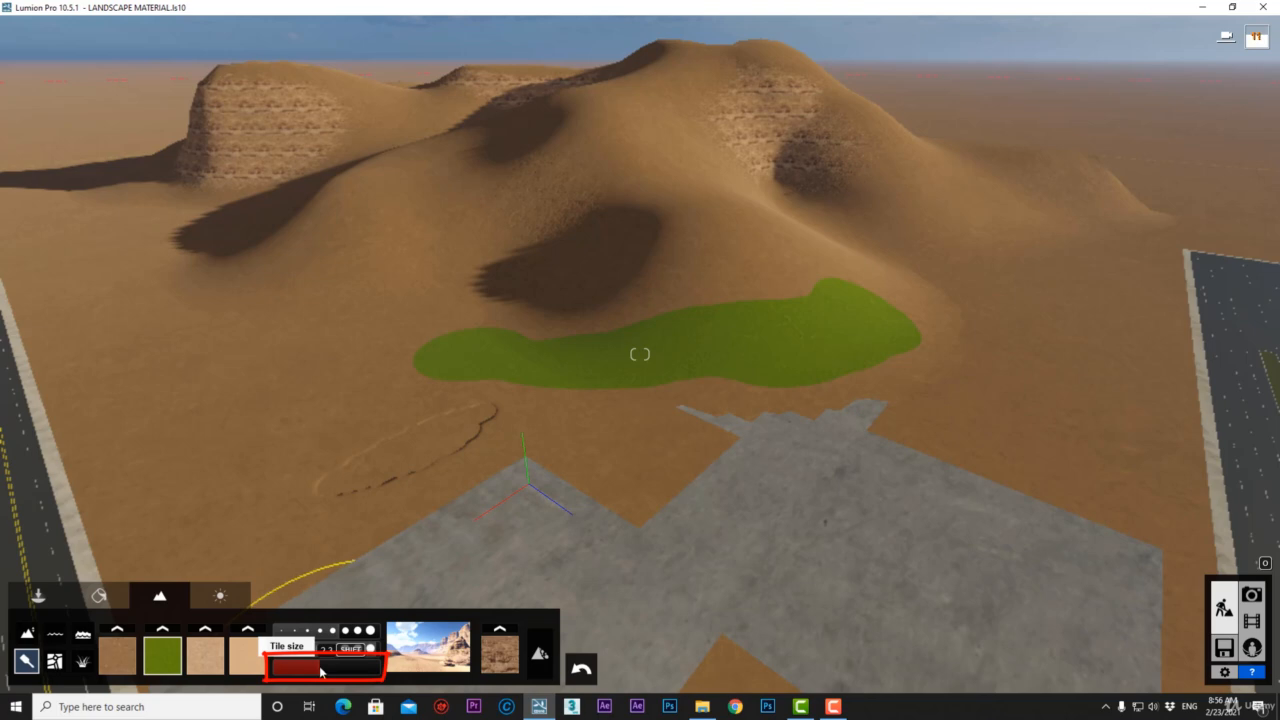
Set the grass tile size to 23.9 and paint grass around the concrete slab.
left_click_drag(320, 672, 376, 672)
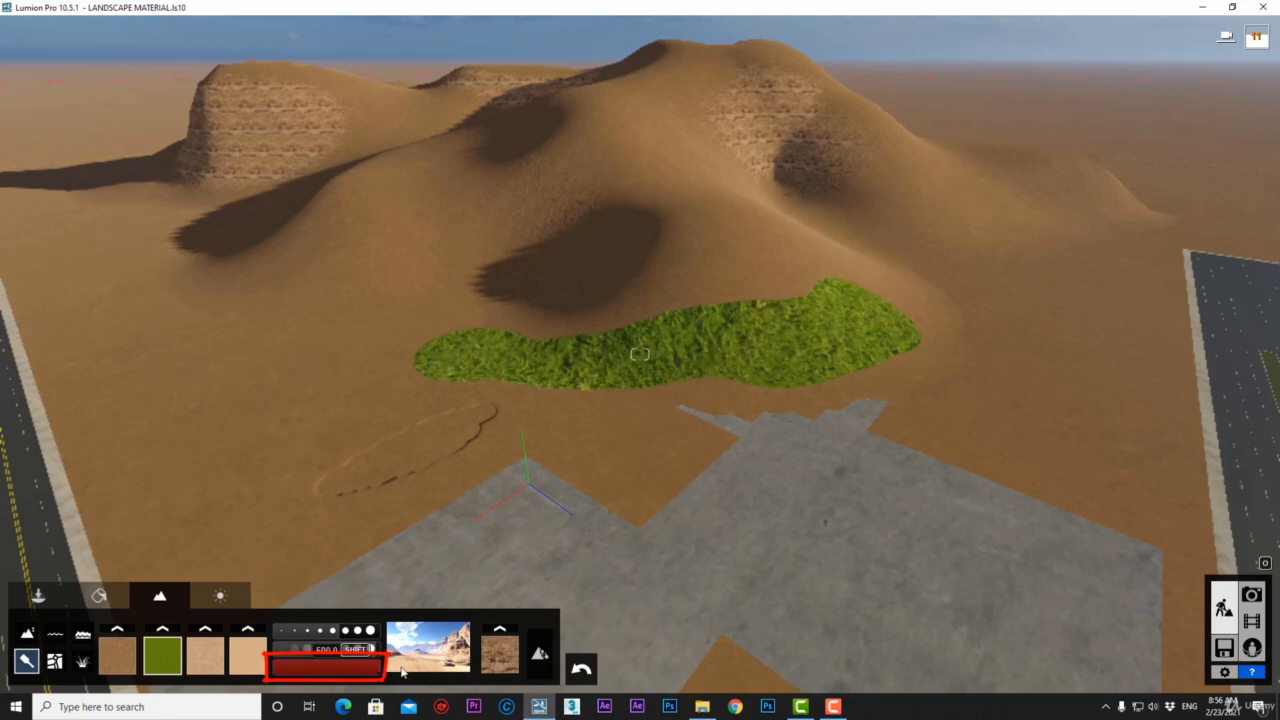
left_click_drag(365, 672, 337, 671)
mouse_move(722, 413)
left_mouse_down()
mouse_move(551, 412)
mouse_move(170, 588)
mouse_move(724, 412)
left_mouse_up()
key("s")
right_click_drag(724, 412, 965, 320)
mouse_move(965, 320)
left_mouse_down()
mouse_move(640, 468)
mouse_move(614, 572)
left_mouse_up()
Cover the remaining brown ground near the slab with grass.
key("s")
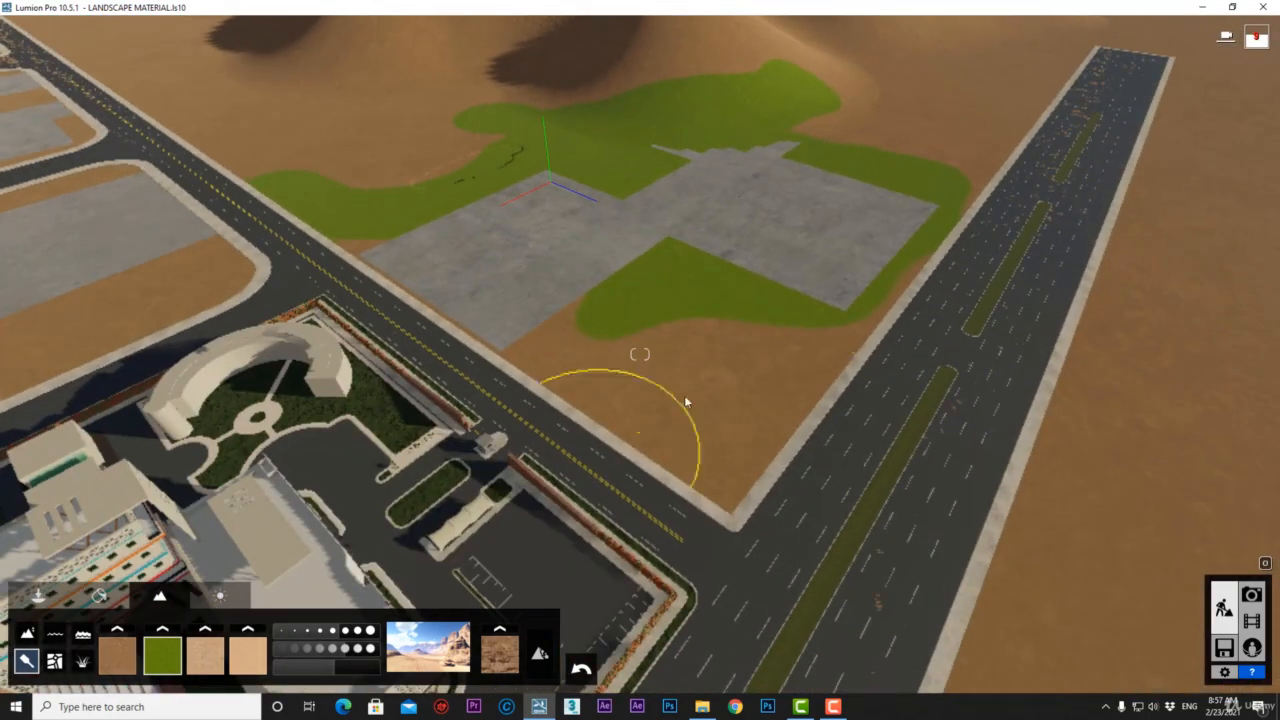
left_click_drag(686, 402, 815, 340)
left_click(374, 649)
mouse_move(914, 271)
left_mouse_down()
mouse_move(323, 243)
mouse_move(975, 175)
left_mouse_up()
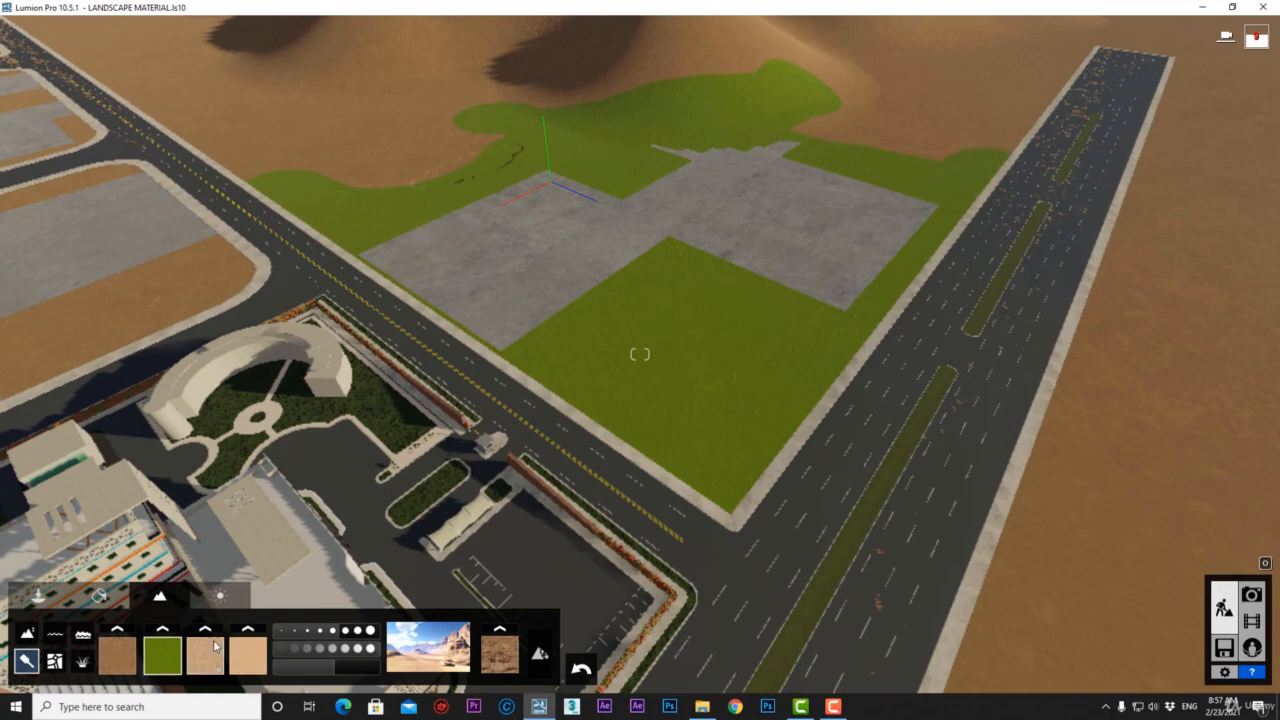
Set the third slot to FarmlandEuField1 and paint dark brown beside the runway.
left_click(212, 630)
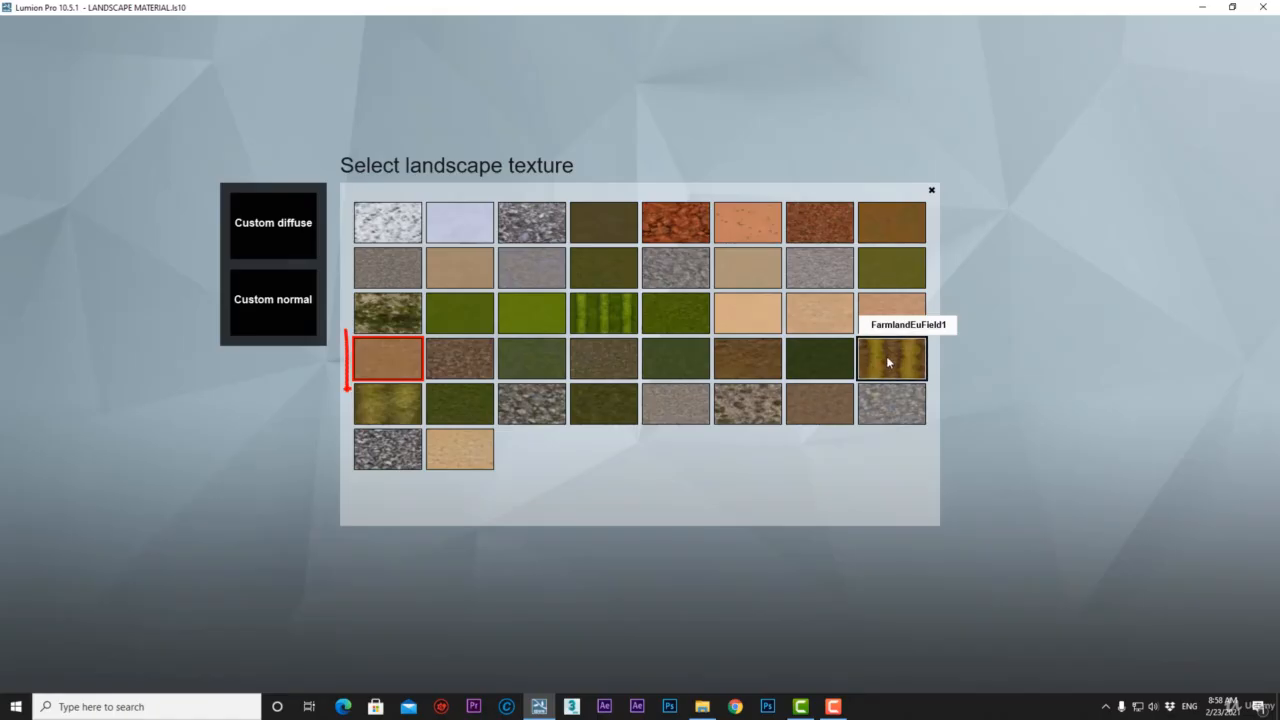
left_click(886, 356)
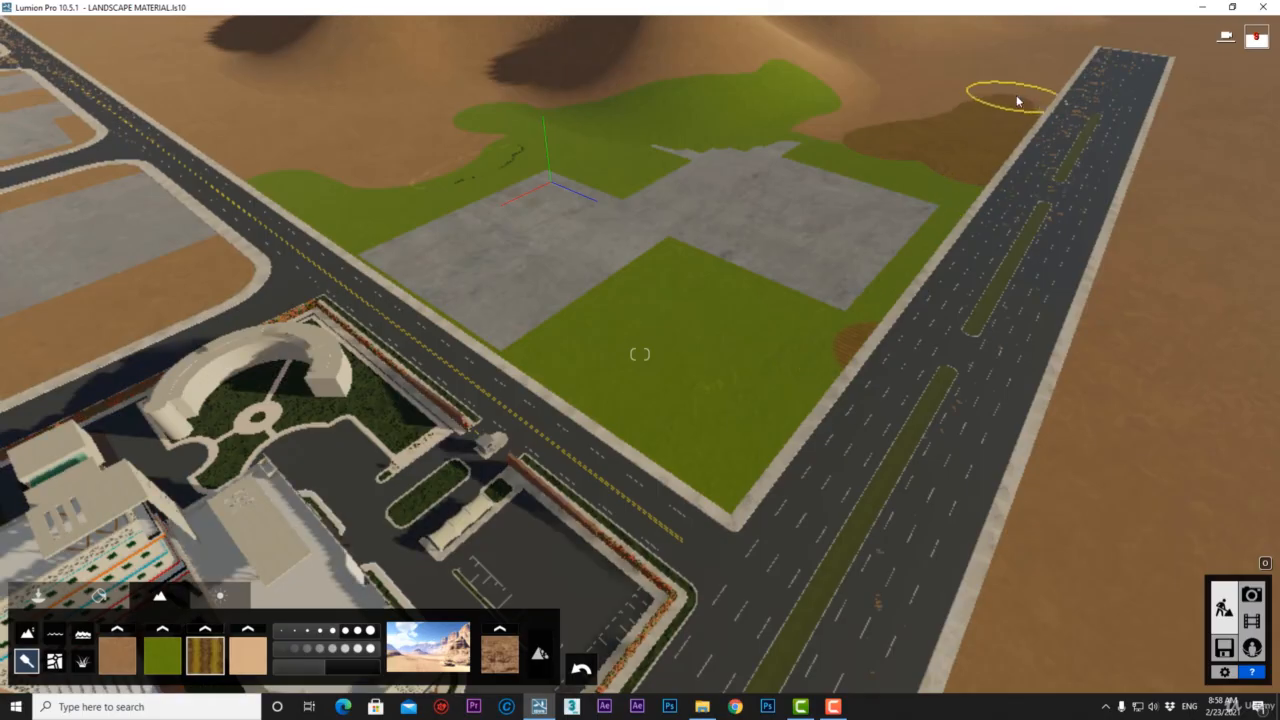
mouse_move(938, 141)
left_mouse_down()
mouse_move(831, 140)
mouse_move(908, 163)
mouse_move(1010, 72)
left_mouse_up()
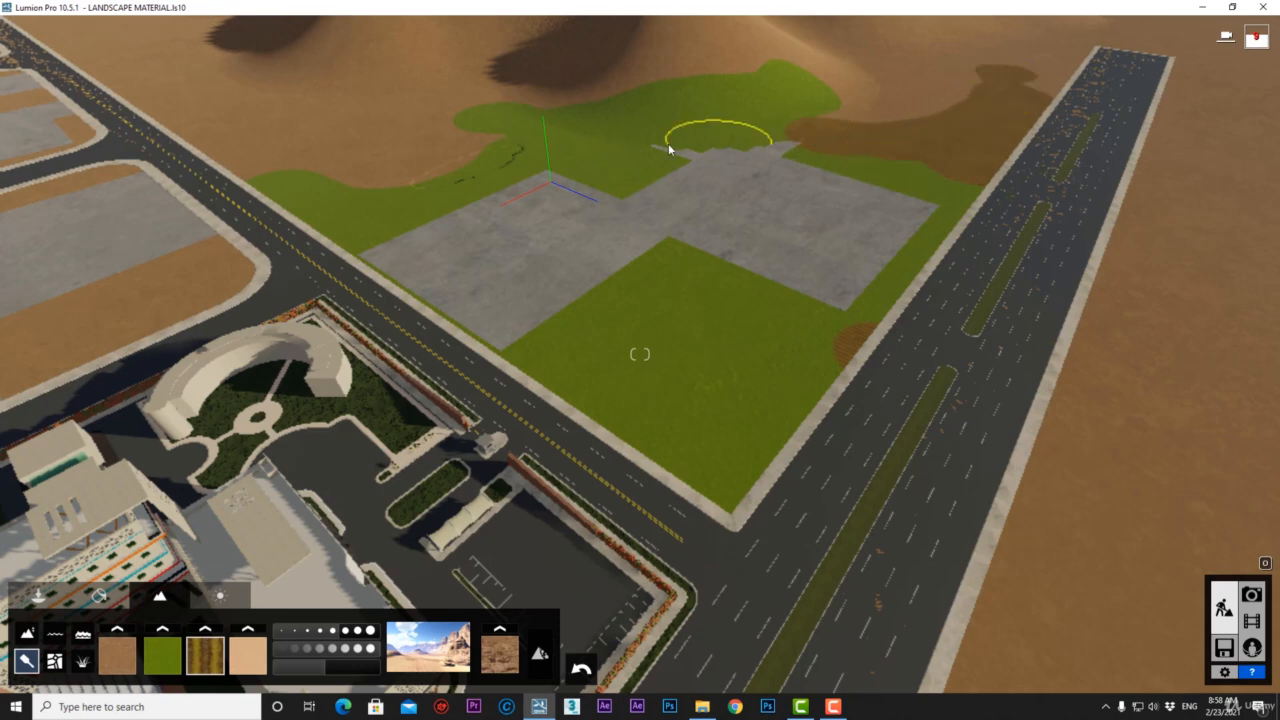
Paint green along the runway and left road, plus a brown patch near the hills.
left_click(171, 657)
mouse_move(763, 337)
left_mouse_down()
mouse_move(814, 343)
mouse_move(1157, 137)
mouse_move(1048, 600)
left_mouse_up()
scroll(354, 198, "down", 1)
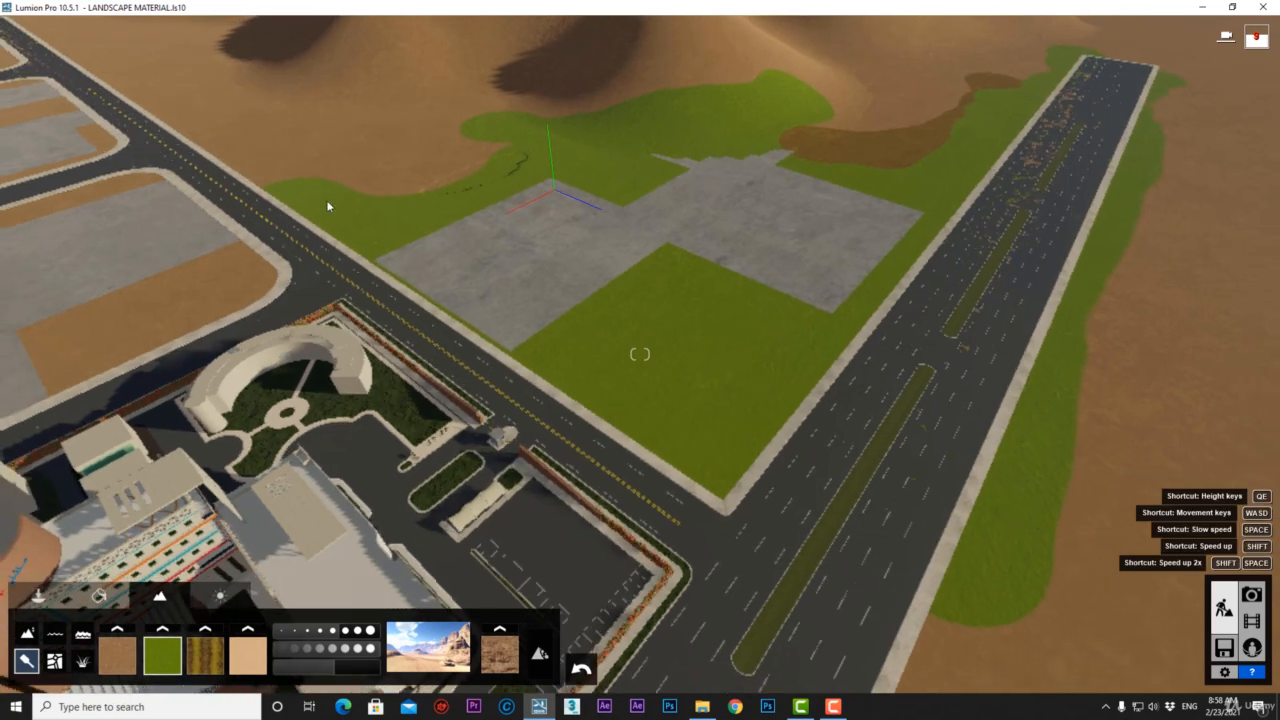
left_click_drag(354, 198, 122, 74)
left_click(205, 657)
mouse_move(466, 158)
left_mouse_down()
mouse_move(143, 52)
mouse_move(438, 144)
left_mouse_up()
left_click(253, 655)
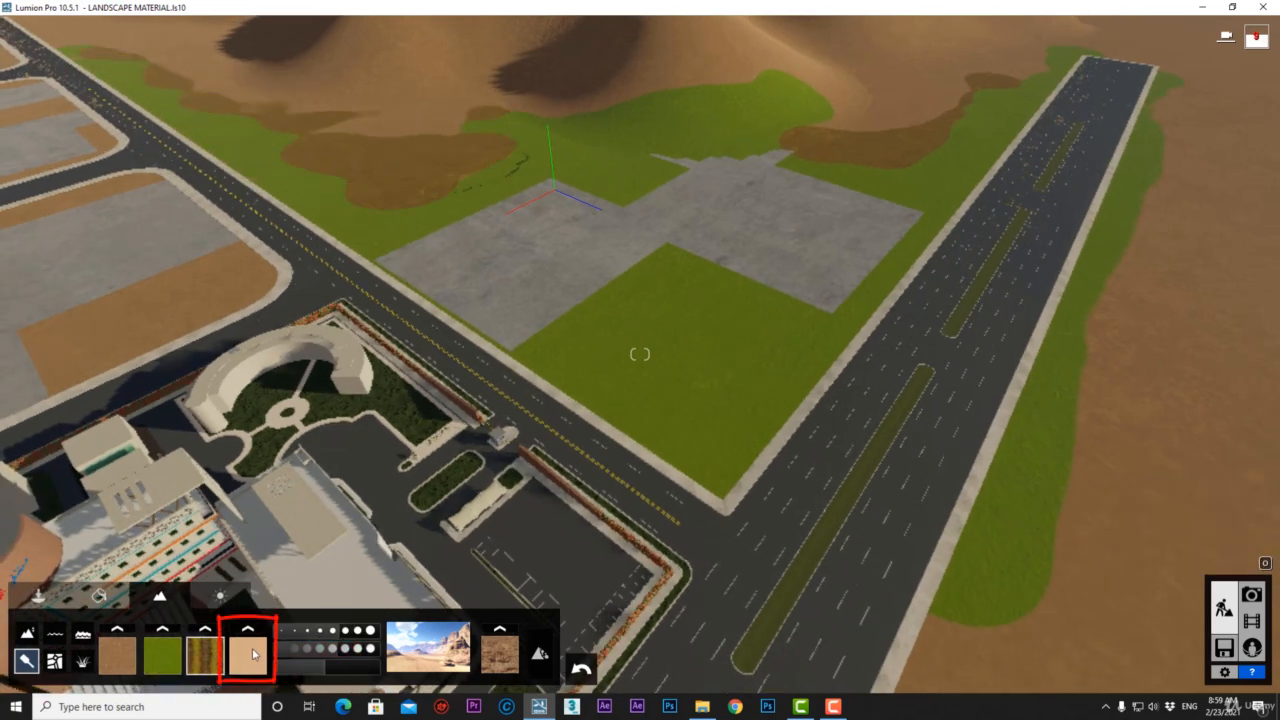
Paint light tan patches over the brown-green area and down the mountain slope.
mouse_move(500, 100)
left_mouse_down()
mouse_move(514, 97)
mouse_move(560, 177)
mouse_move(491, 116)
mouse_move(283, 97)
left_mouse_up()
mouse_move(283, 97)
right_mouse_down()
mouse_move(400, 110)
mouse_move(560, 100)
right_mouse_up()
mouse_move(754, 100)
left_mouse_down()
mouse_move(768, 160)
mouse_move(739, 191)
mouse_move(771, 192)
mouse_move(760, 204)
left_mouse_up()
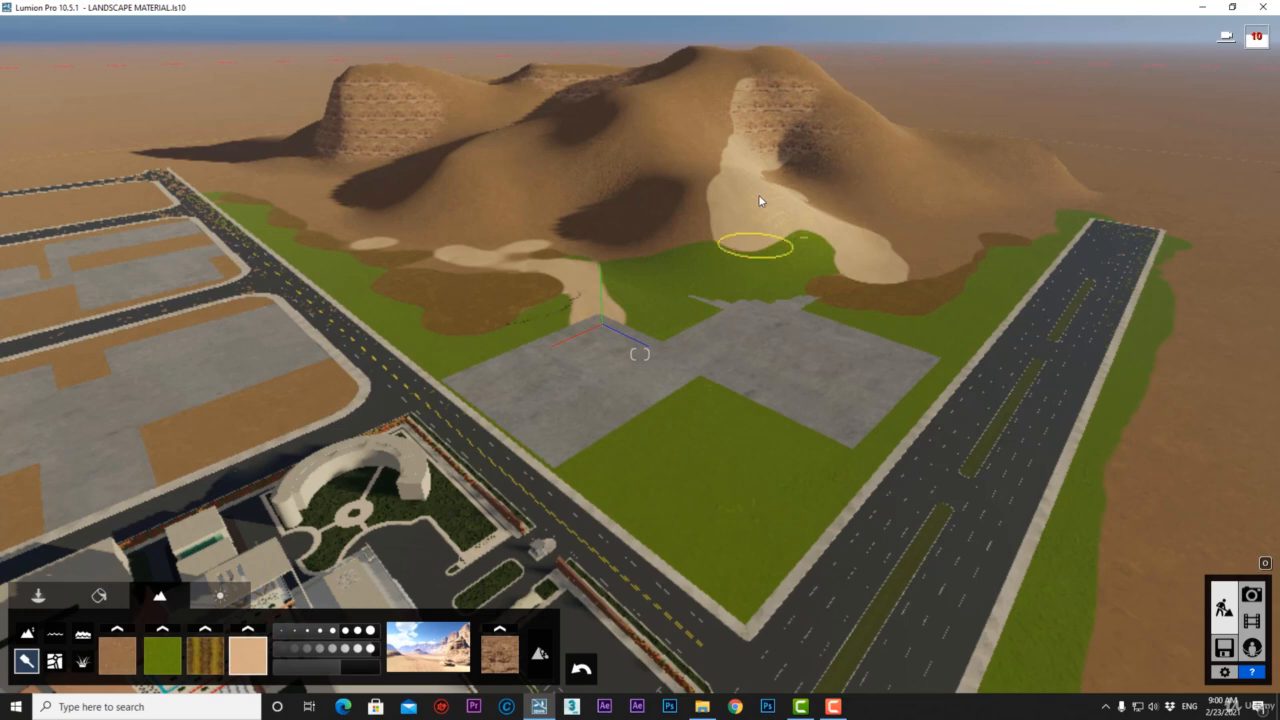
left_click(117, 657)
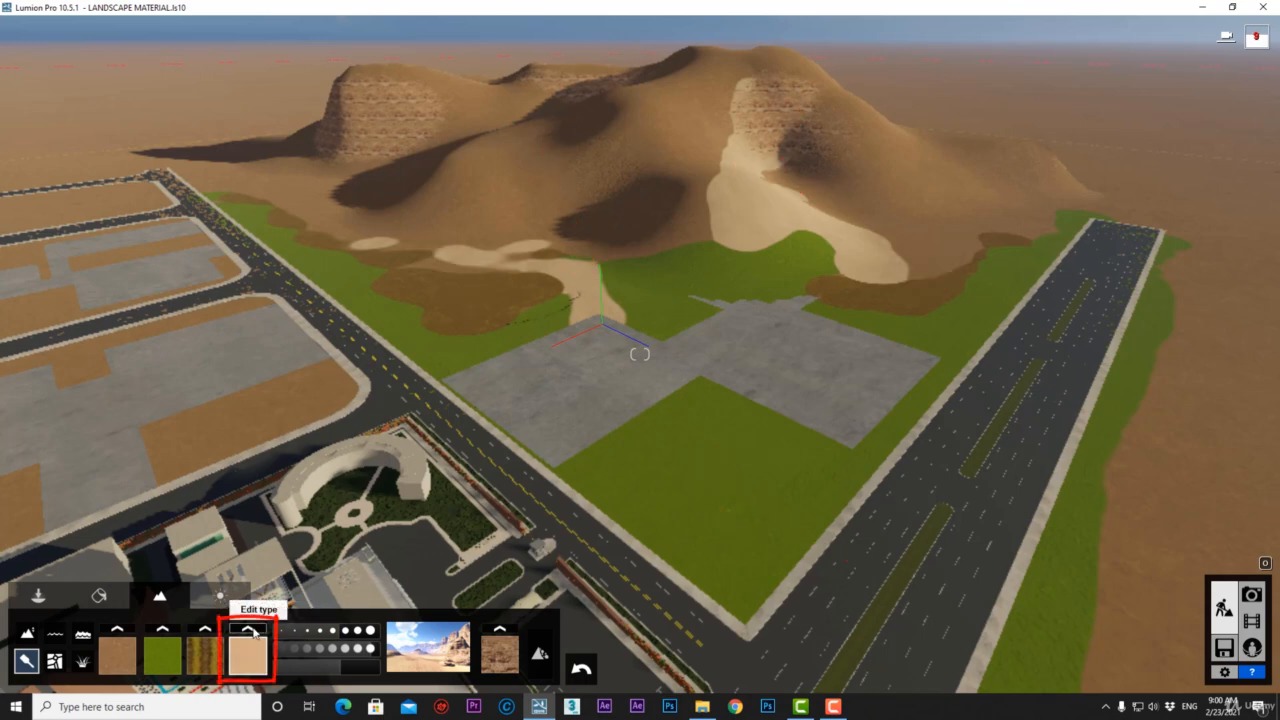
Try reddish-brown rock in the fourth slot with a larger scale, then revert to light sand.
left_click(253, 630)
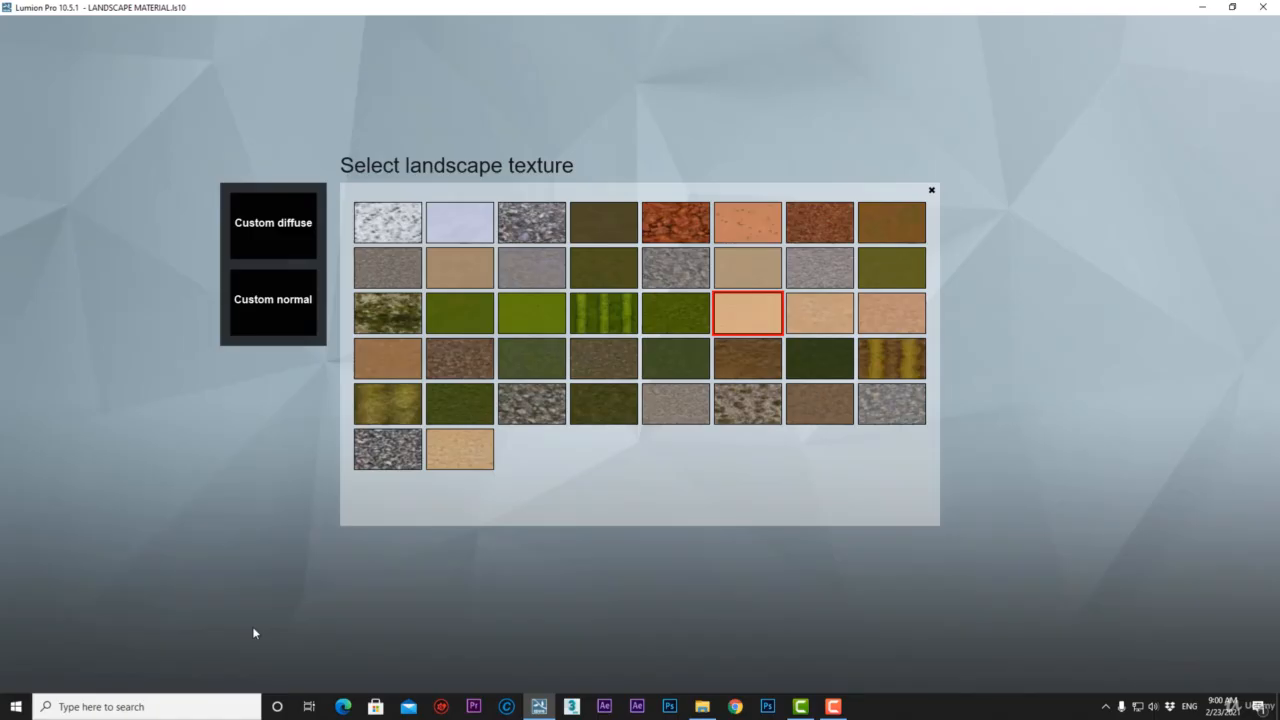
left_click(847, 239)
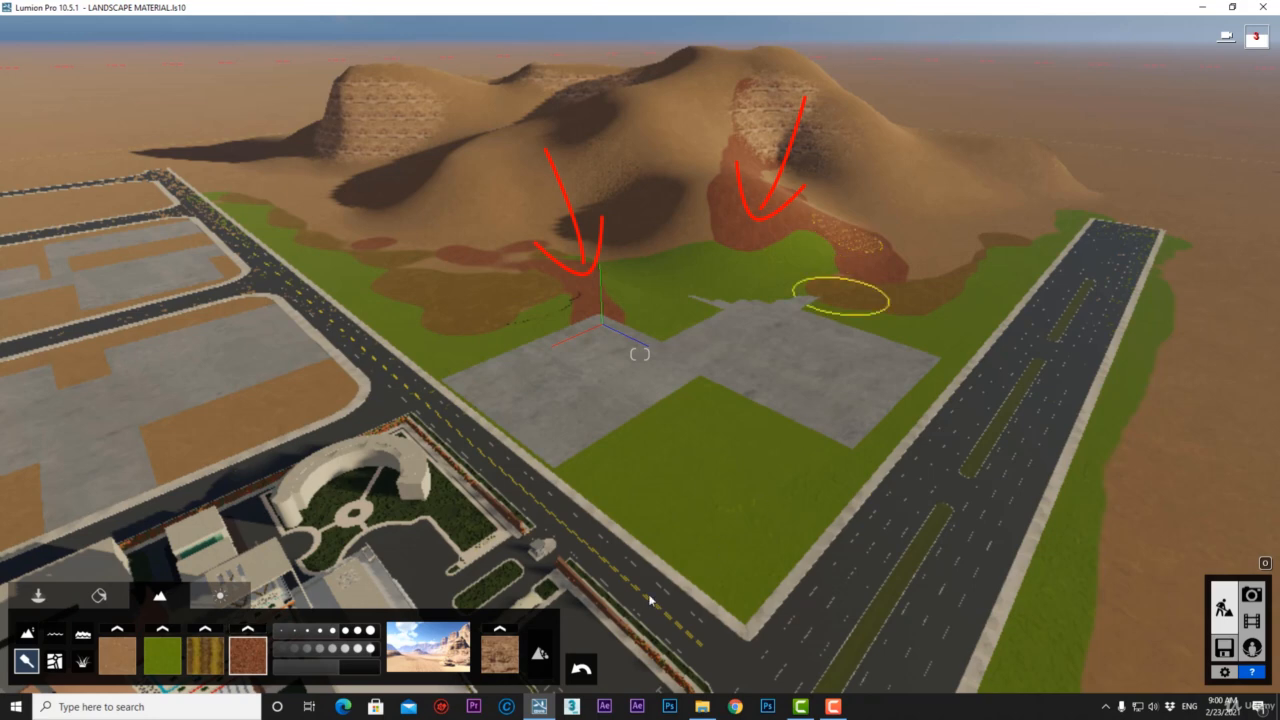
left_click(366, 677)
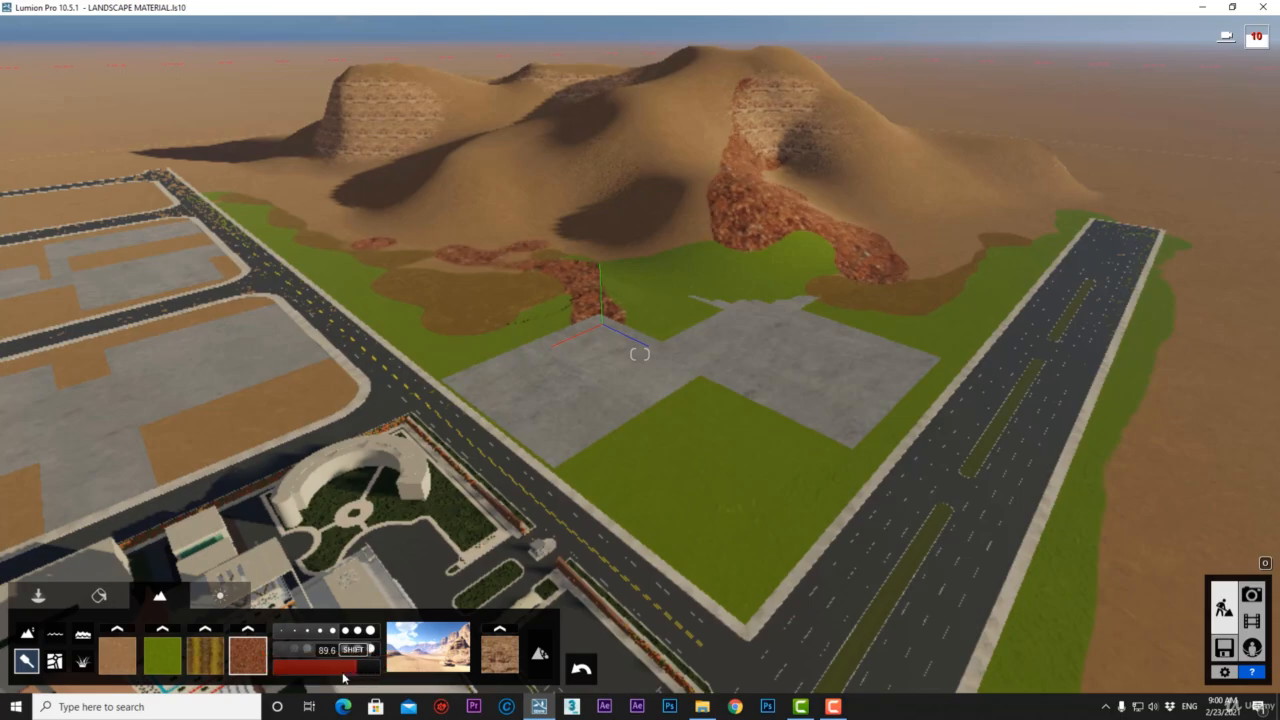
left_click(247, 655)
left_click(771, 317)
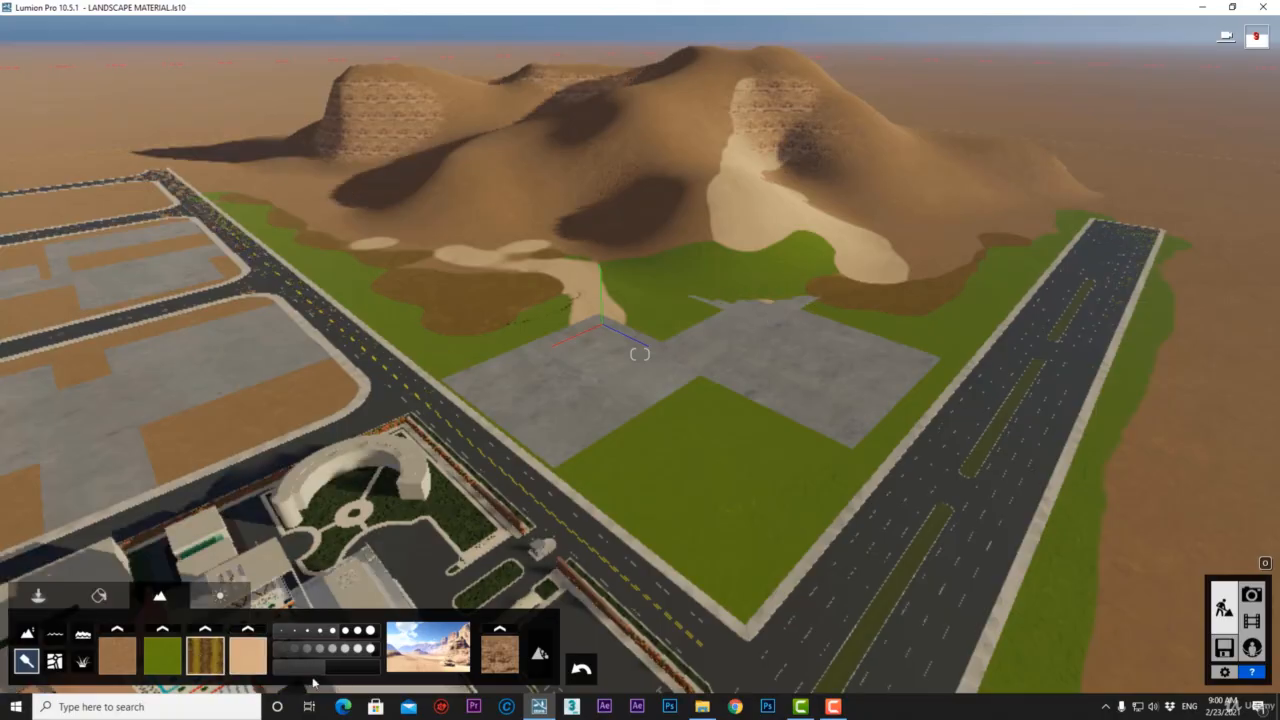
Try the crop-field and snow presets, then settle on the red desert preset.
left_click(436, 648)
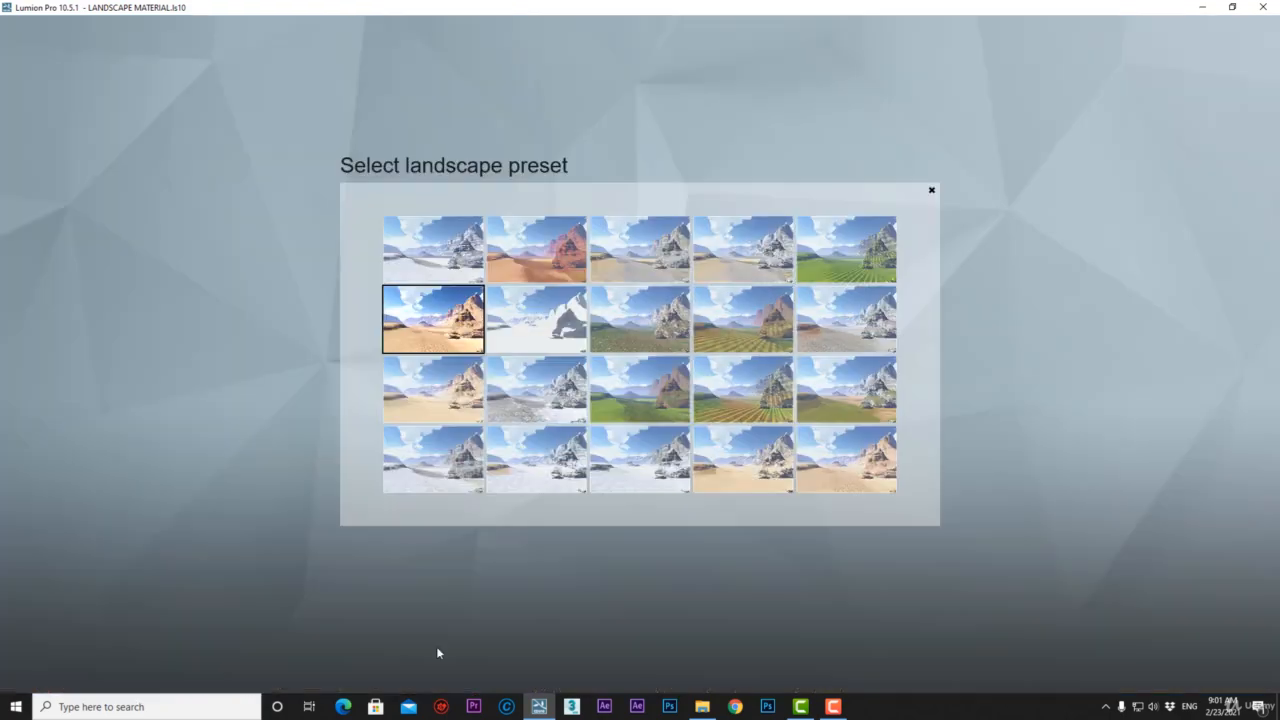
left_click(752, 333)
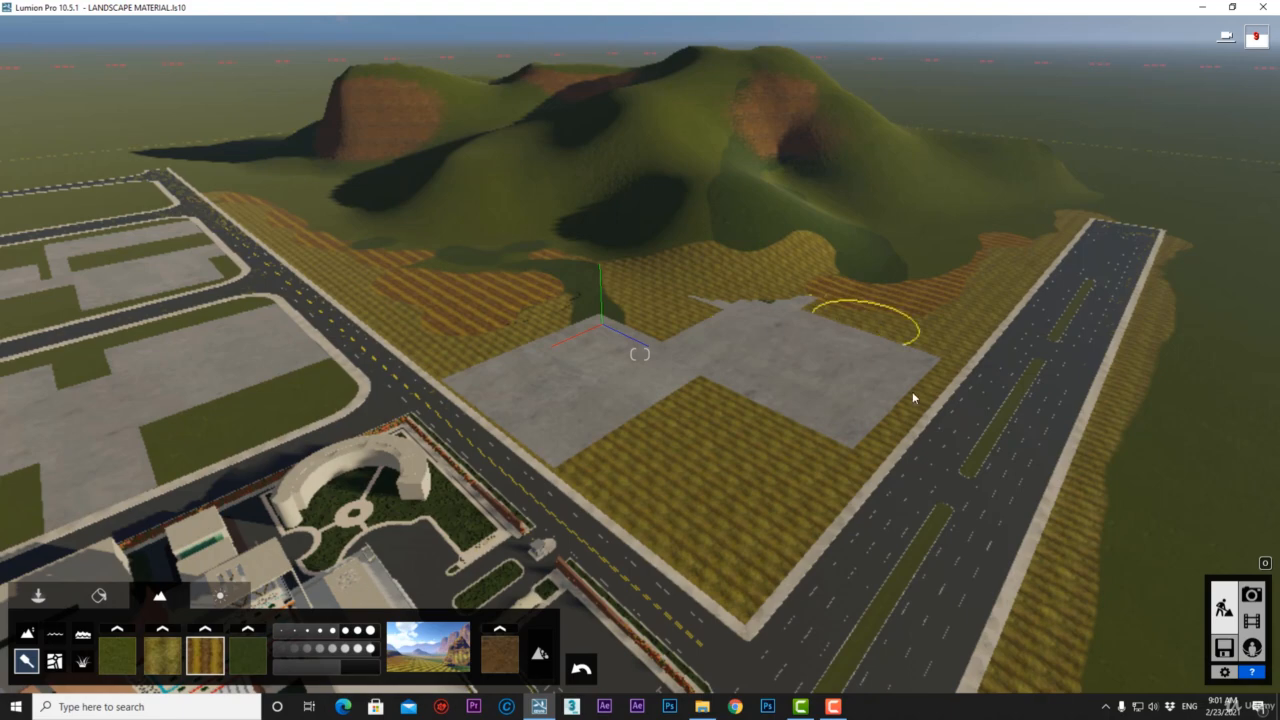
left_click(412, 669)
left_click(638, 463)
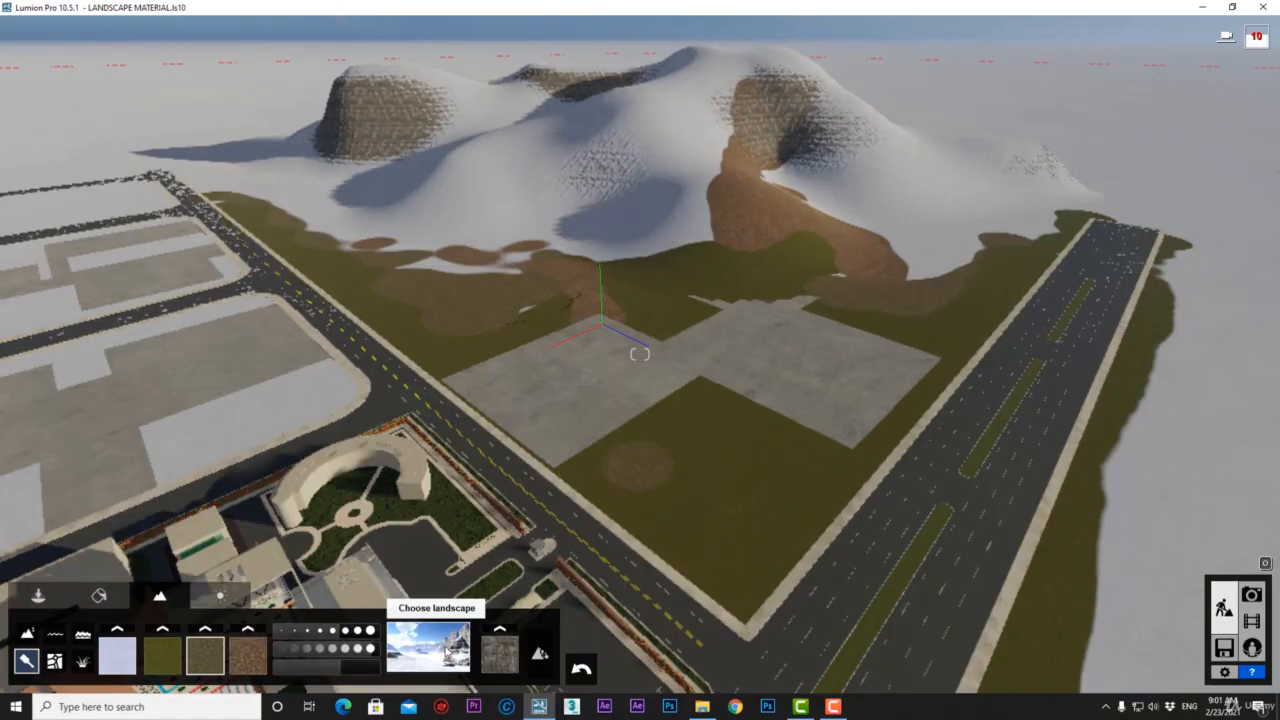
left_click(428, 655)
left_click(551, 257)
right_click_drag(555, 324, 610, 325)
Give the concrete site pad the Landscape material and paint grass over the lower terrain.
left_click(99, 596)
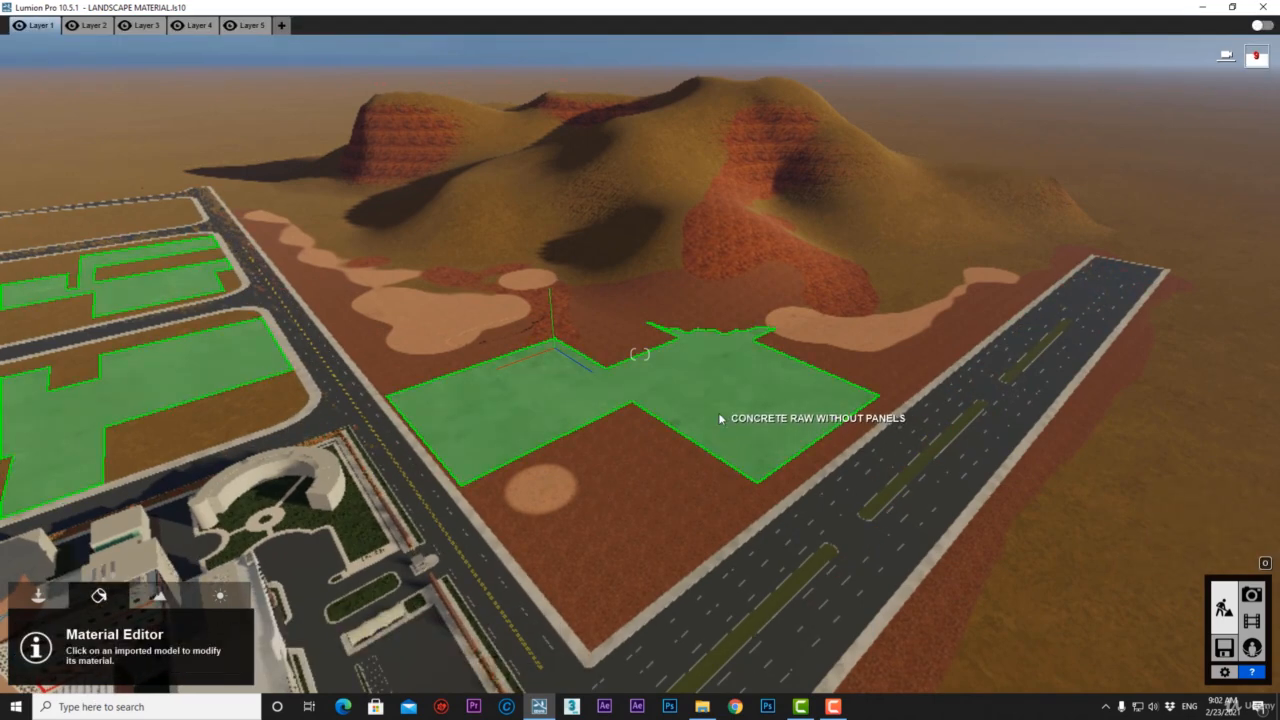
left_click(719, 416)
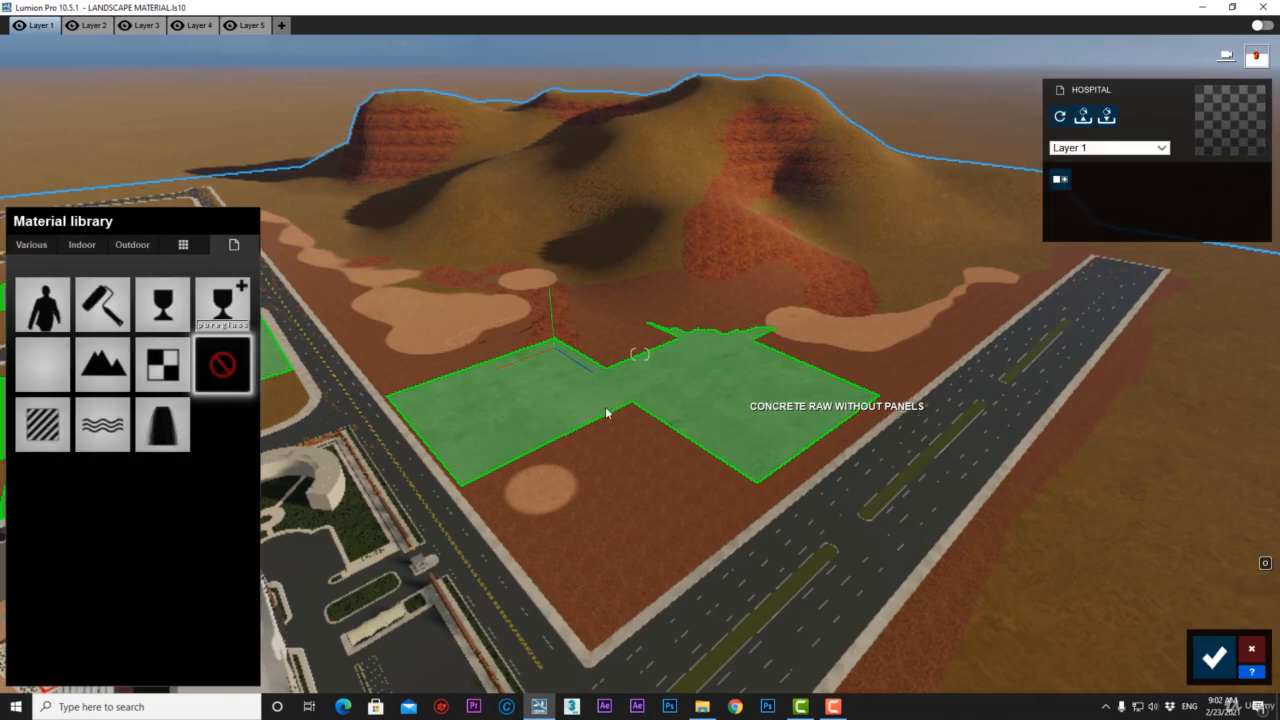
left_click(107, 368)
left_click(1214, 657)
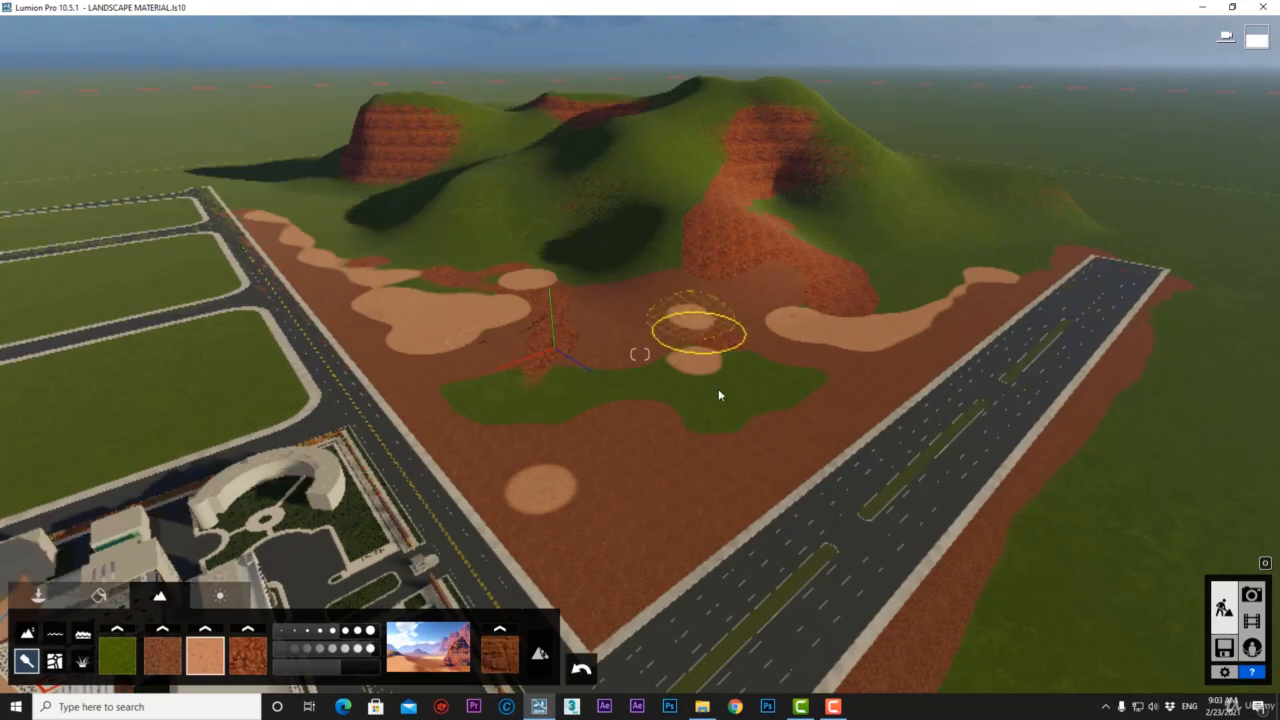
mouse_move(711, 509)
left_mouse_down()
mouse_move(574, 580)
mouse_move(454, 462)
mouse_move(457, 480)
mouse_move(447, 472)
left_mouse_up()
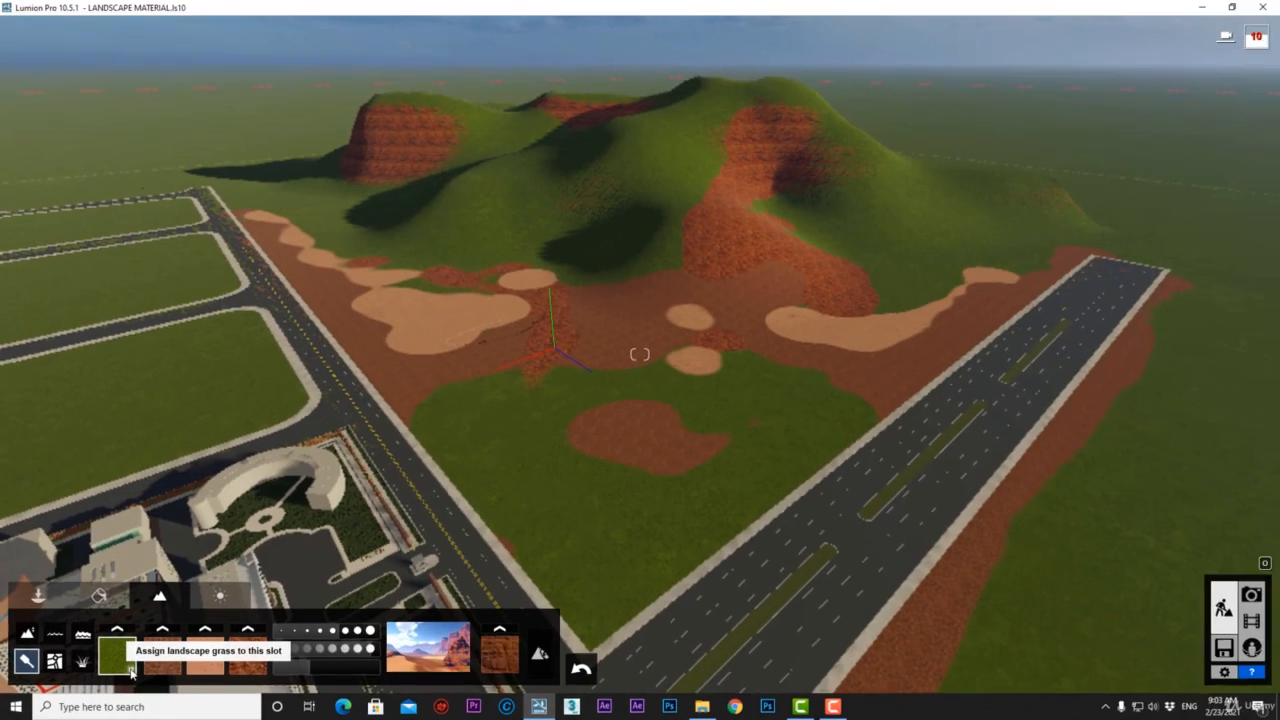
right_click(612, 528)
right_click(612, 528)
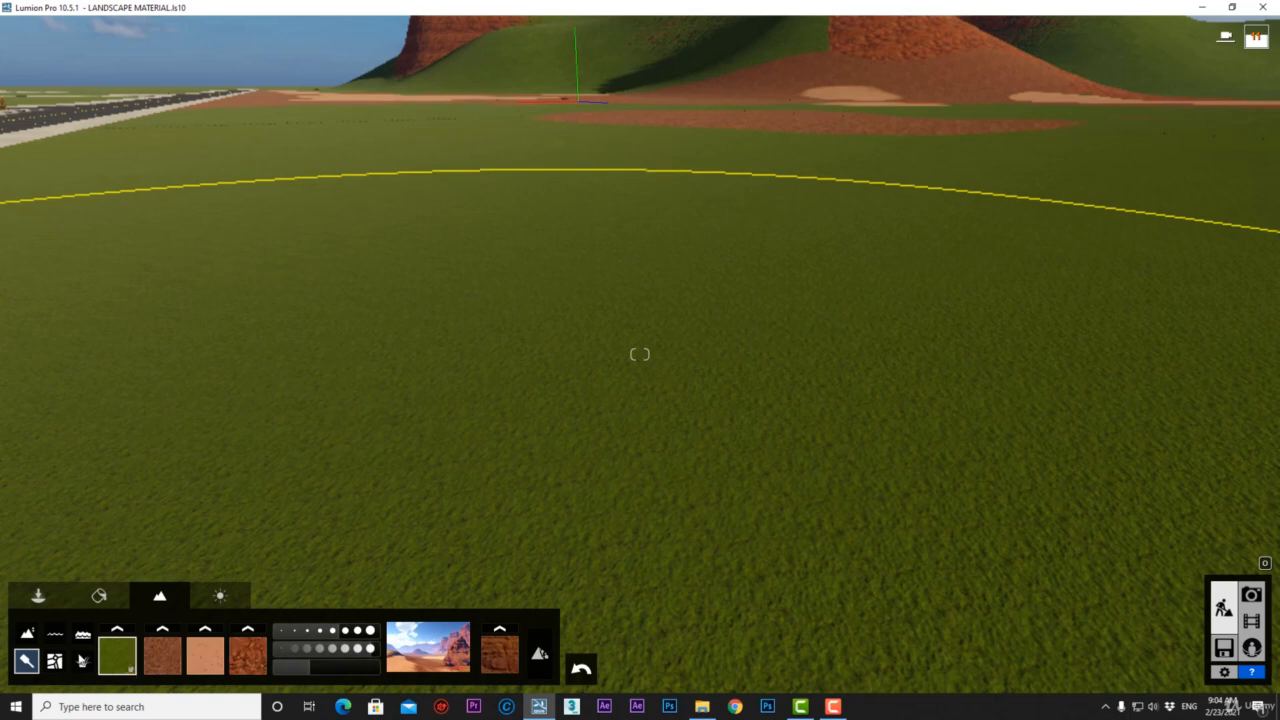
Turn on landscape grass, enlarge the grass size and raise grass height to 4.0.
left_click(83, 662)
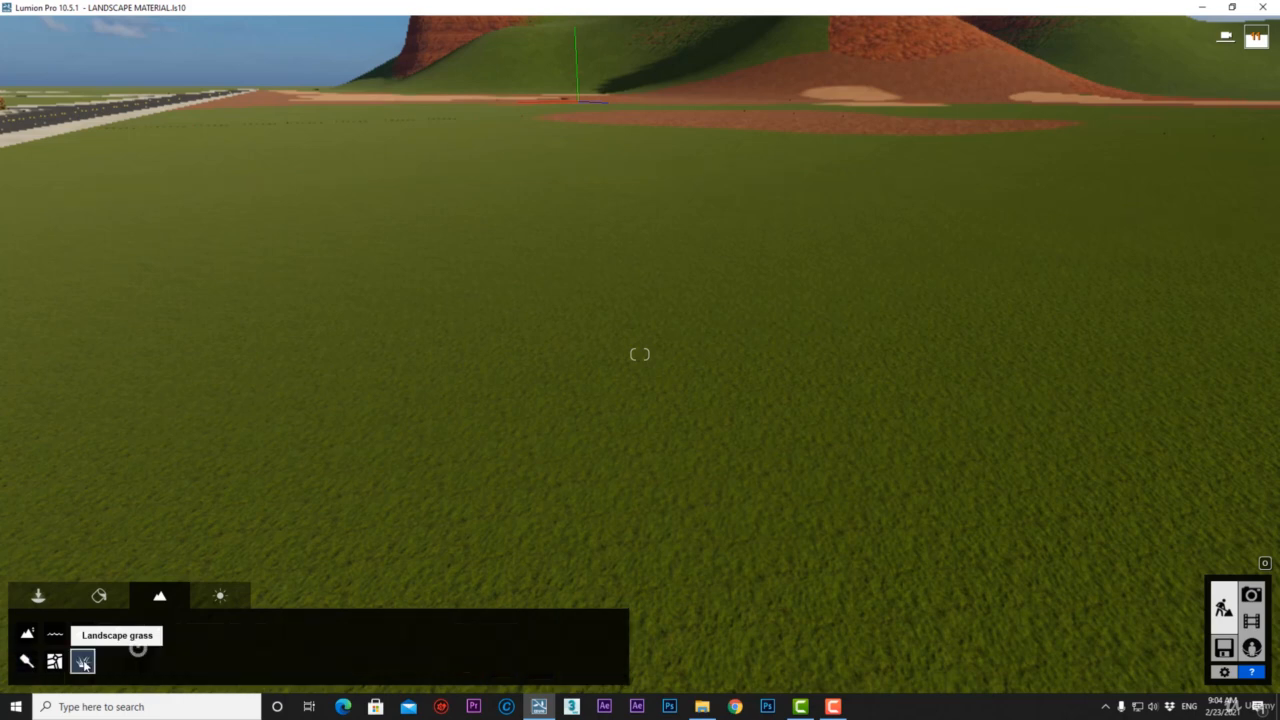
left_click(137, 649)
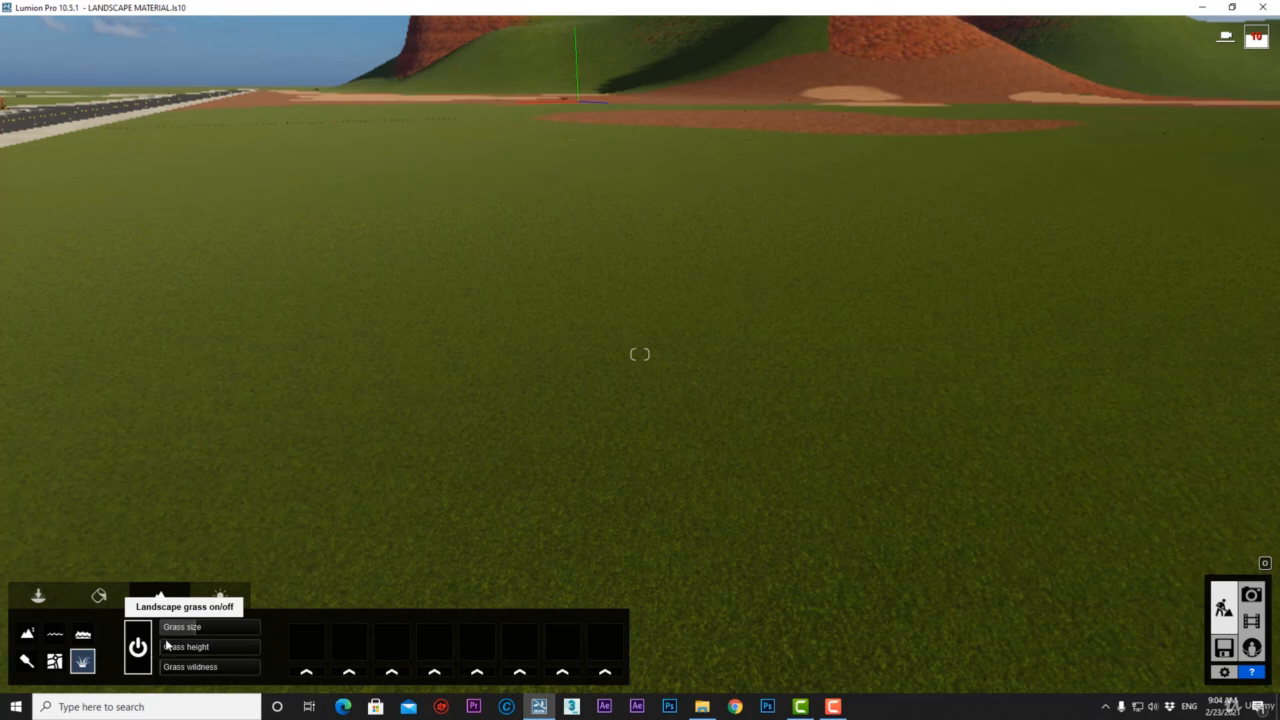
left_click_drag(208, 628, 238, 632)
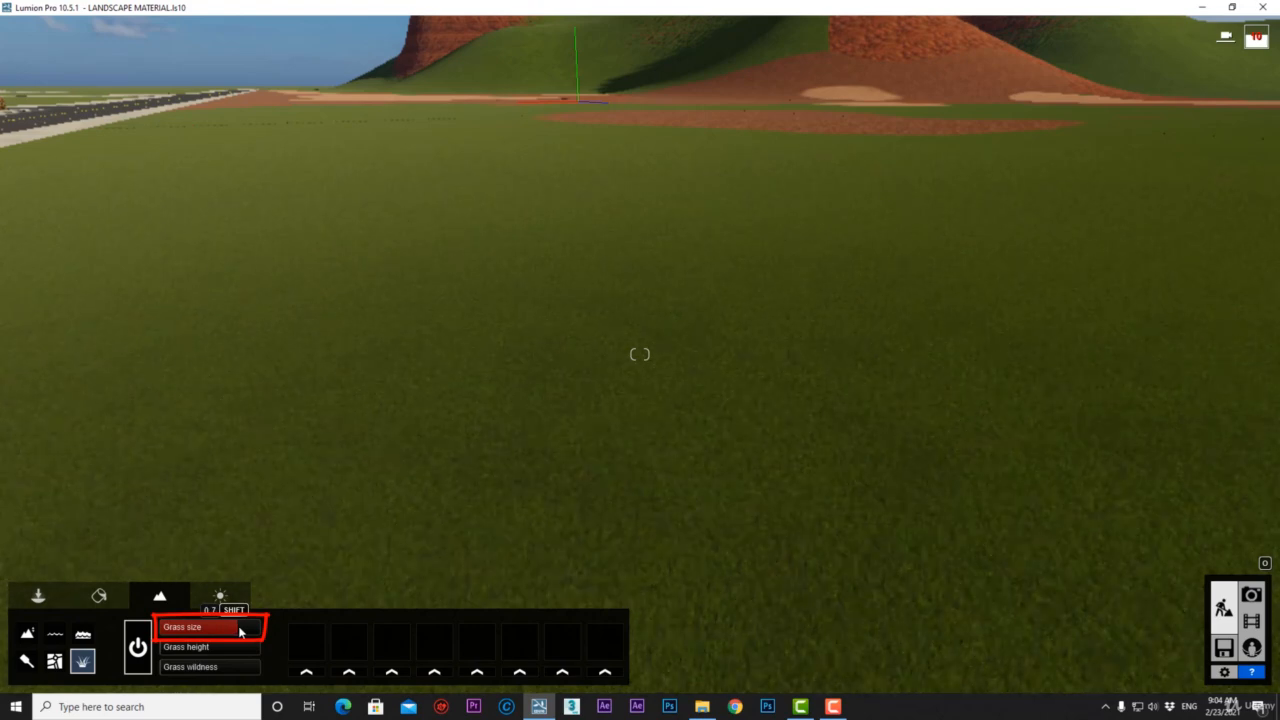
left_click_drag(213, 651, 174, 673)
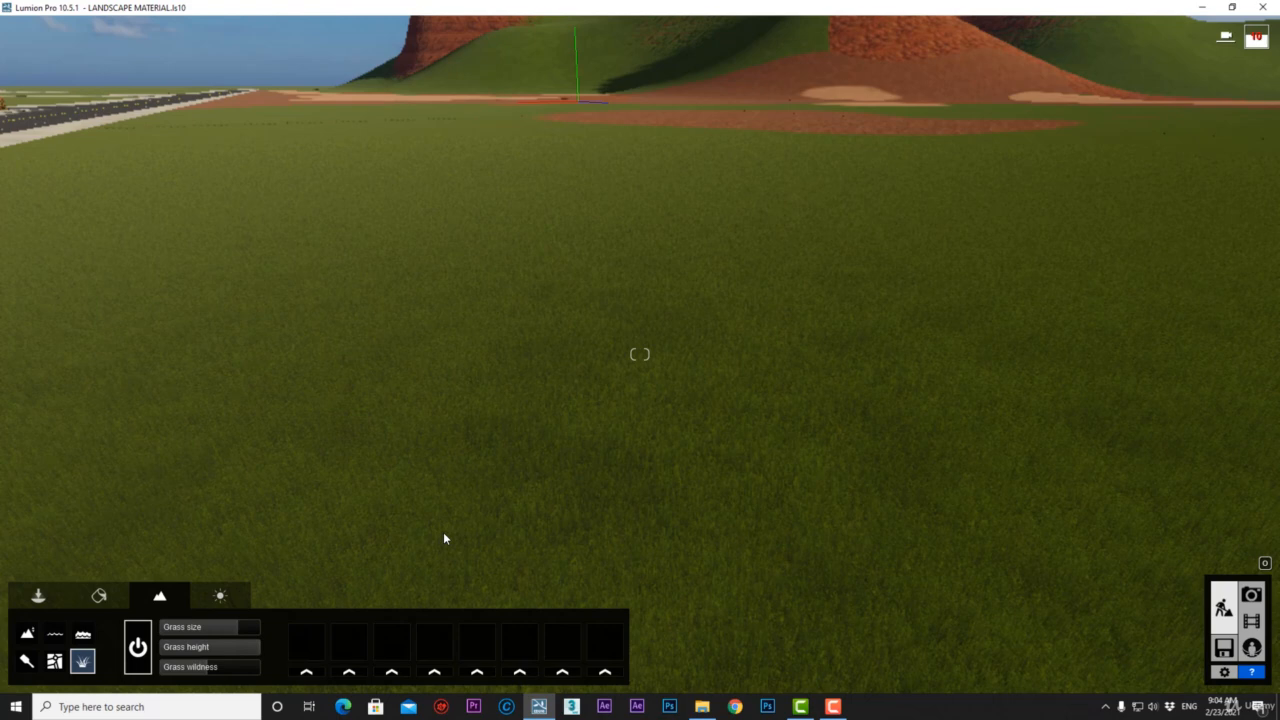
key("e")
left_click(25, 664)
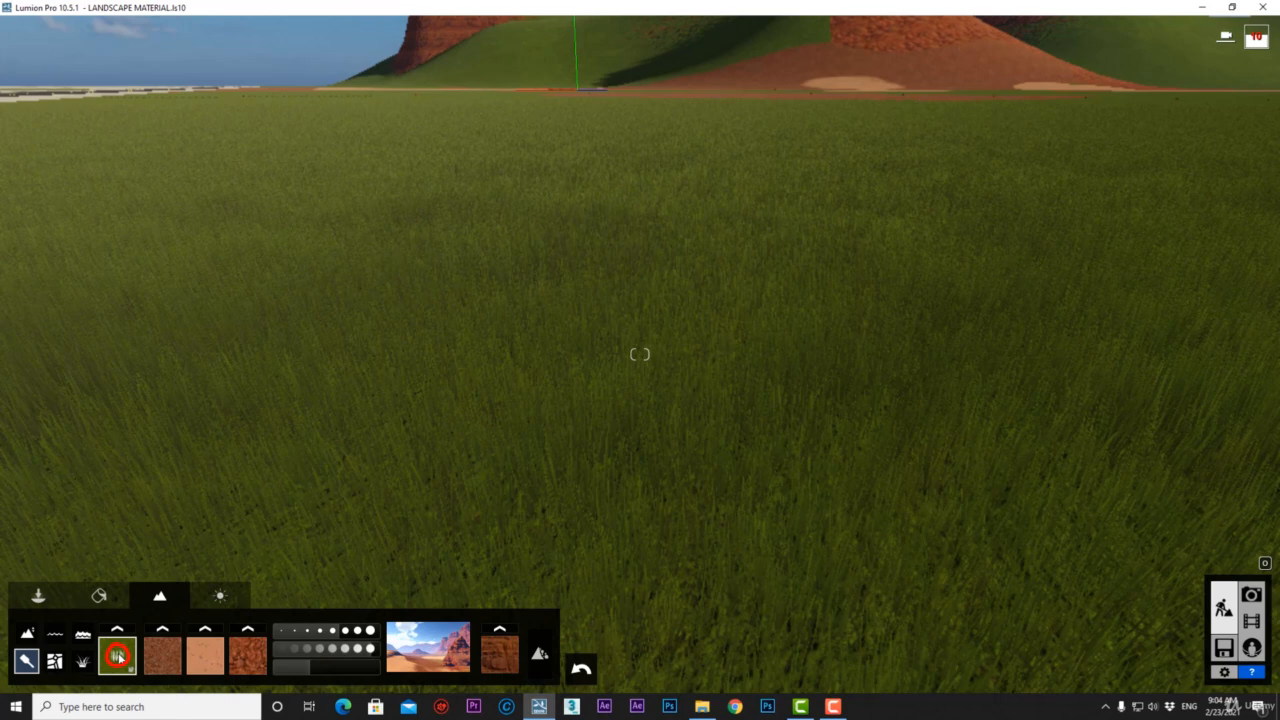
left_click(175, 673)
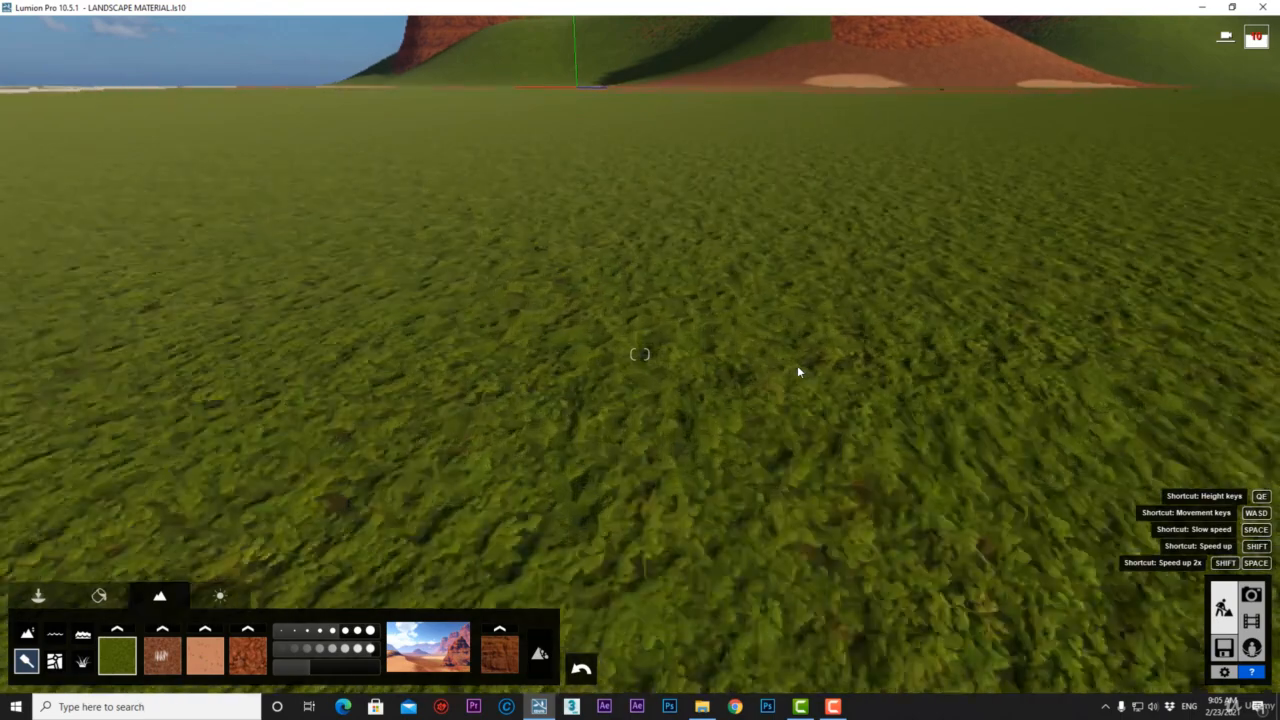
key("q")
key("w")
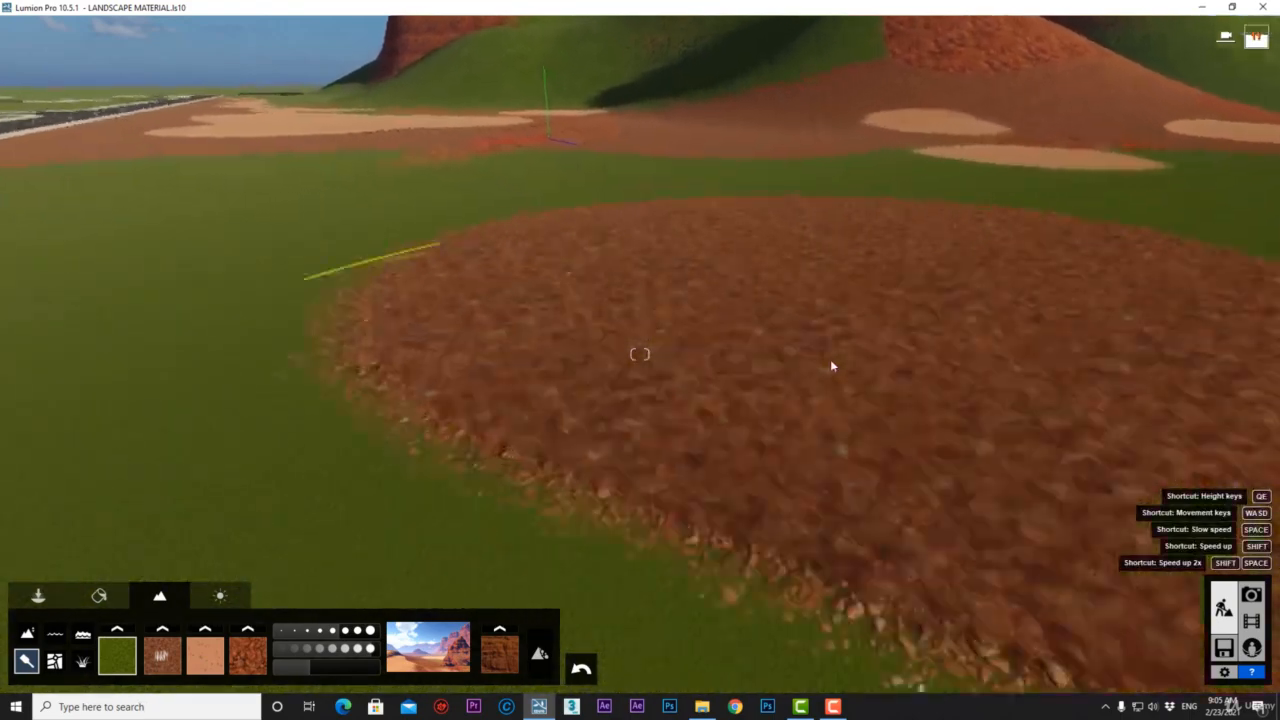
key("w")
key("s")
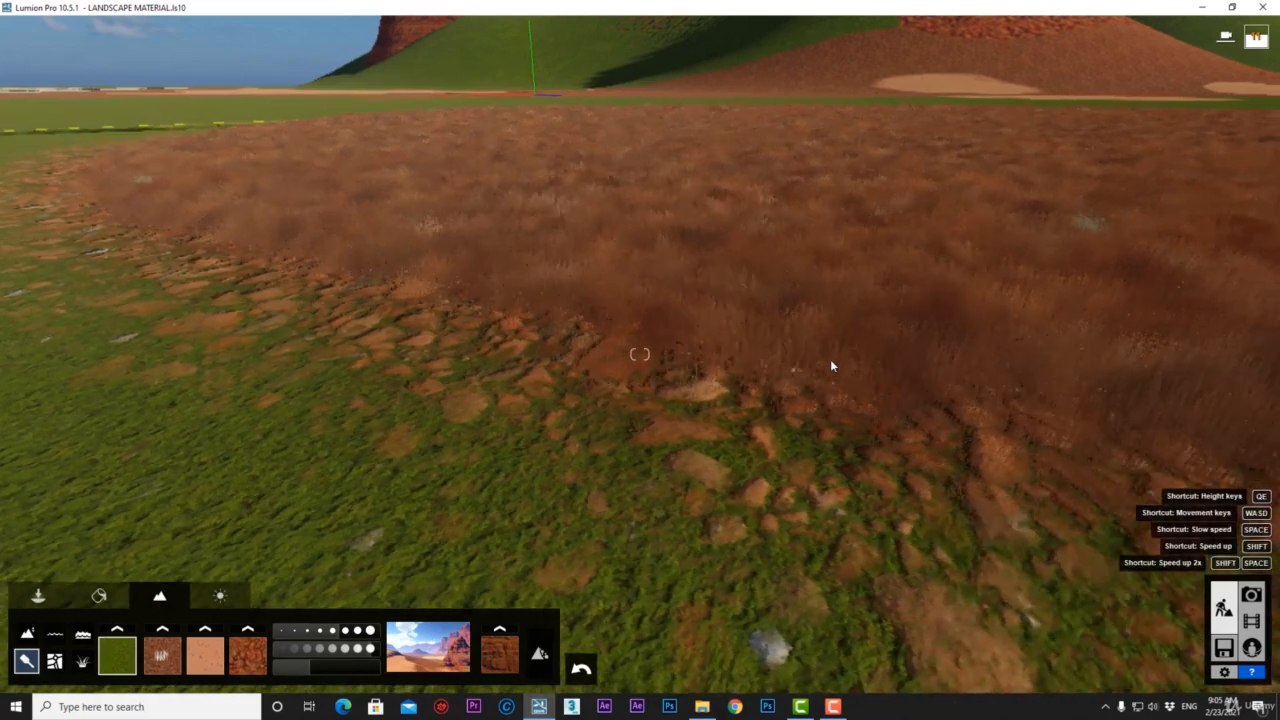
key("w")
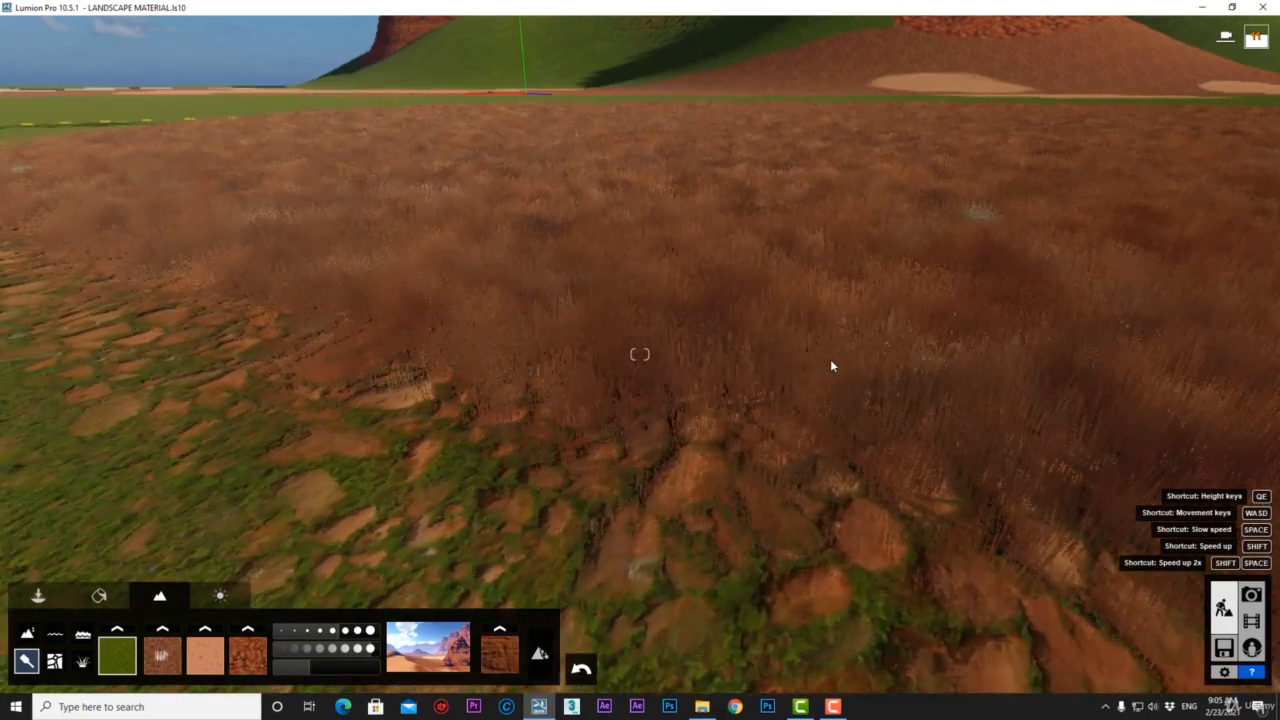
key("w")
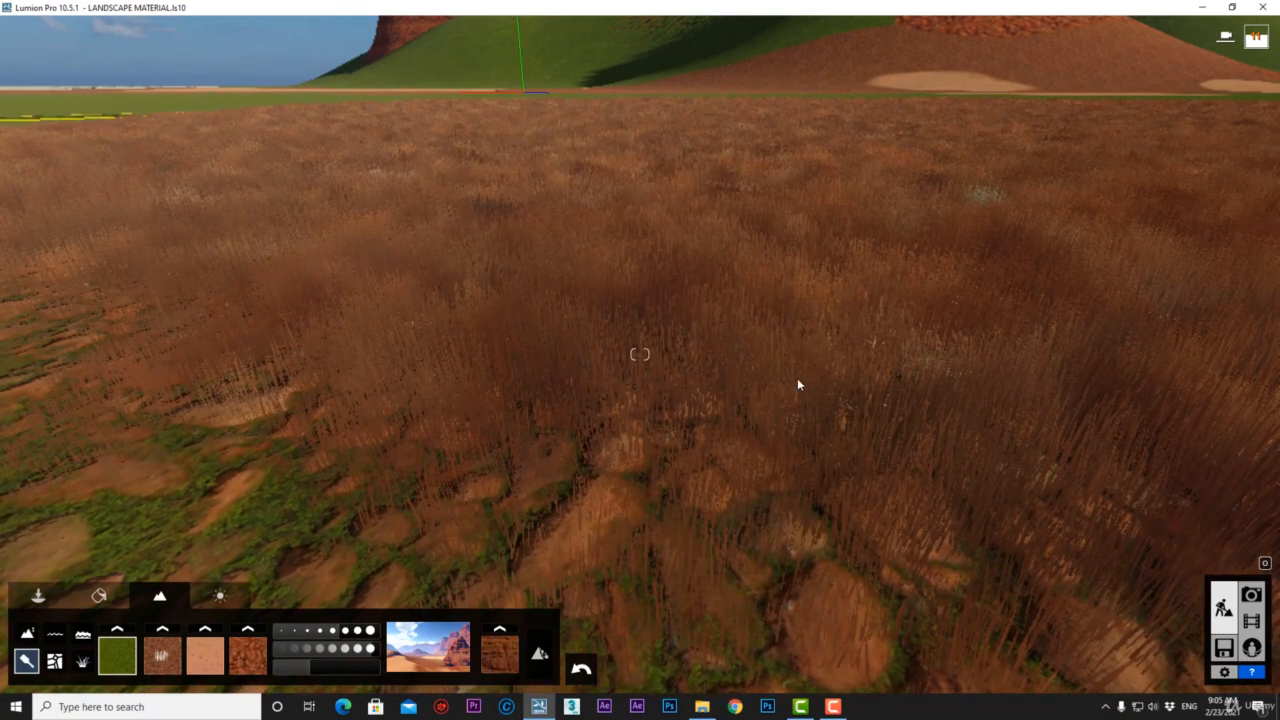
left_click(217, 668)
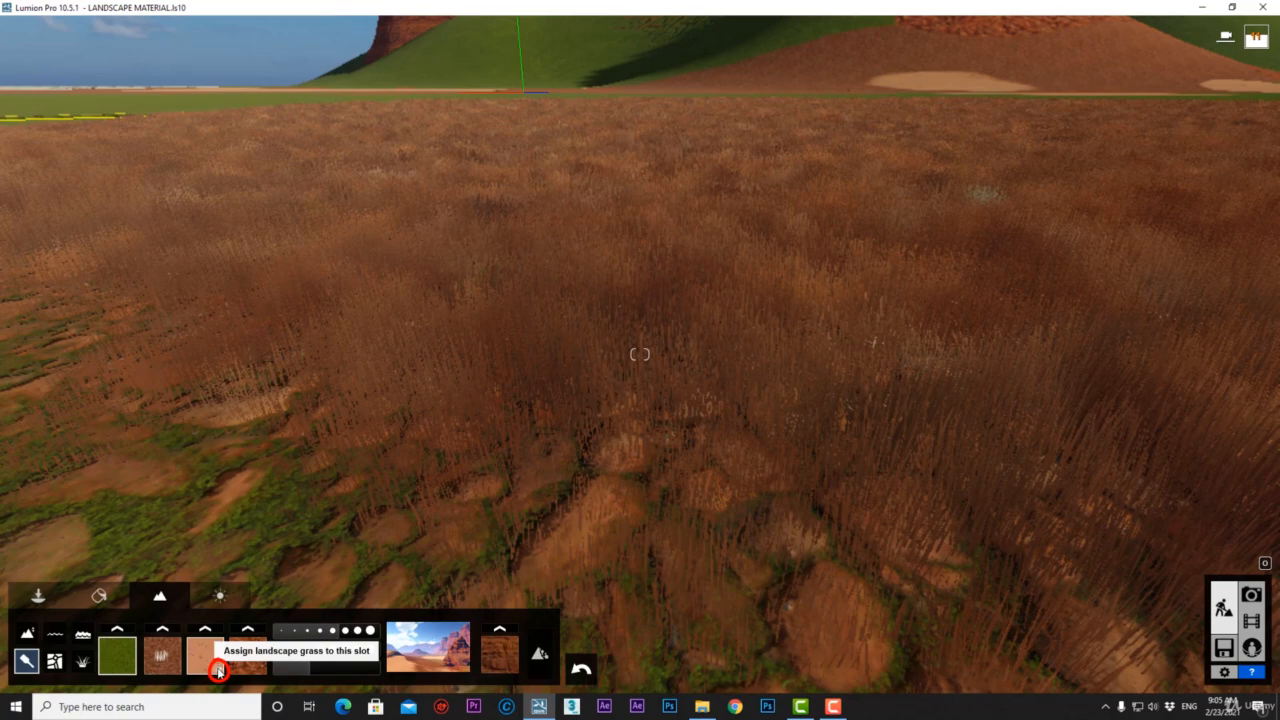
left_click(218, 670)
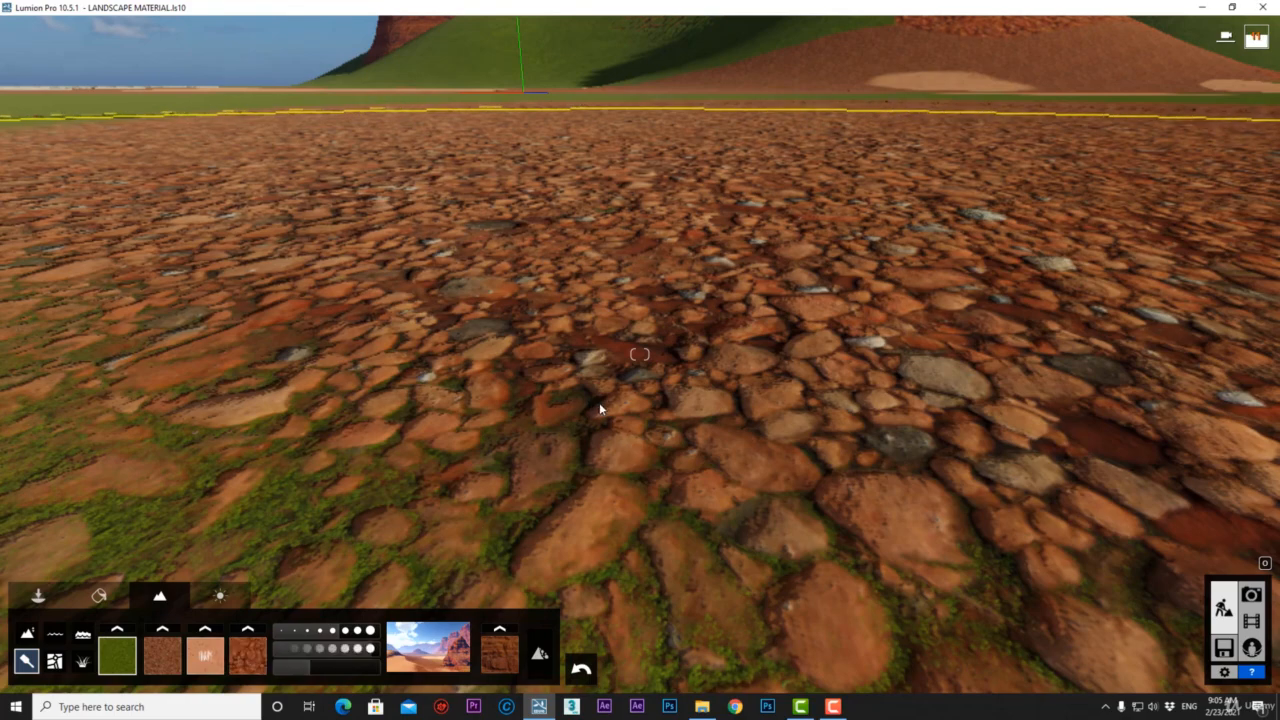
key("w")
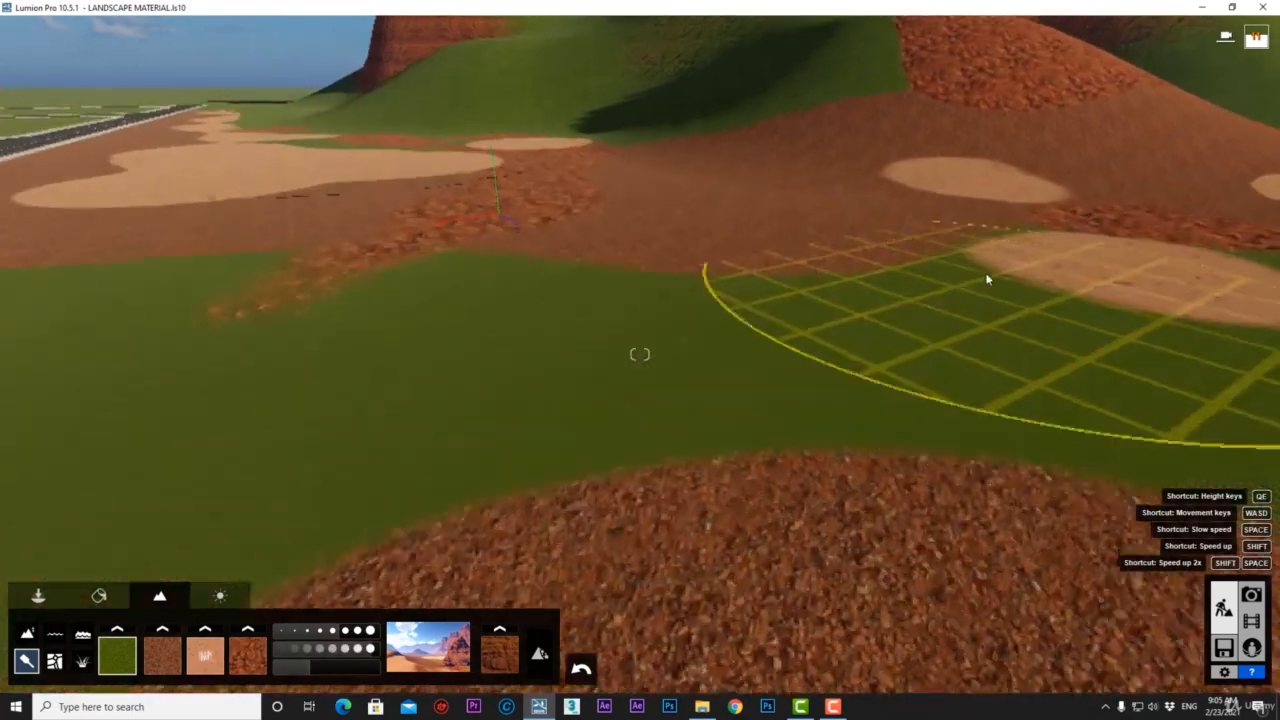
mouse_move(986, 277)
right_mouse_down()
mouse_move(1152, 421)
mouse_move(894, 428)
right_mouse_up()
key("d")
key("w")
key("w")
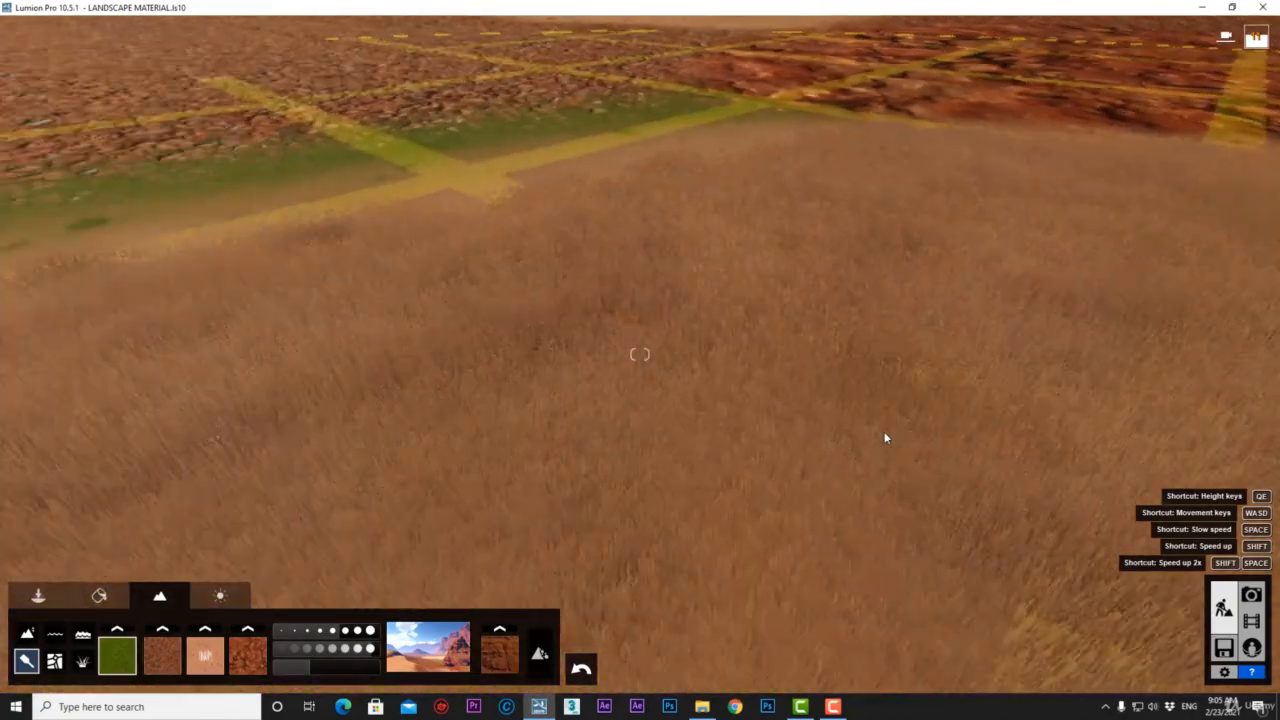
key("s")
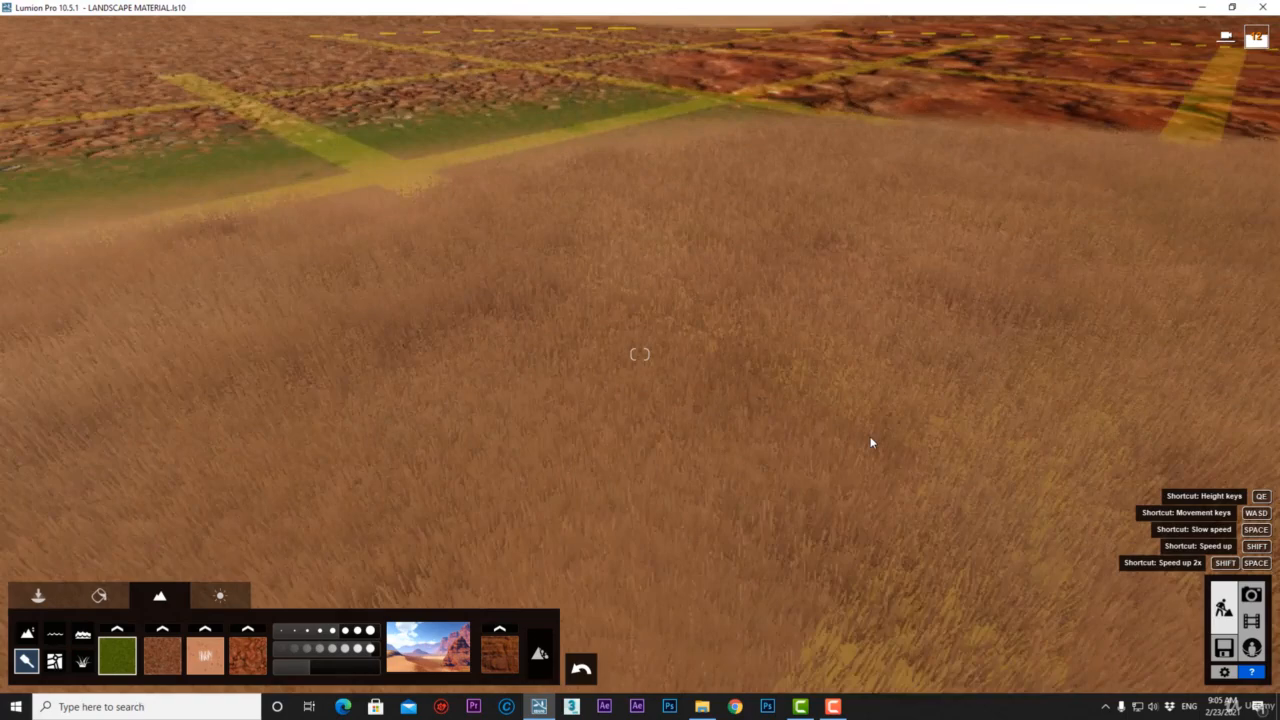
key("s")
right_click_drag(871, 443, 871, 390)
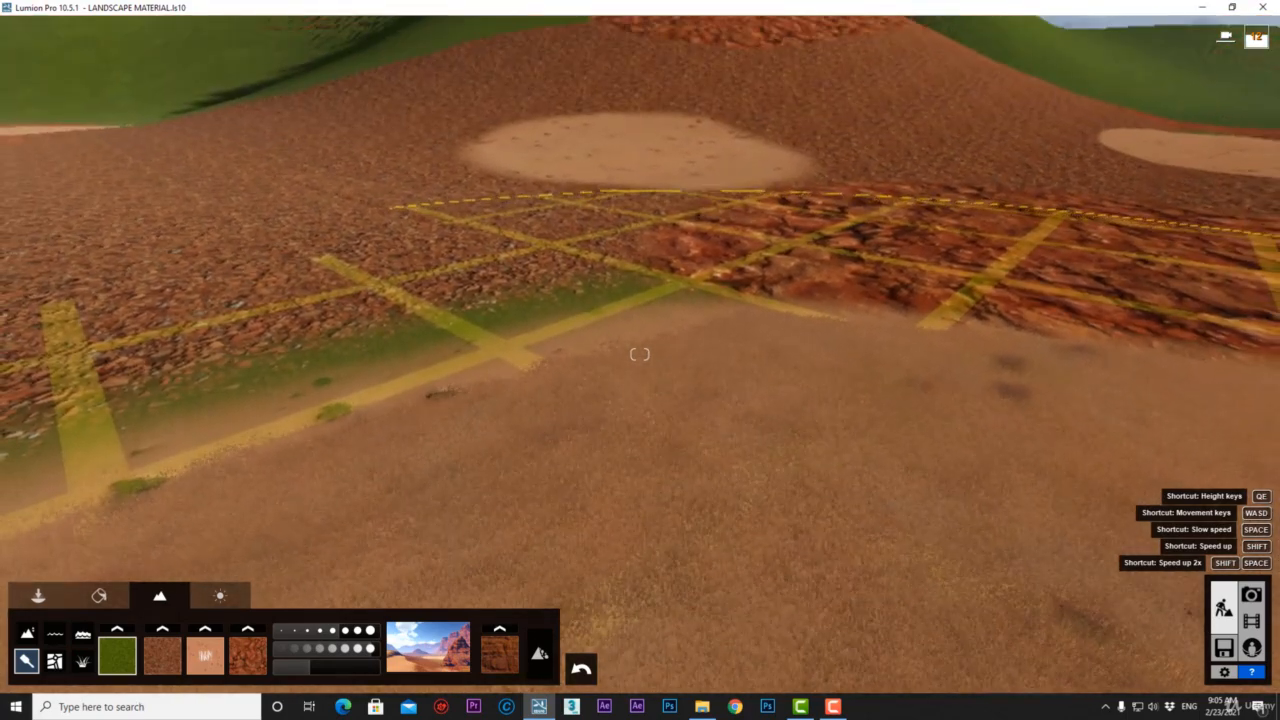
Toggle landscape grass off and back on, leaving it switched on.
left_click(82, 661)
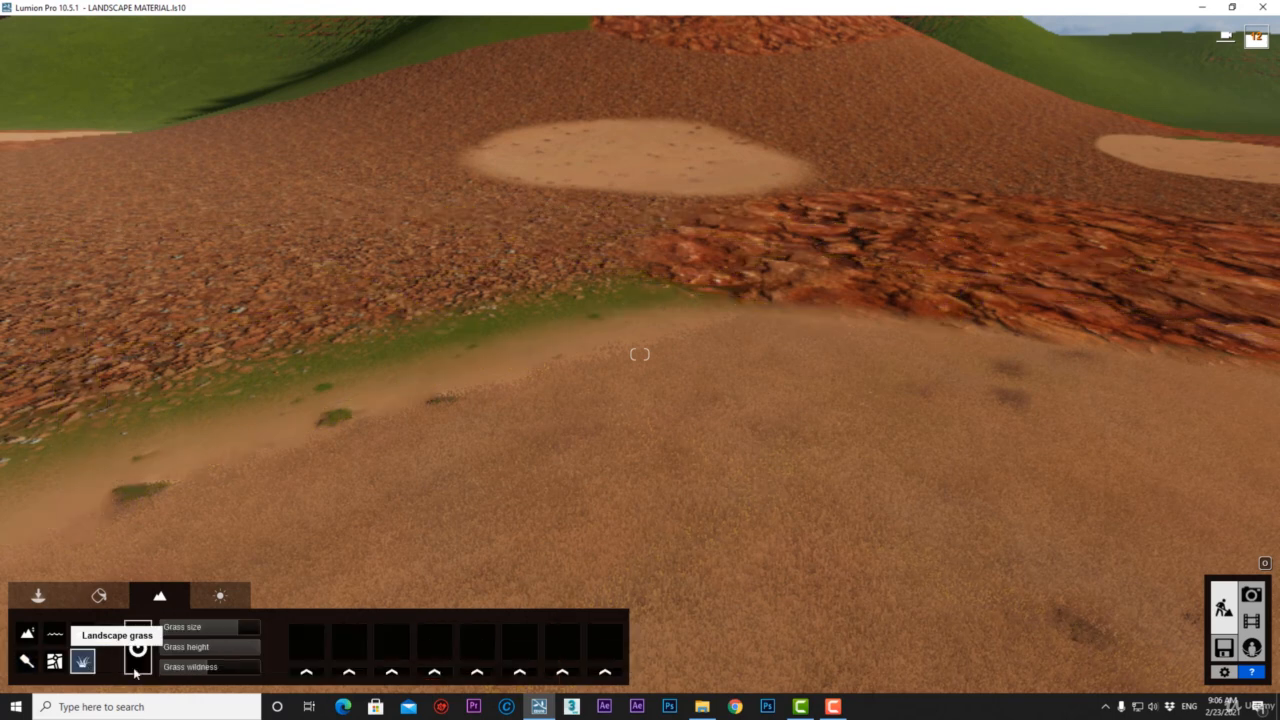
left_click(138, 648)
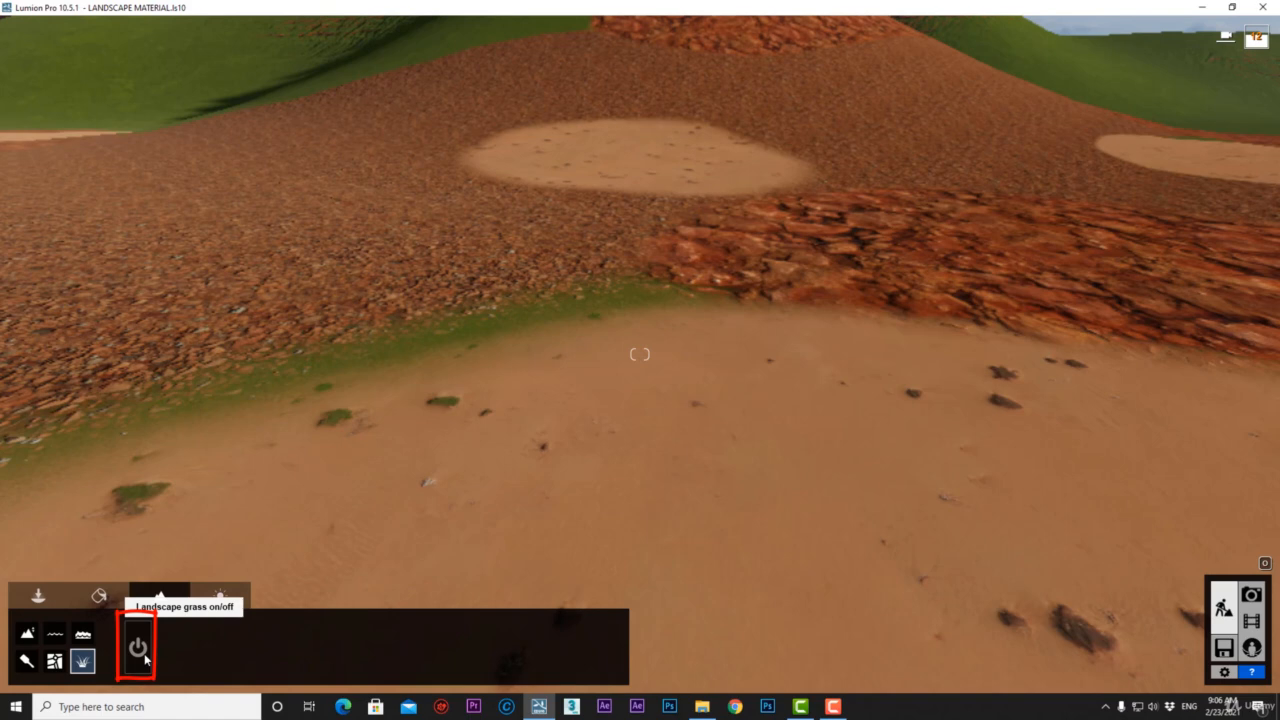
left_click(144, 653)
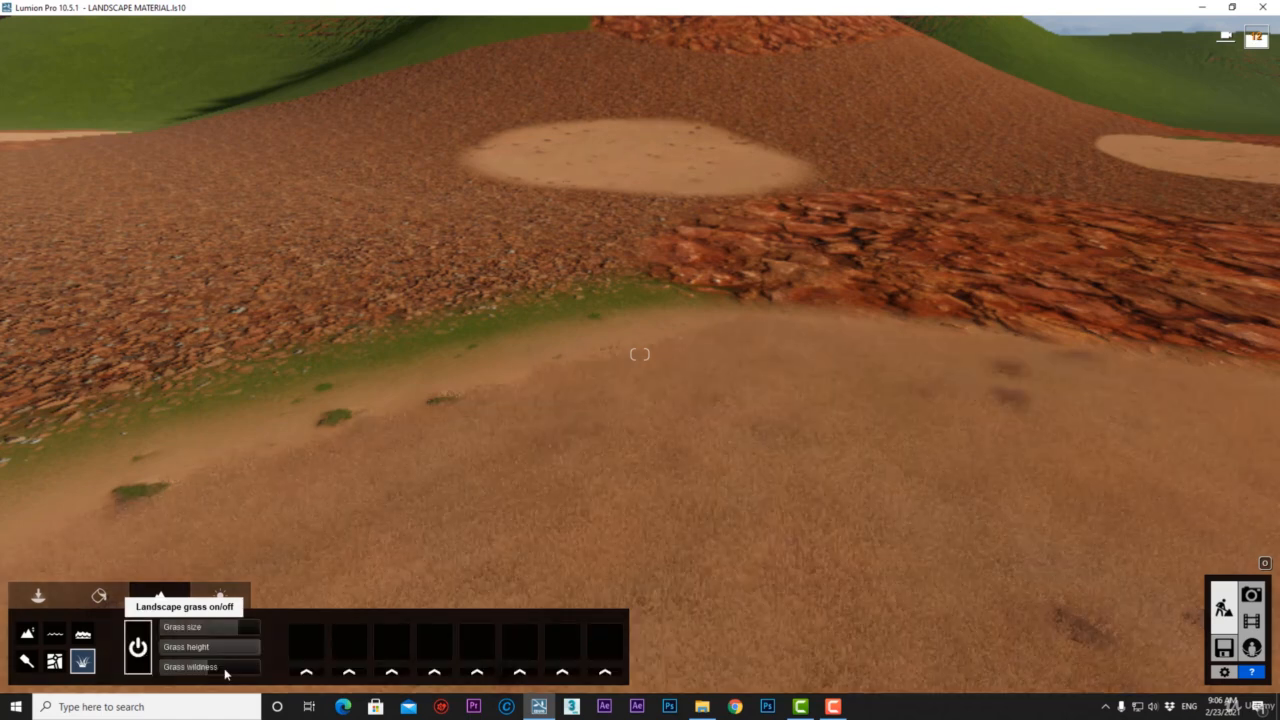
Make Stone grey 6 the first grass object and drop grass size and height to minimum.
left_click(306, 673)
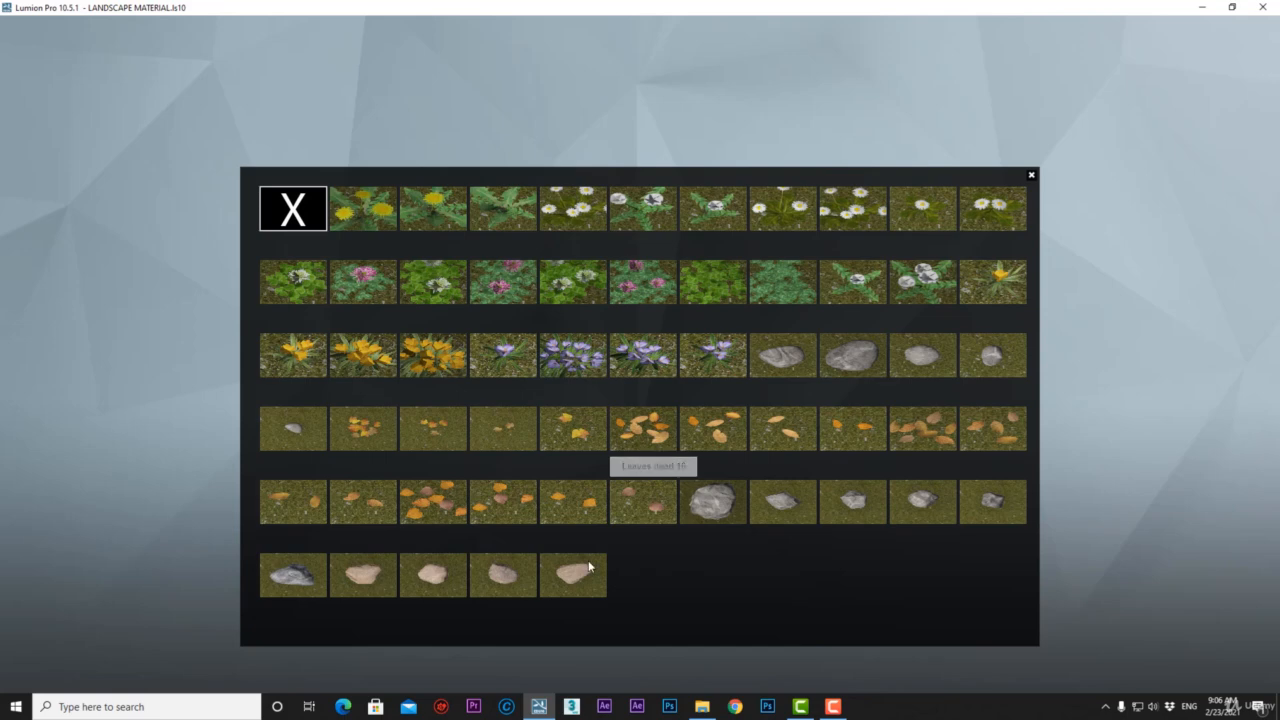
left_click(732, 502)
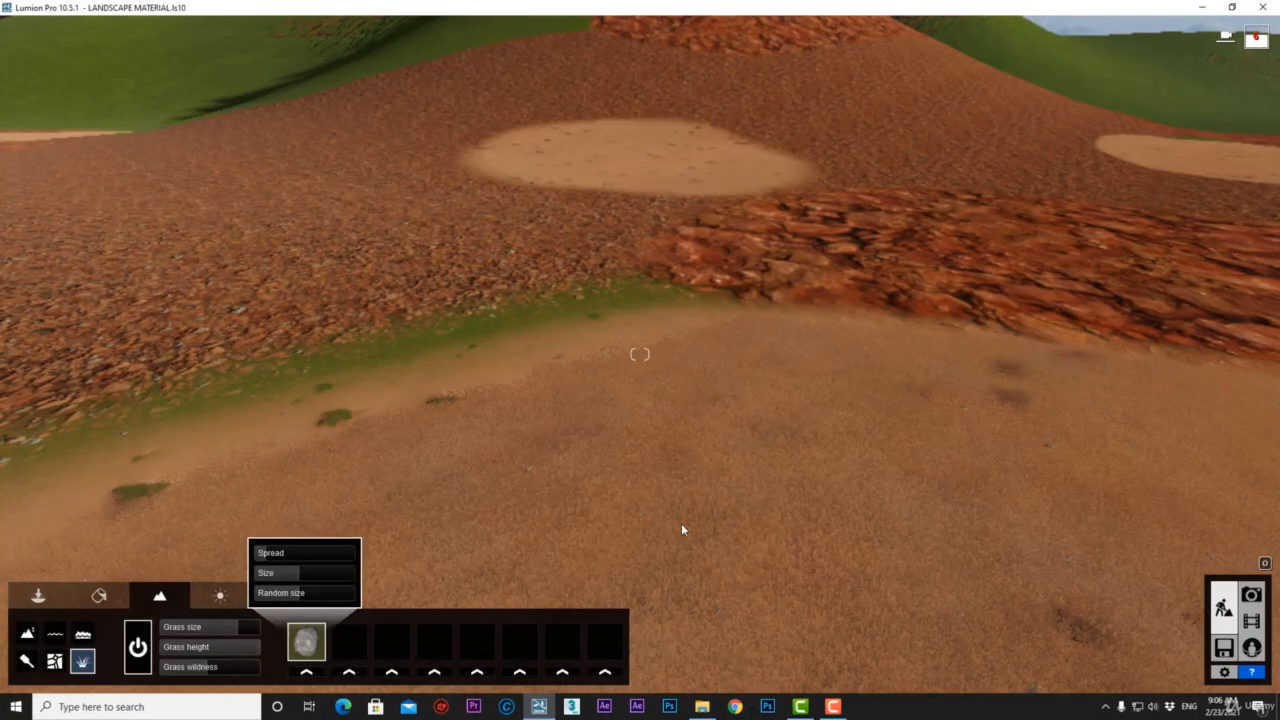
key("w")
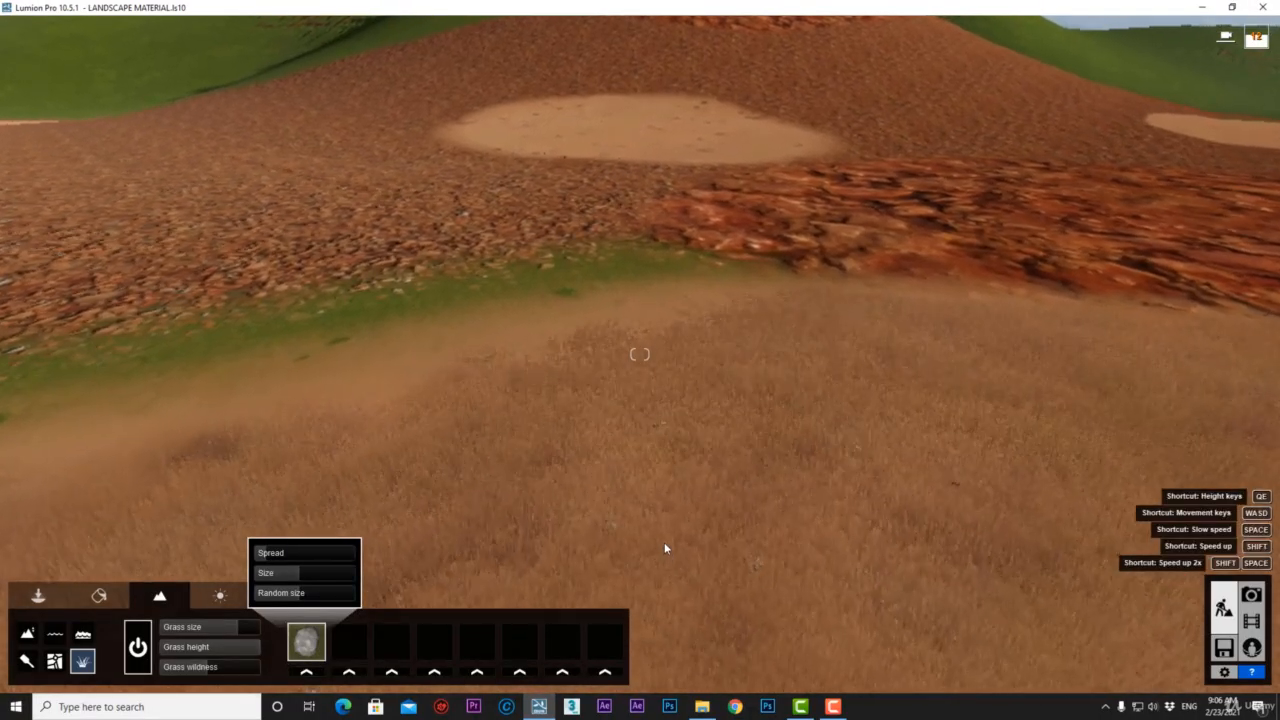
left_click(686, 510)
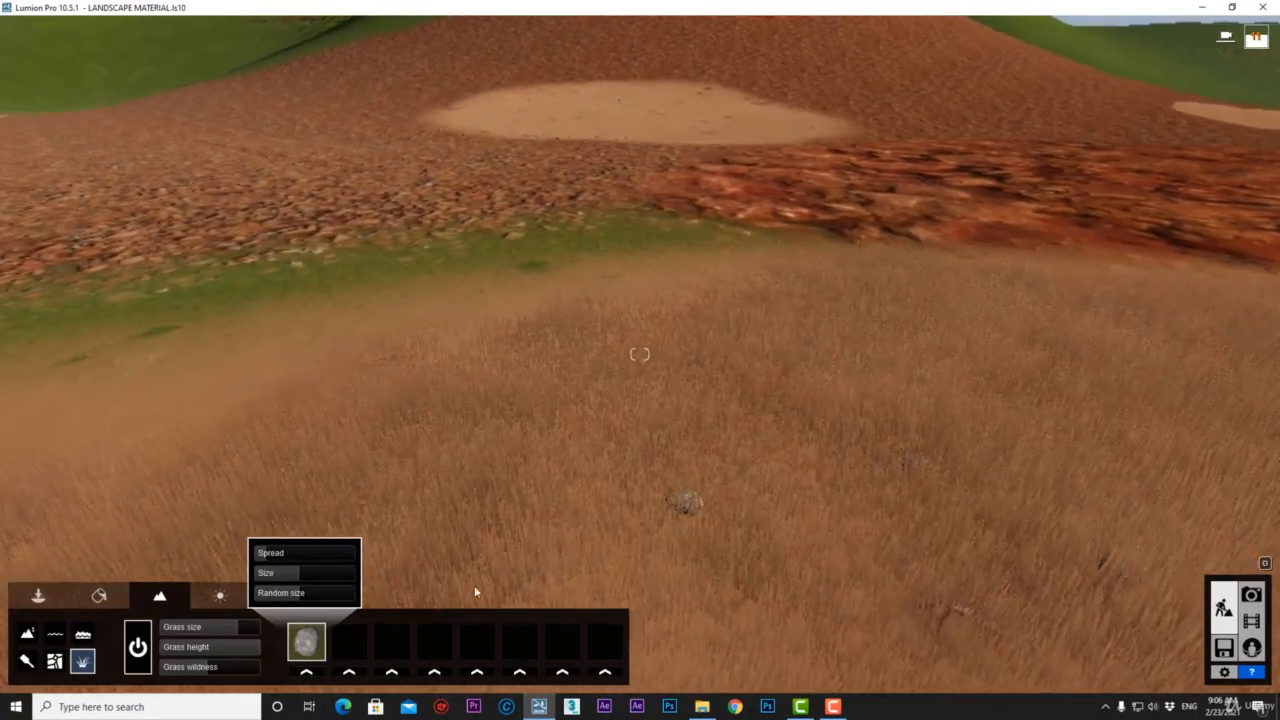
left_click_drag(212, 632, 147, 641)
left_click_drag(254, 649, 149, 649)
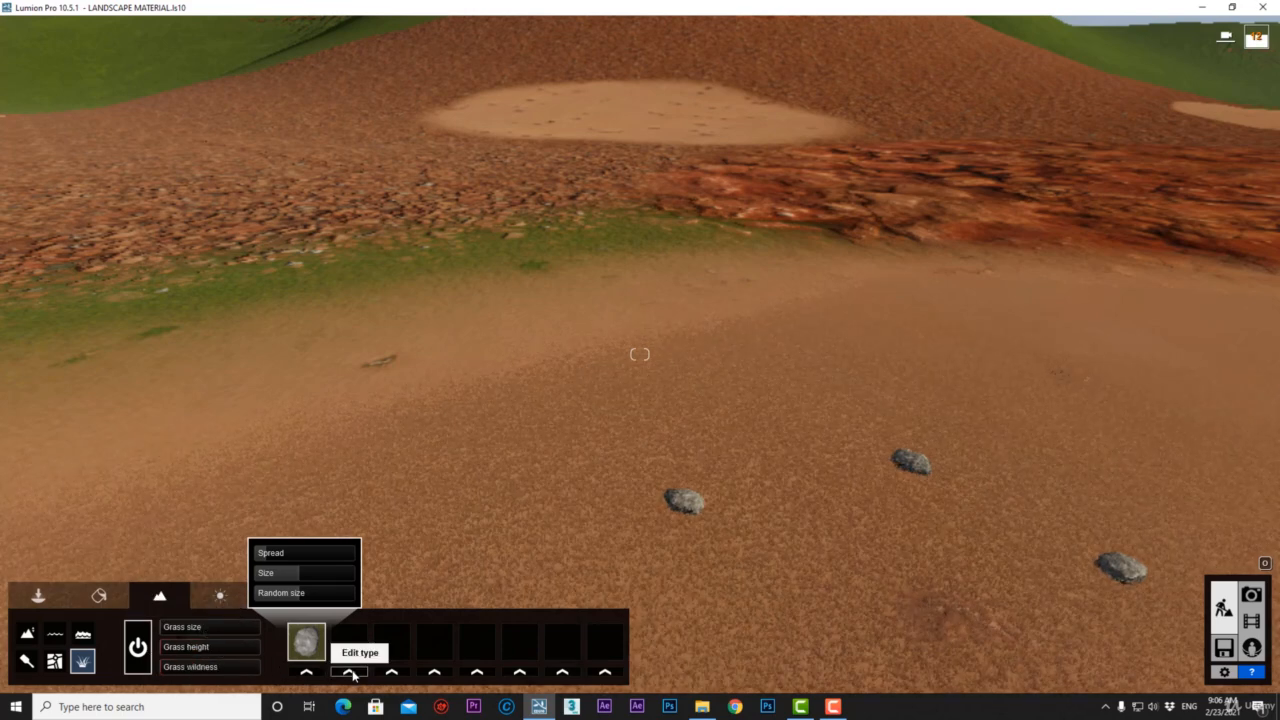
Fill landscape grass slots two to four with dead leaves, a grey rock and Crocus 6.
left_click(349, 672)
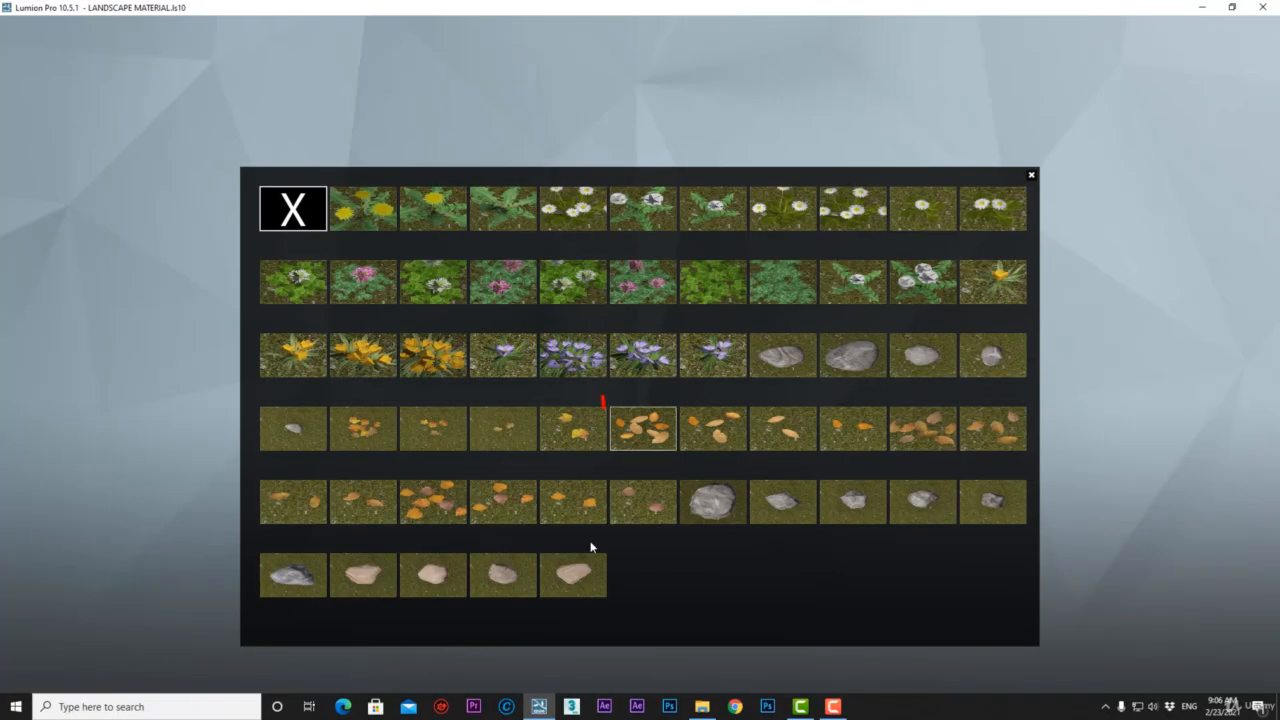
left_click(644, 431)
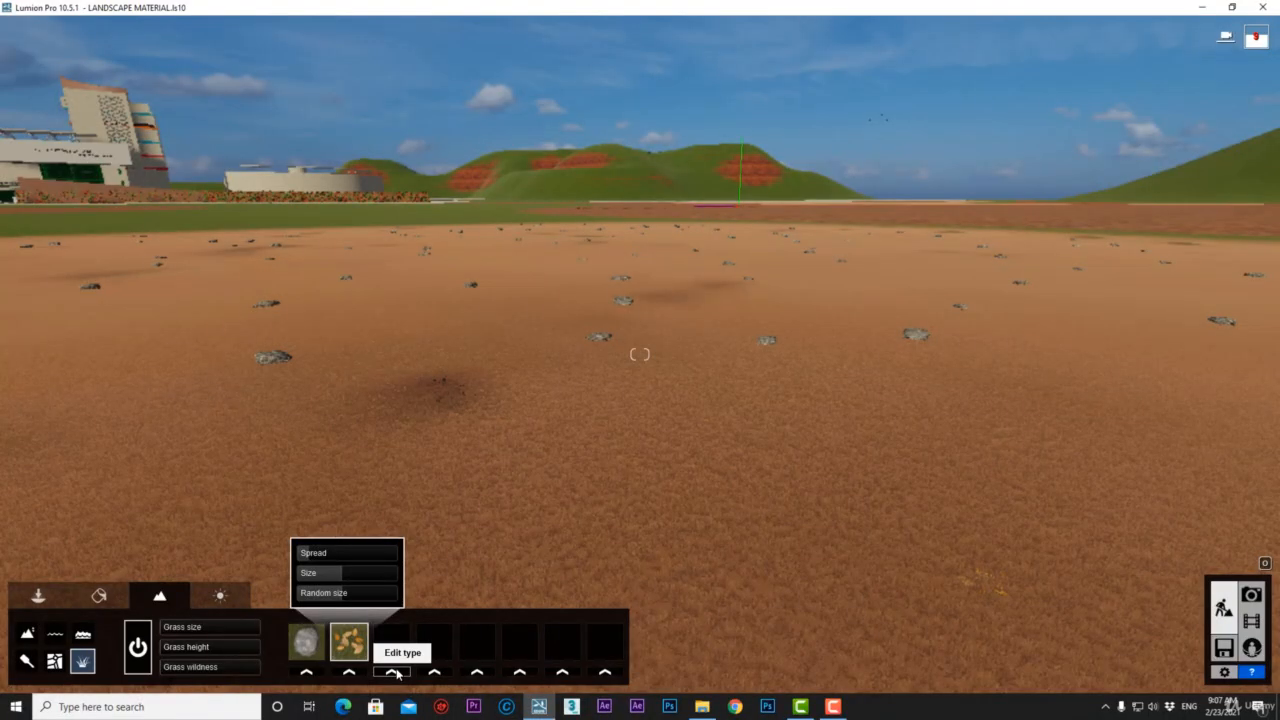
left_click(394, 673)
left_click(849, 356)
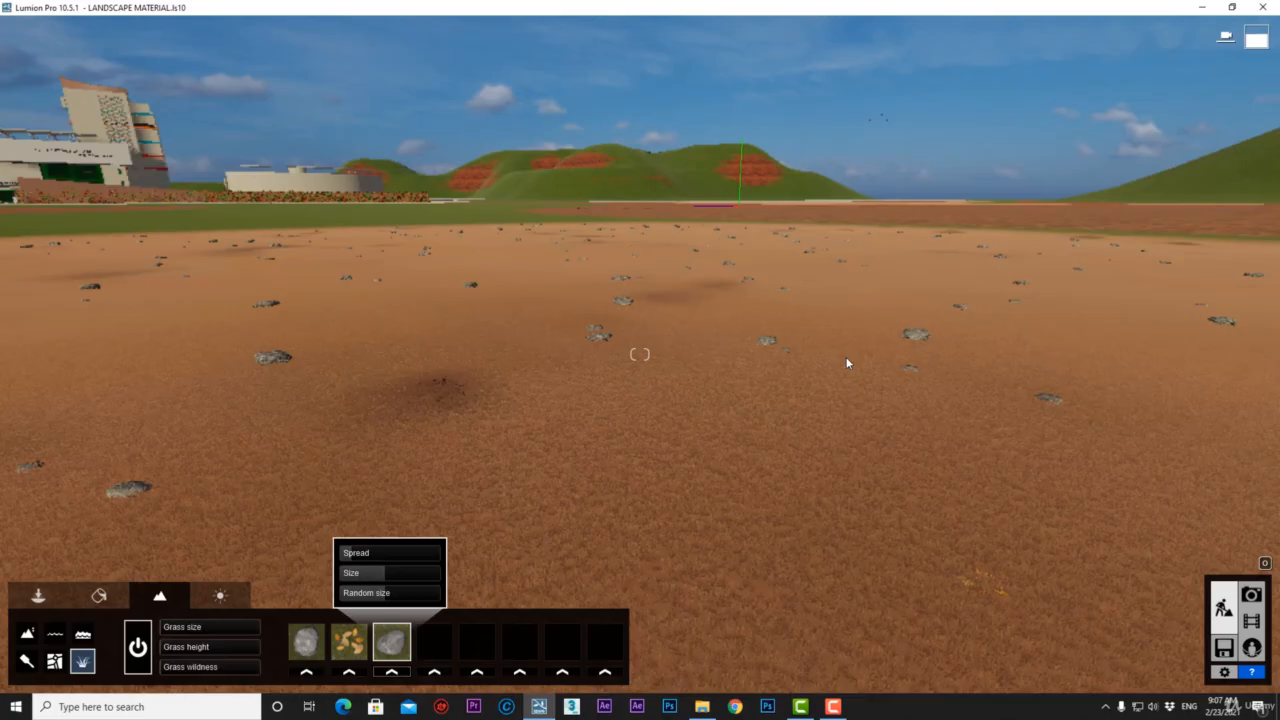
left_click(434, 673)
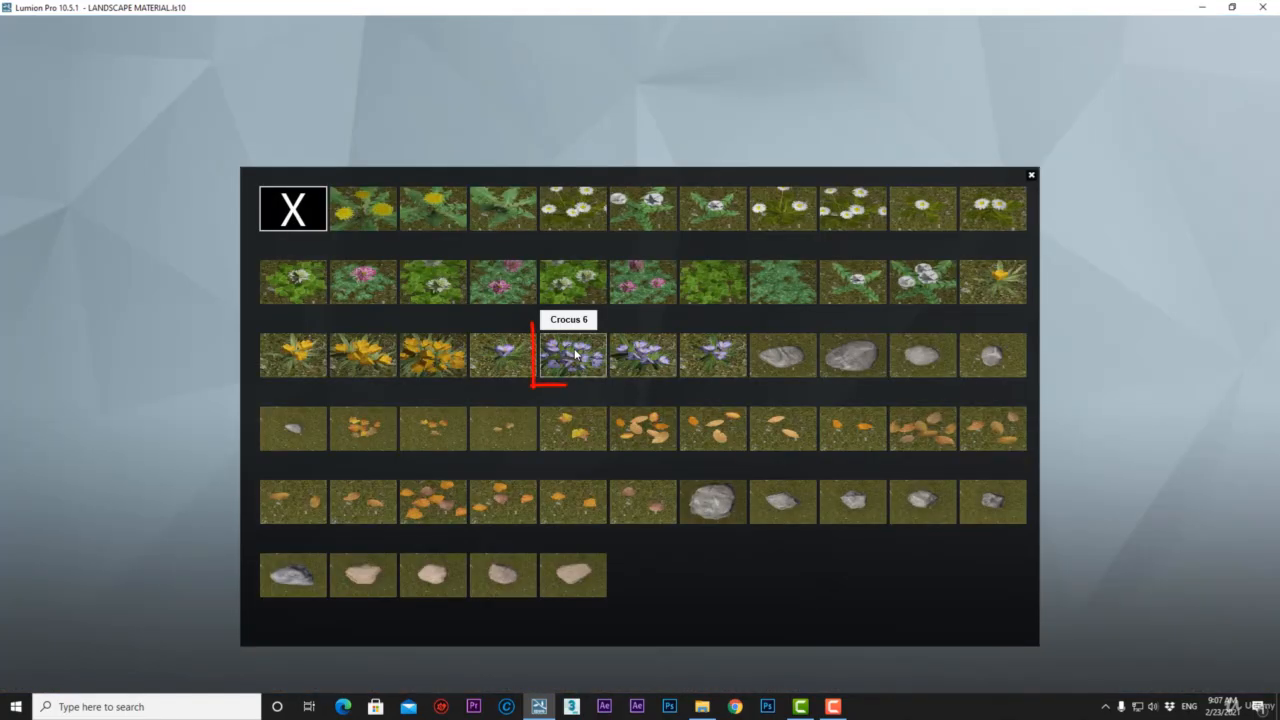
left_click(576, 353)
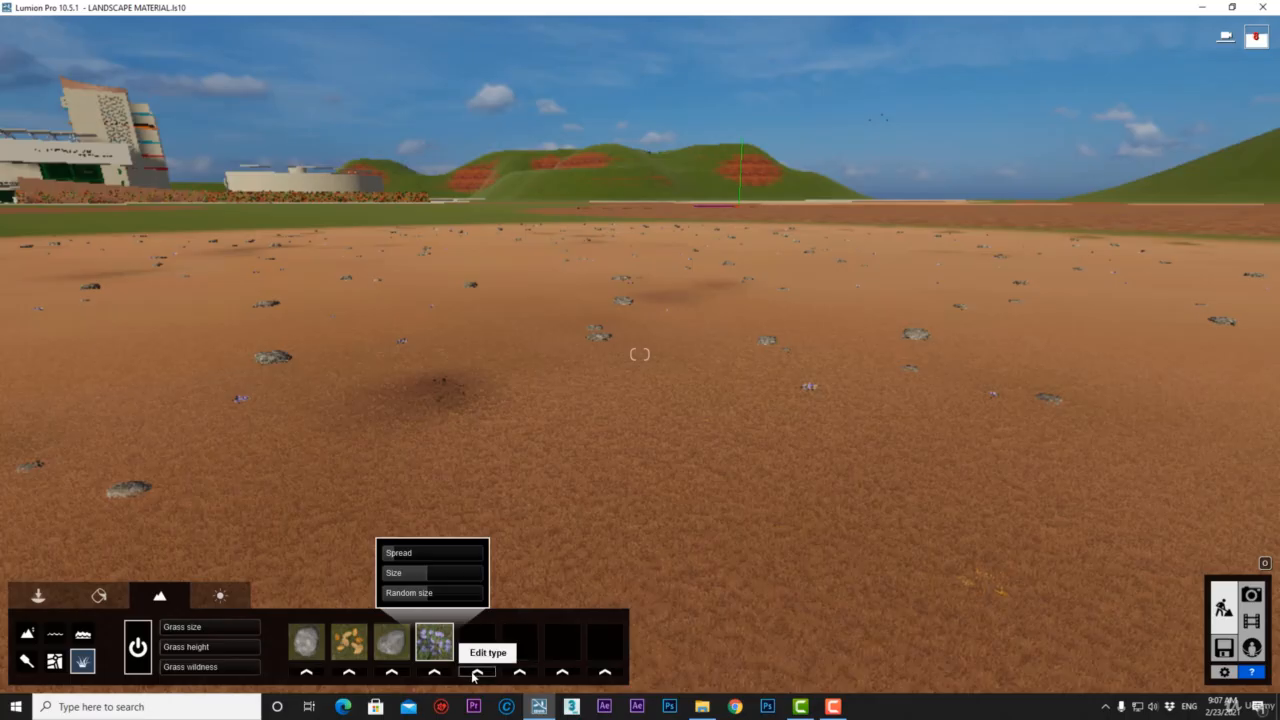
Fill slots five to eight with Crocus 4, clovers and a pale stone.
left_click(477, 672)
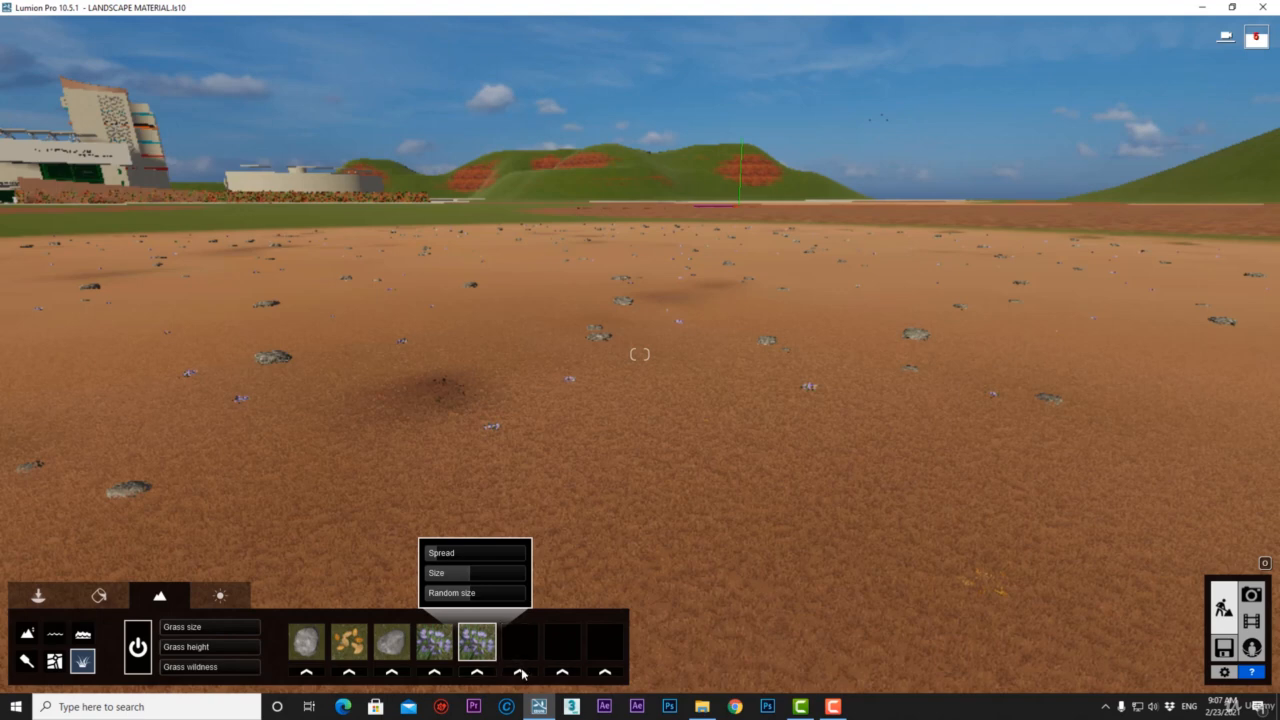
left_click(520, 672)
left_click(440, 362)
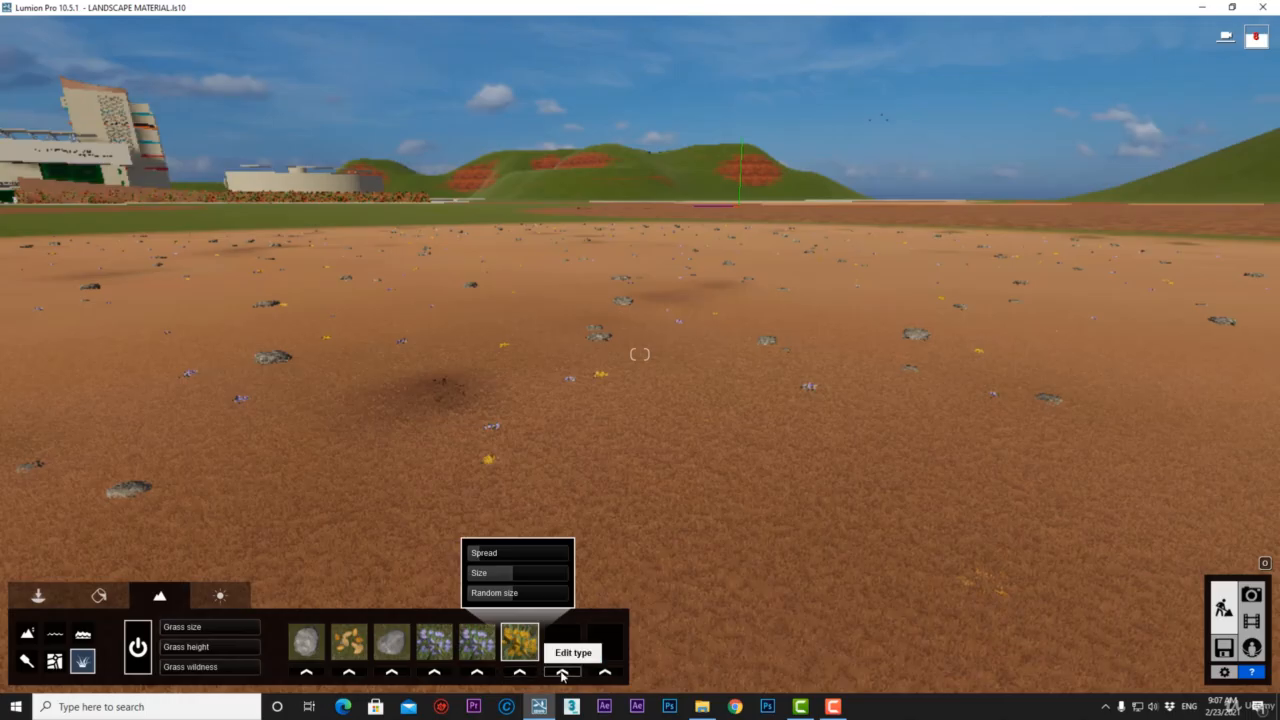
left_click(562, 672)
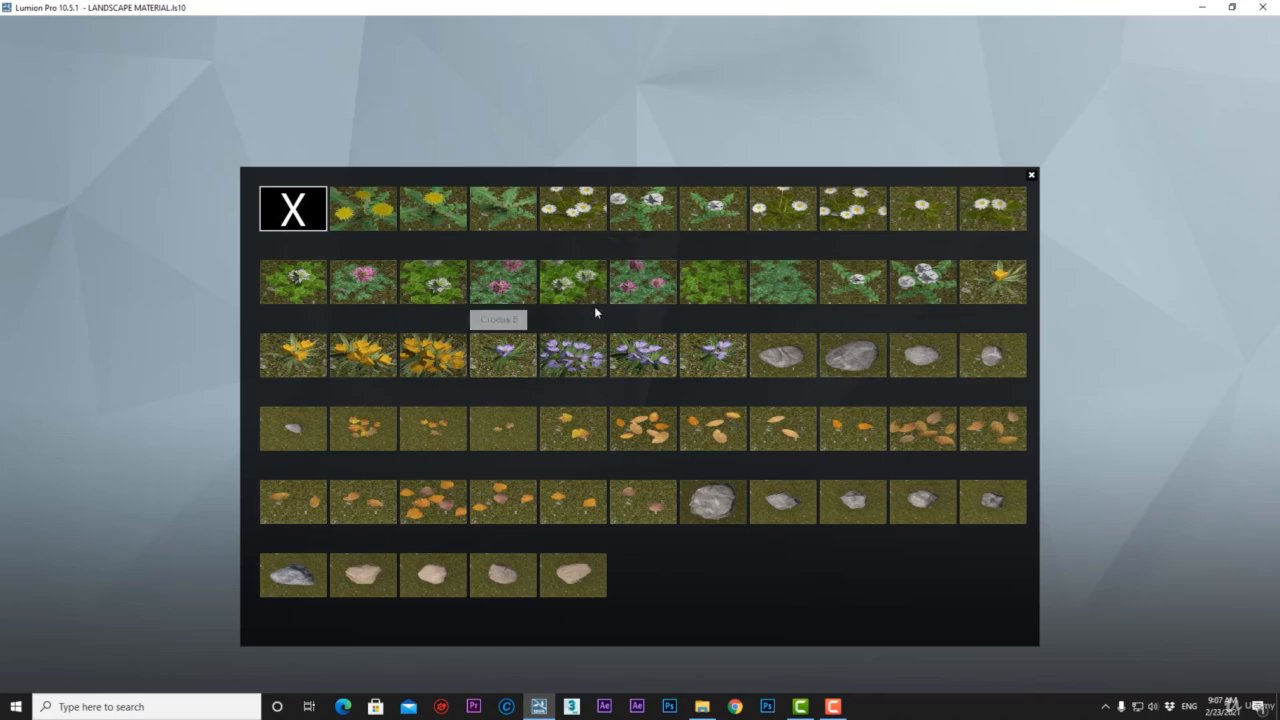
left_click(629, 284)
left_click(610, 671)
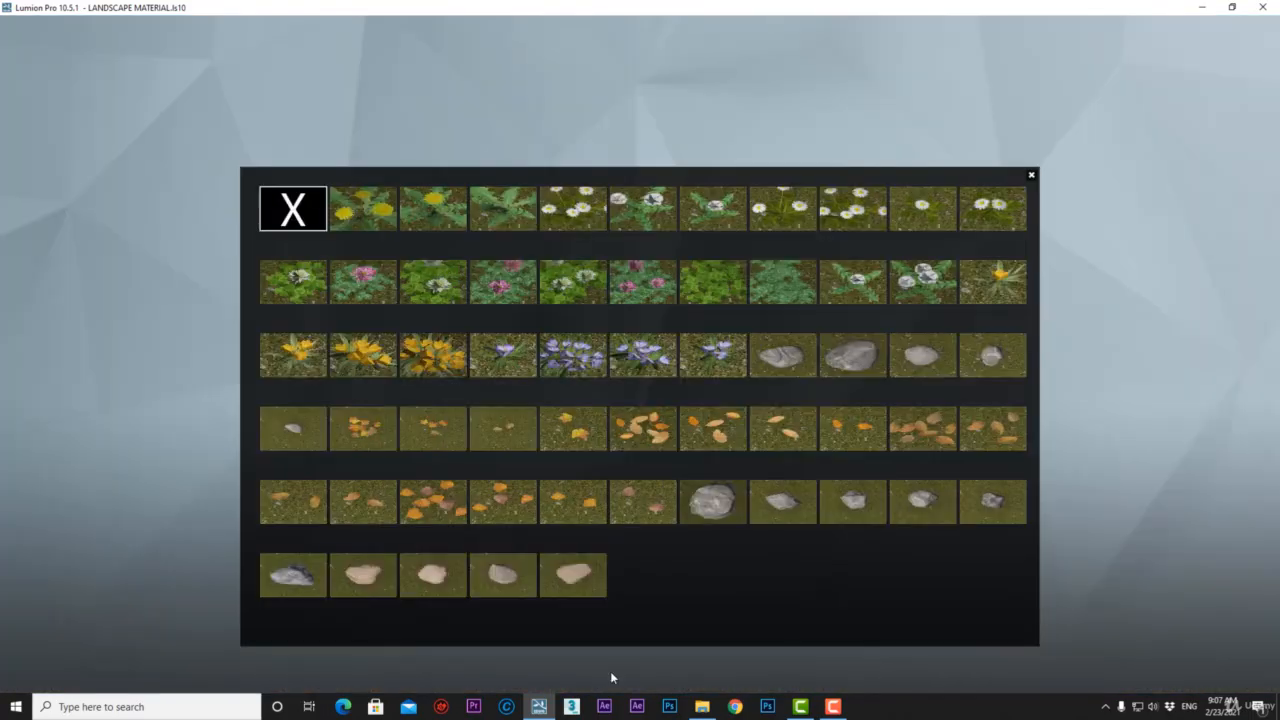
left_click(372, 576)
key("w")
right_click_drag(592, 430, 600, 433)
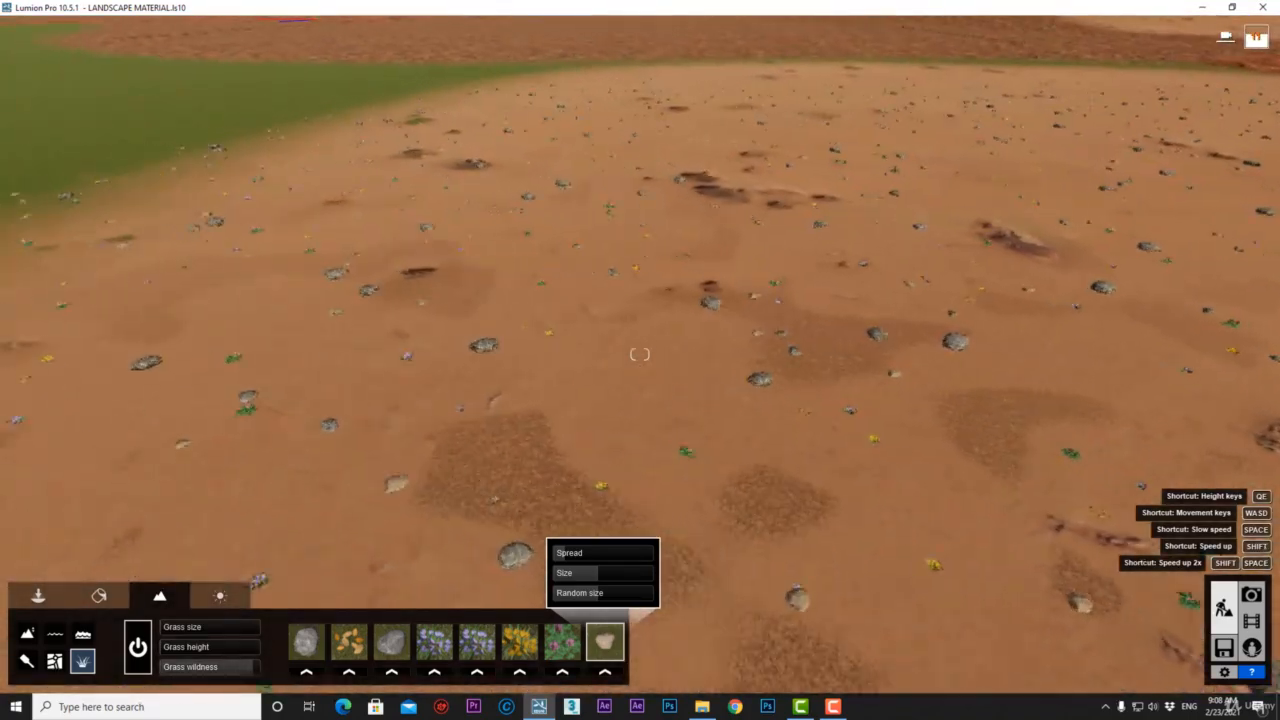
In Paint mode, assign landscape grass to the green grass terrain material slot.
left_click(26, 661)
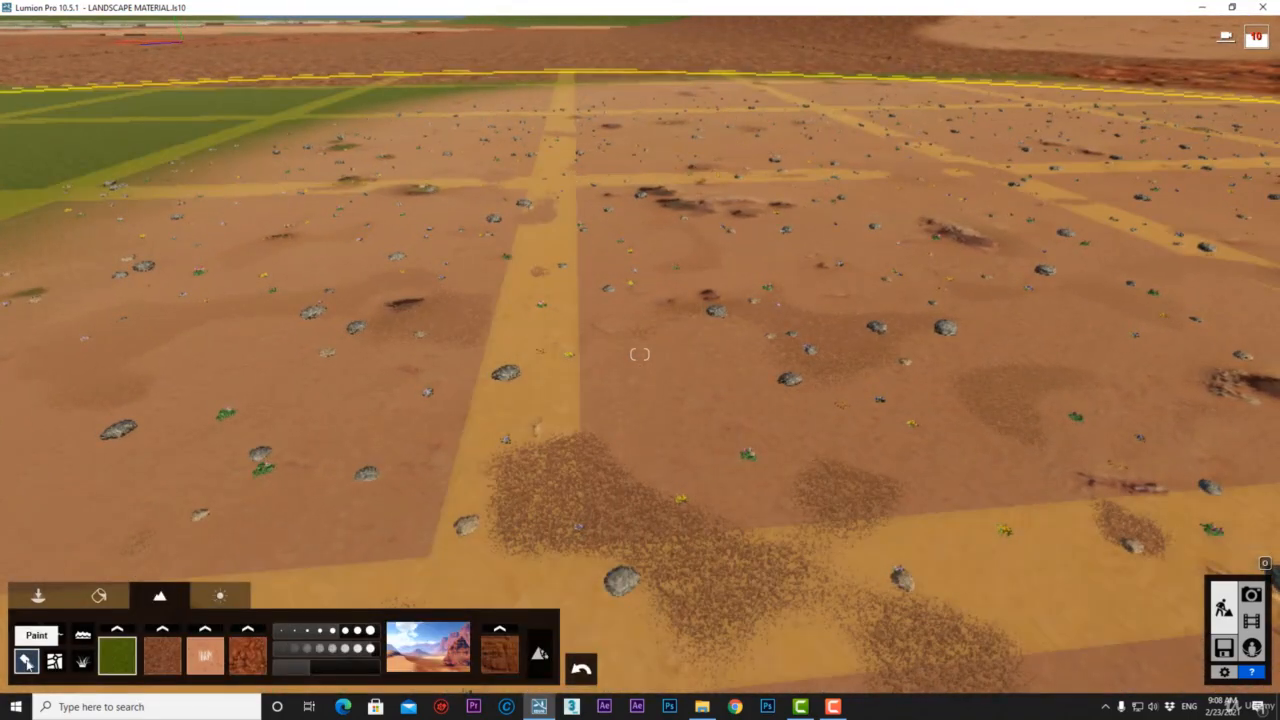
key("s")
key("a")
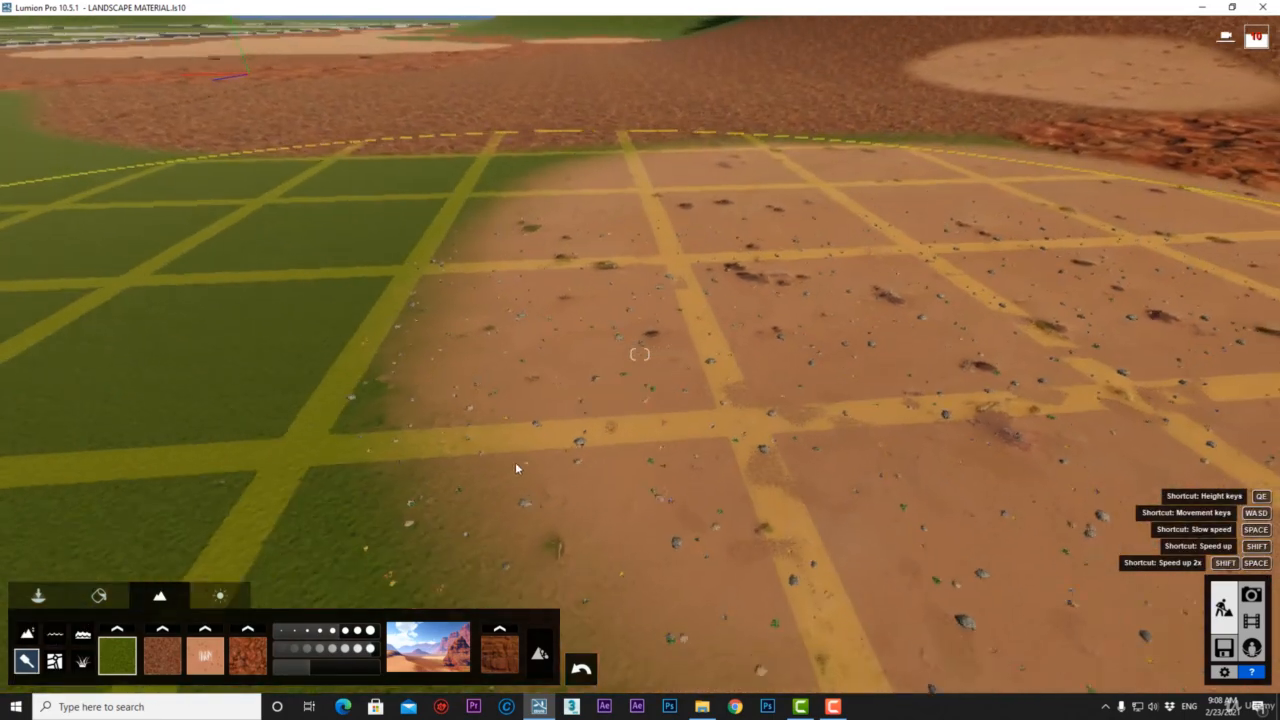
right_click_drag(640, 354, 700, 345)
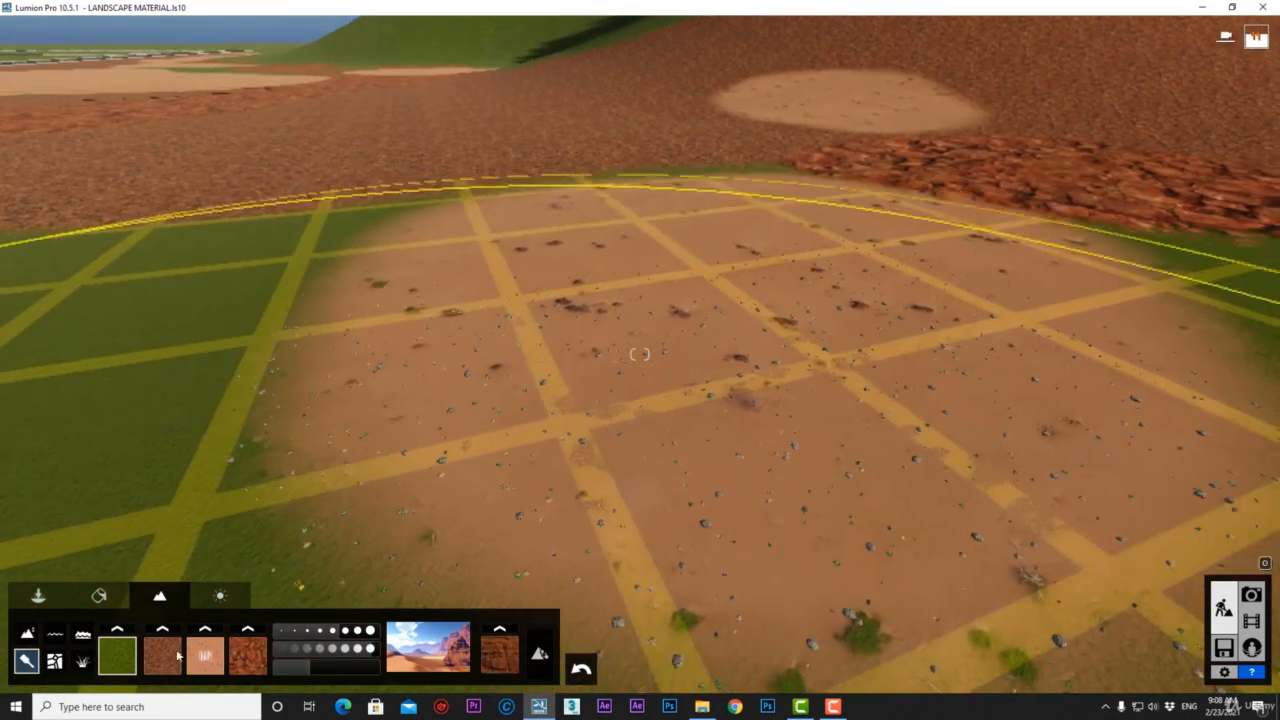
left_click(130, 670)
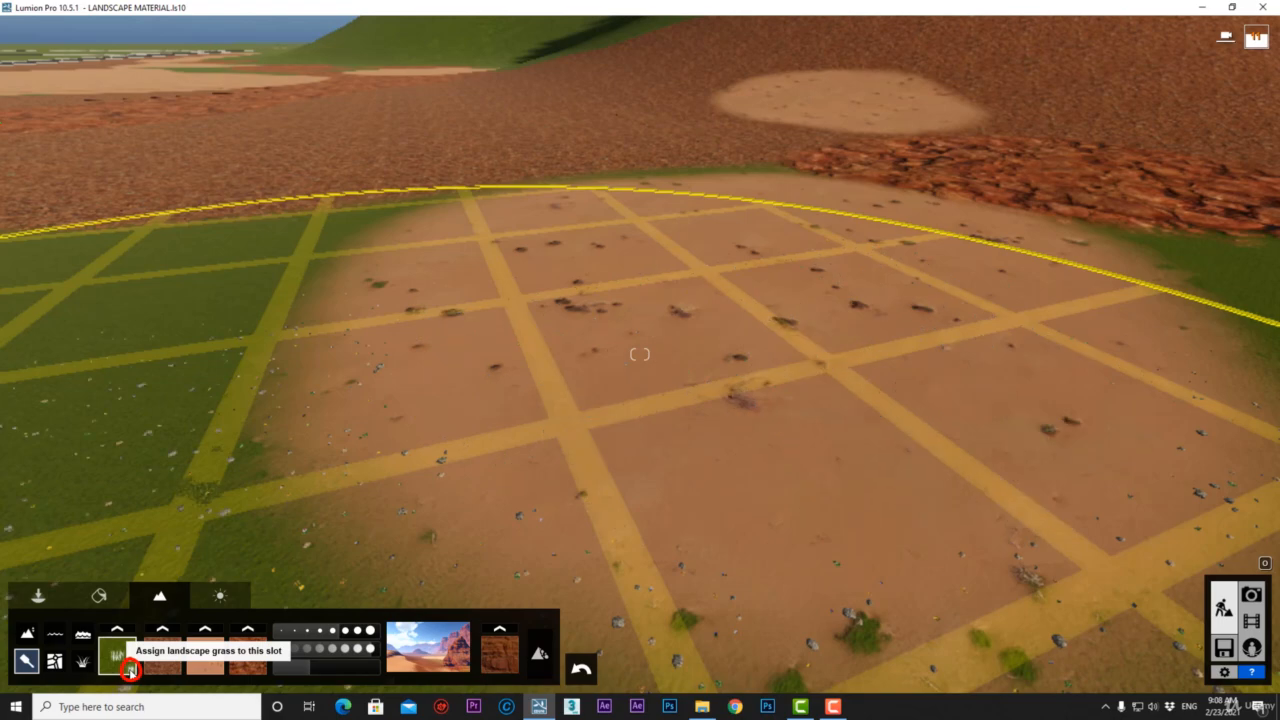
key("a")
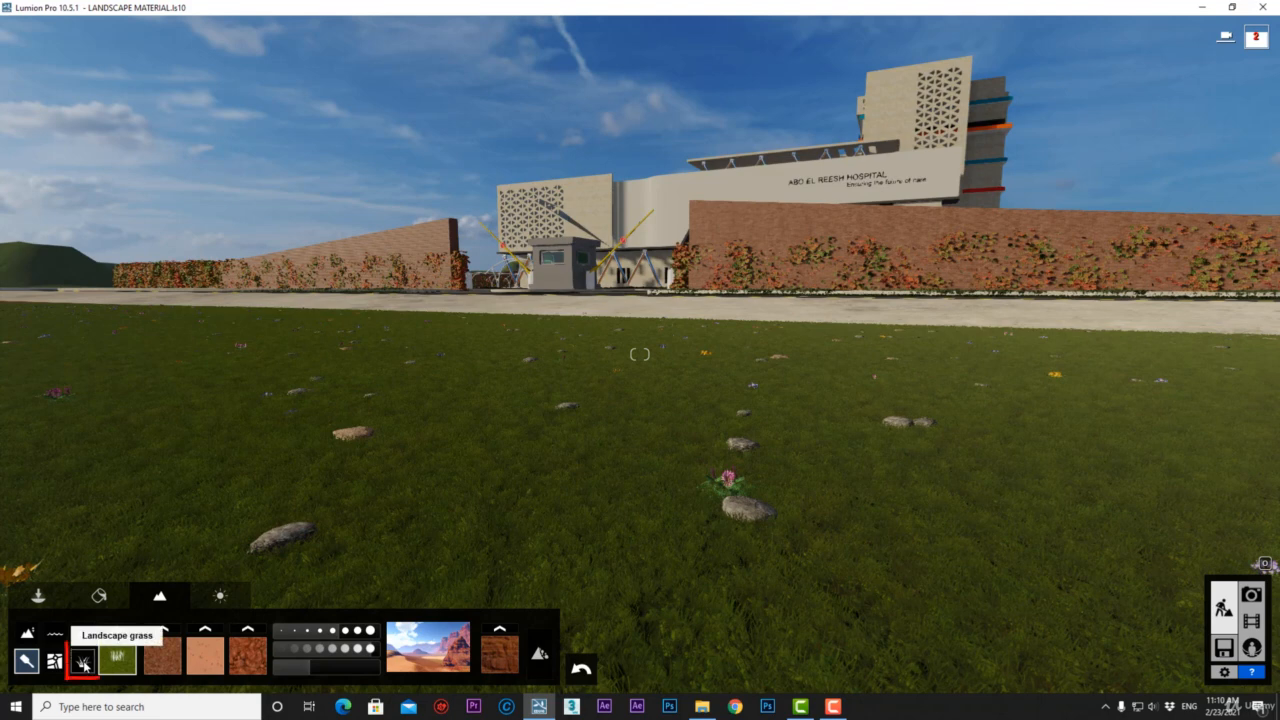
Enlarge the lawn stones, raise their random size and adjust their spread.
left_click(83, 662)
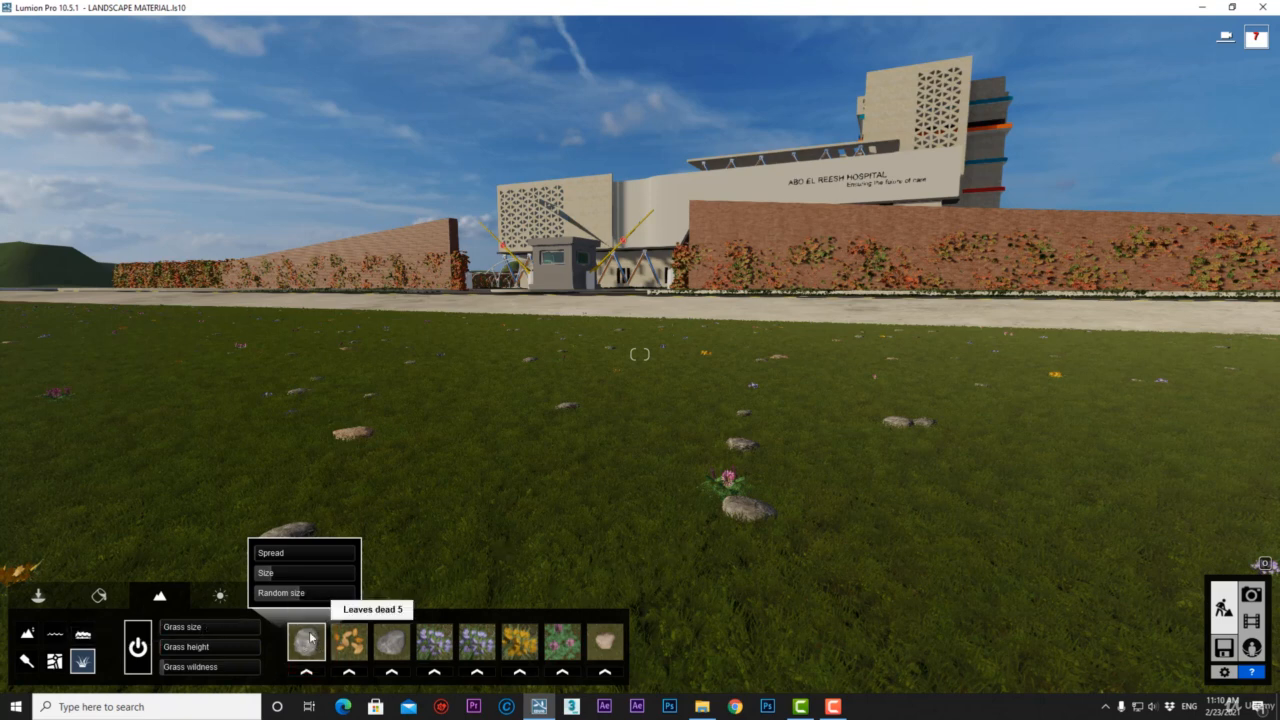
left_click_drag(268, 573, 382, 572)
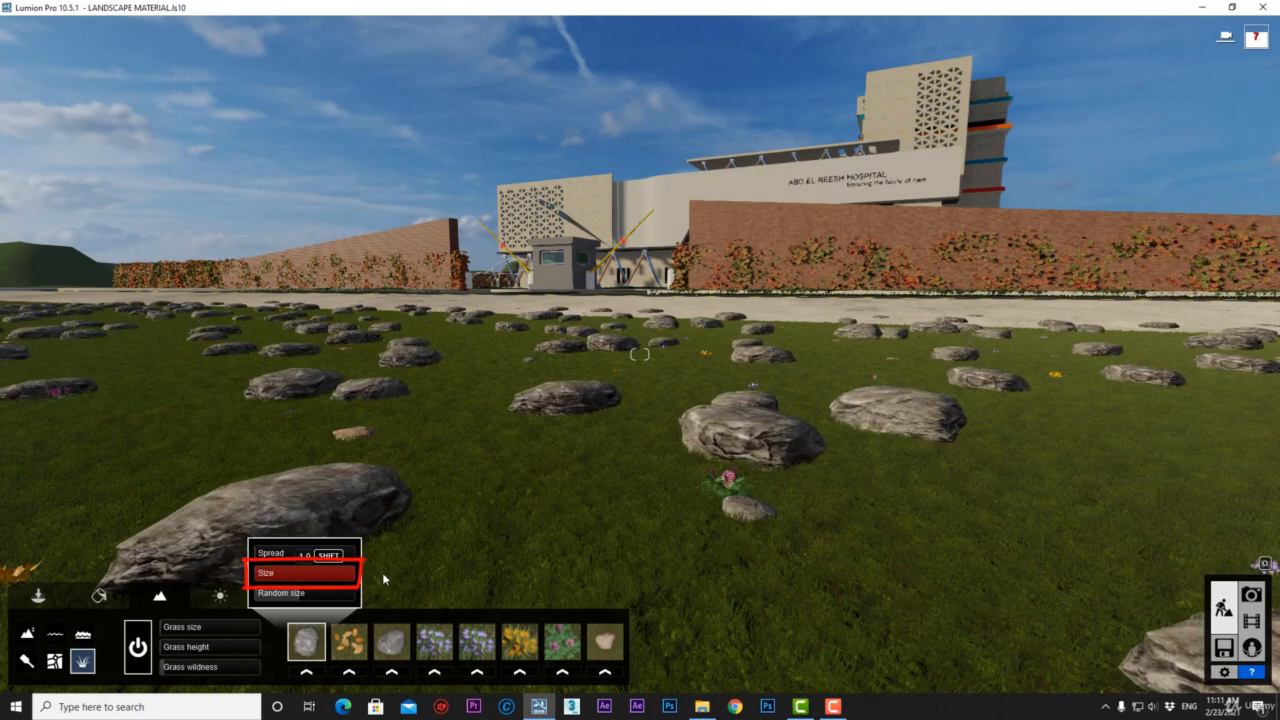
left_click_drag(306, 598, 397, 597)
mouse_move(283, 556)
left_mouse_down()
mouse_move(368, 558)
mouse_move(243, 558)
left_mouse_up()
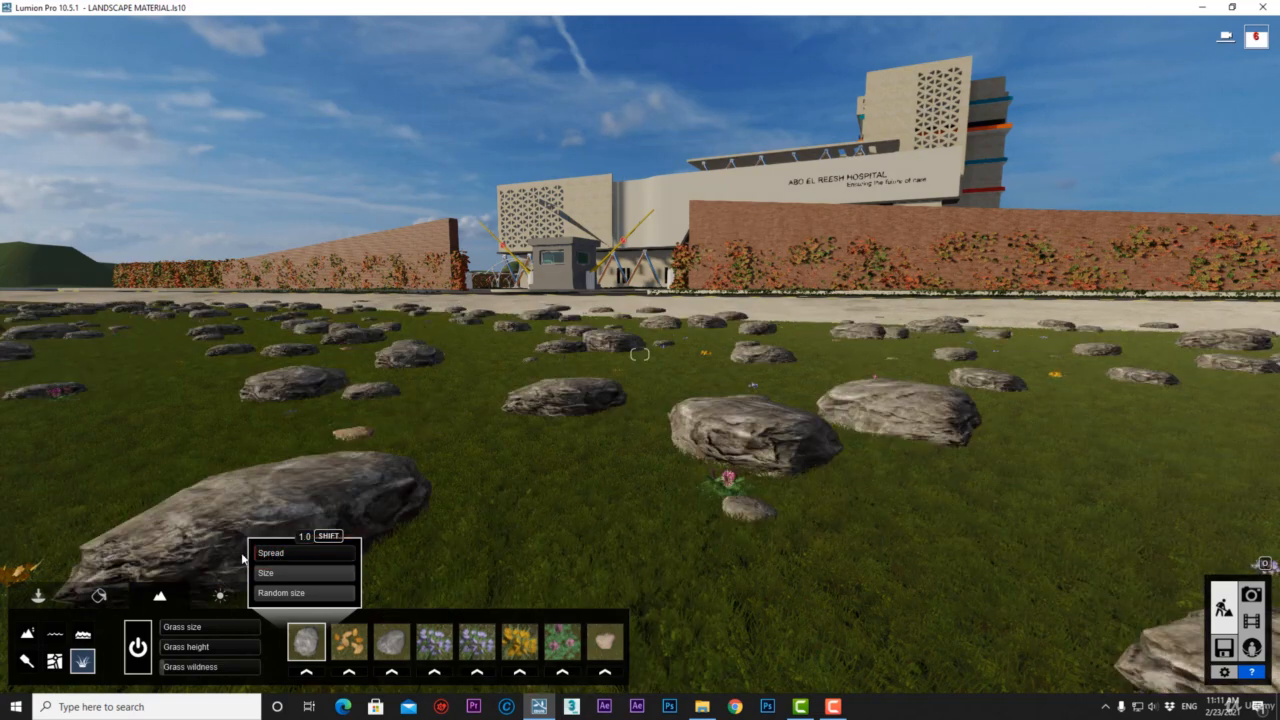
Make the yellow crocuses larger and more varied, then enlarge and spread the grey stones.
left_click_drag(479, 554, 627, 575)
left_click_drag(510, 594, 603, 596)
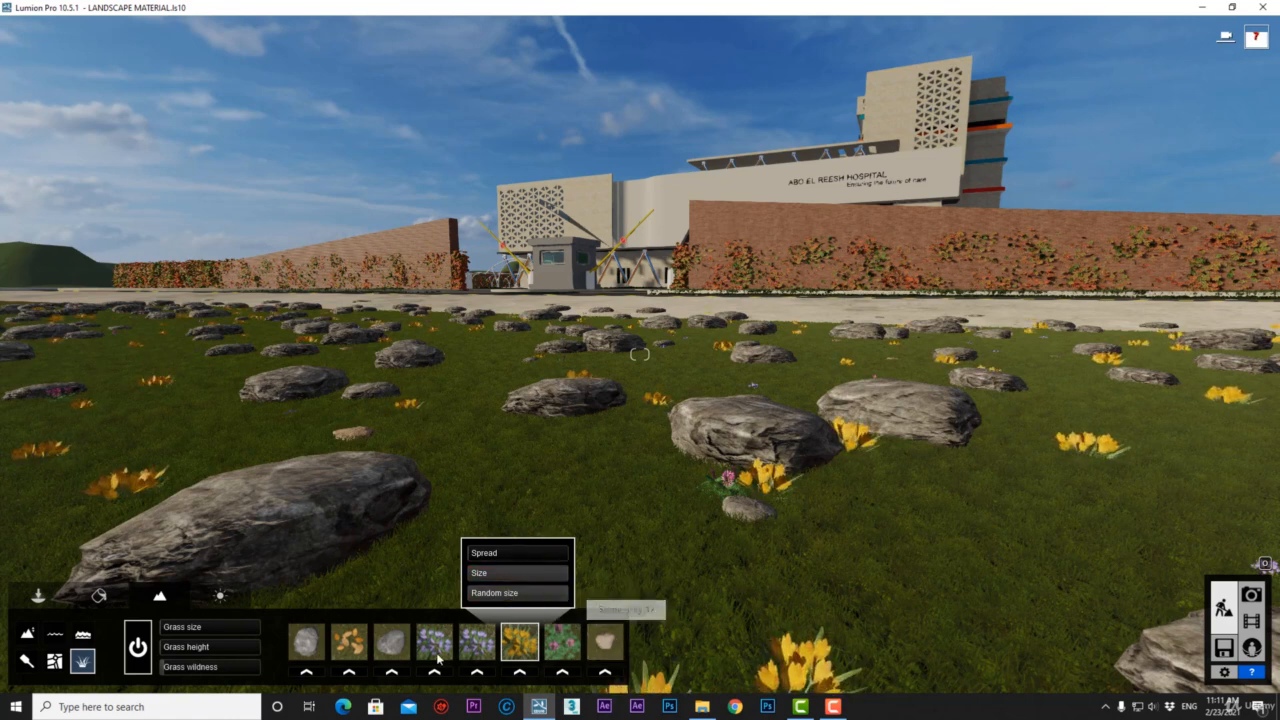
left_click(386, 641)
left_click_drag(378, 591, 441, 574)
left_click_drag(366, 557, 336, 563)
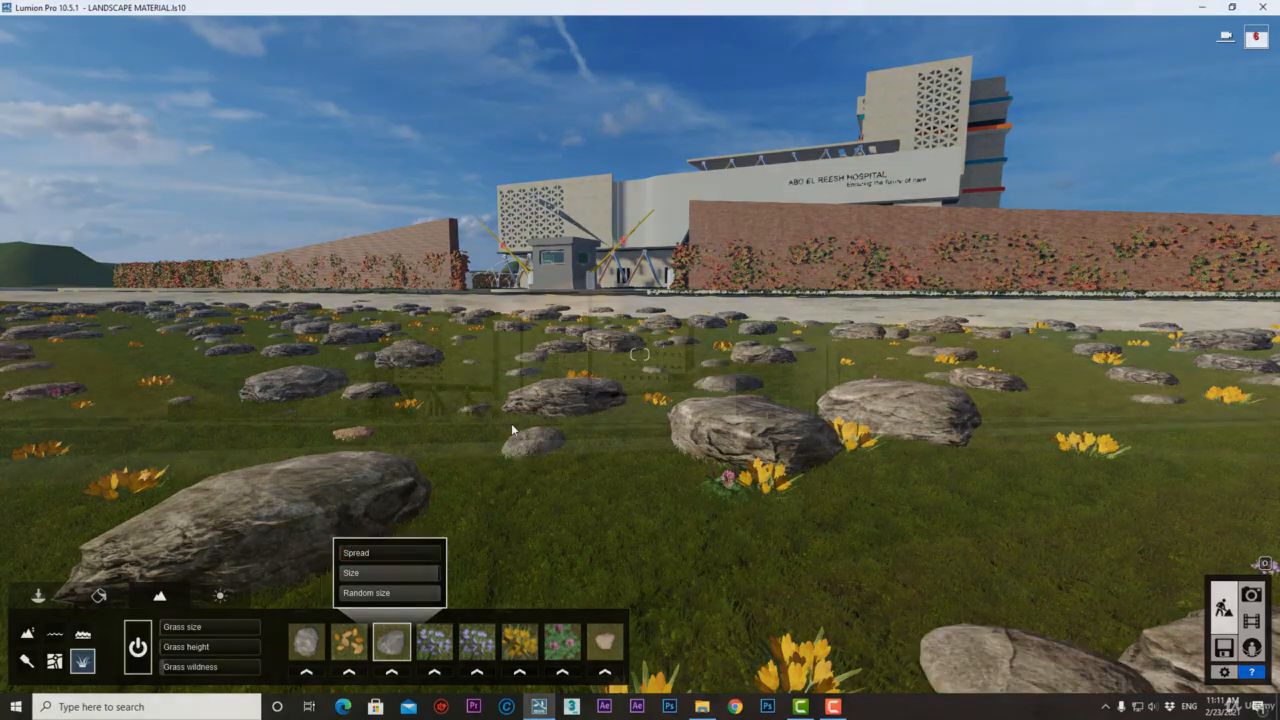